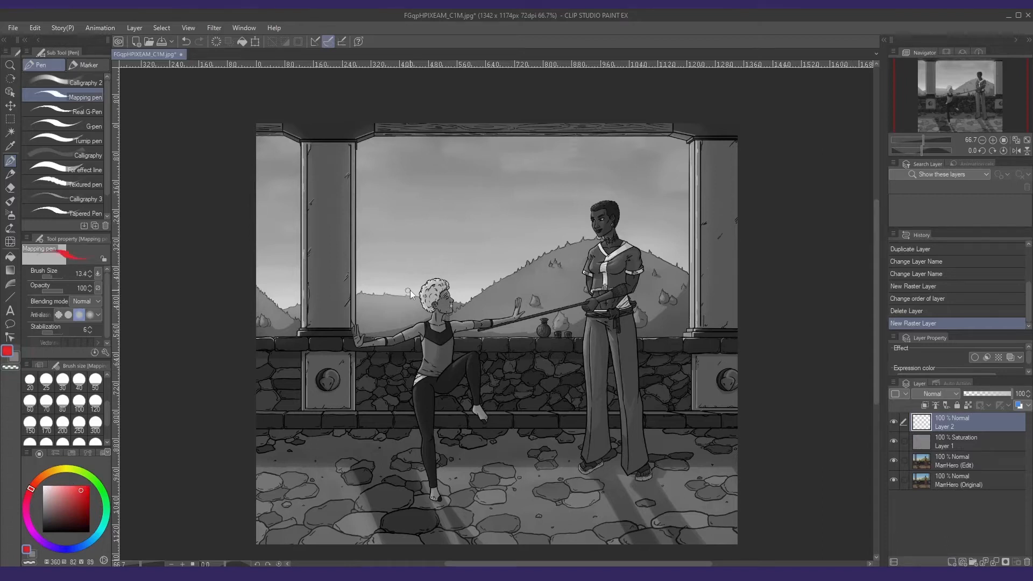
# - Circle the two bright sky areas beside the left column and the lower-left ground in red with the Mapping pen
pyautogui.moveTo(410, 290); pyautogui.dragTo(412, 290)
pyautogui.moveTo(319, 265); pyautogui.dragTo(293, 318)
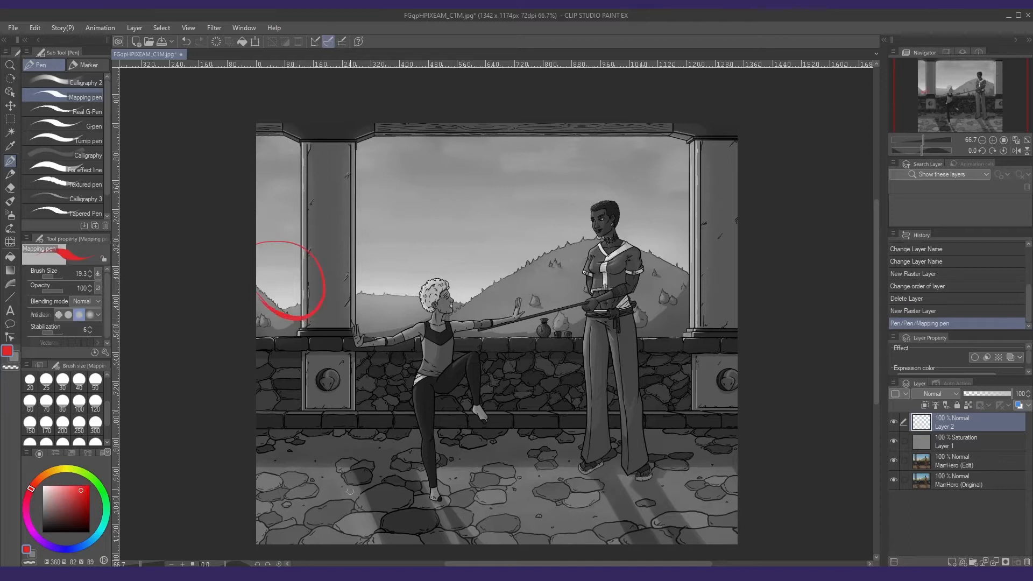
pyautogui.moveTo(355, 283)
pyautogui.mouseDown()
pyautogui.moveTo(438, 261)
pyautogui.moveTo(368, 299)
pyautogui.mouseUp()
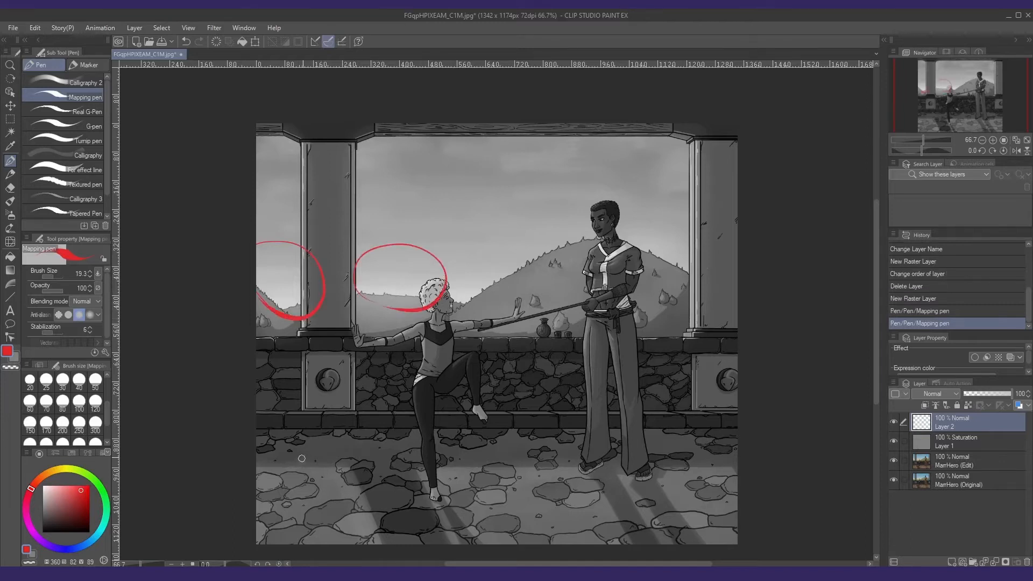
pyautogui.moveTo(230, 522); pyautogui.dragTo(394, 440)
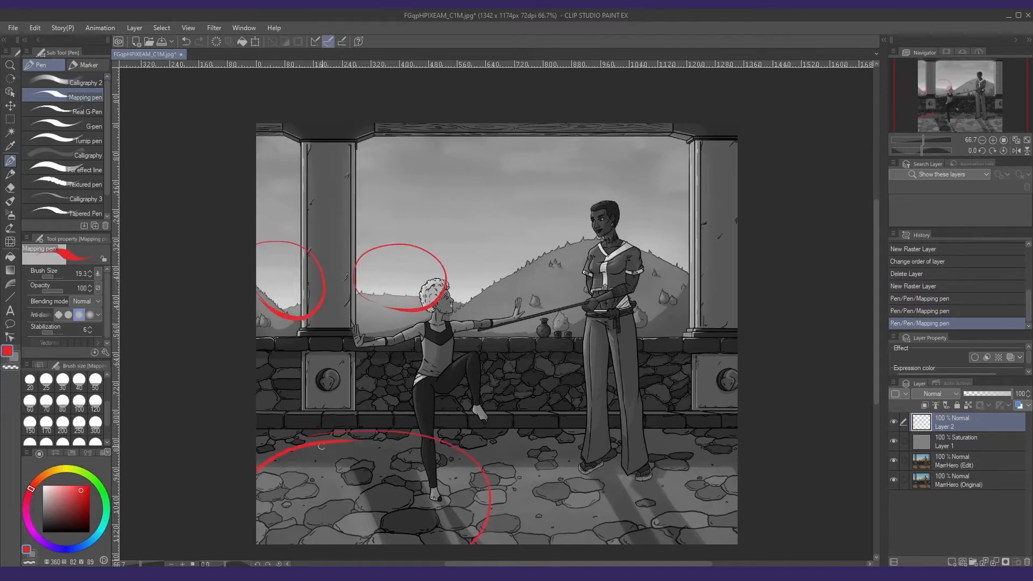
pyautogui.moveTo(263, 488); pyautogui.dragTo(317, 542)
pyautogui.moveTo(269, 517); pyautogui.dragTo(375, 534)
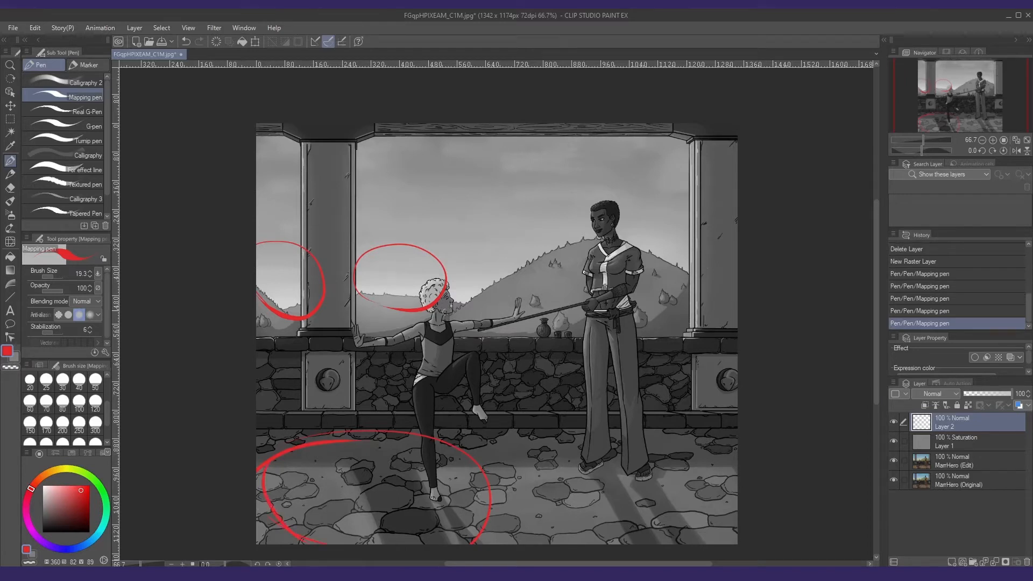
# - Undo all the red circles around the sky and ground areas on Layer 2
pyautogui.hotkey('ctrl', 'z')
pyautogui.hotkey('ctrl', 'z')
pyautogui.hotkey('ctrl', 'z')
pyautogui.hotkey('ctrl', 'z')
pyautogui.hotkey('ctrl', 'z')
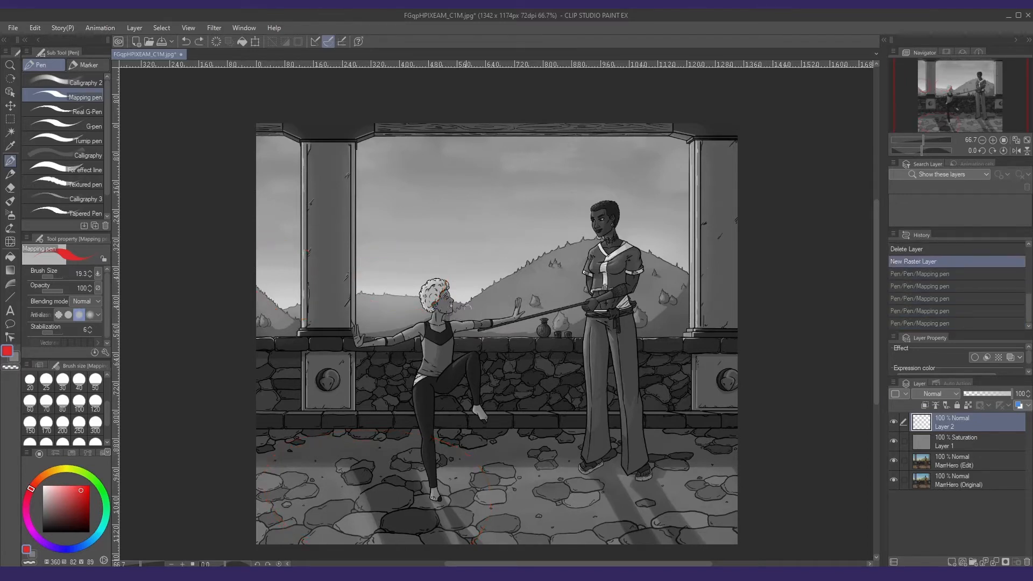
# - Try circling the crouching fighter and the standing figure in red, and undo both marks
pyautogui.moveTo(438, 264)
pyautogui.mouseDown()
pyautogui.moveTo(435, 331)
pyautogui.moveTo(452, 265)
pyautogui.mouseUp()
pyautogui.moveTo(627, 184)
pyautogui.mouseDown()
pyautogui.moveTo(630, 254)
pyautogui.moveTo(624, 186)
pyautogui.mouseUp()
pyautogui.hotkey('ctrl', 'z')
pyautogui.hotkey('ctrl', 'z')
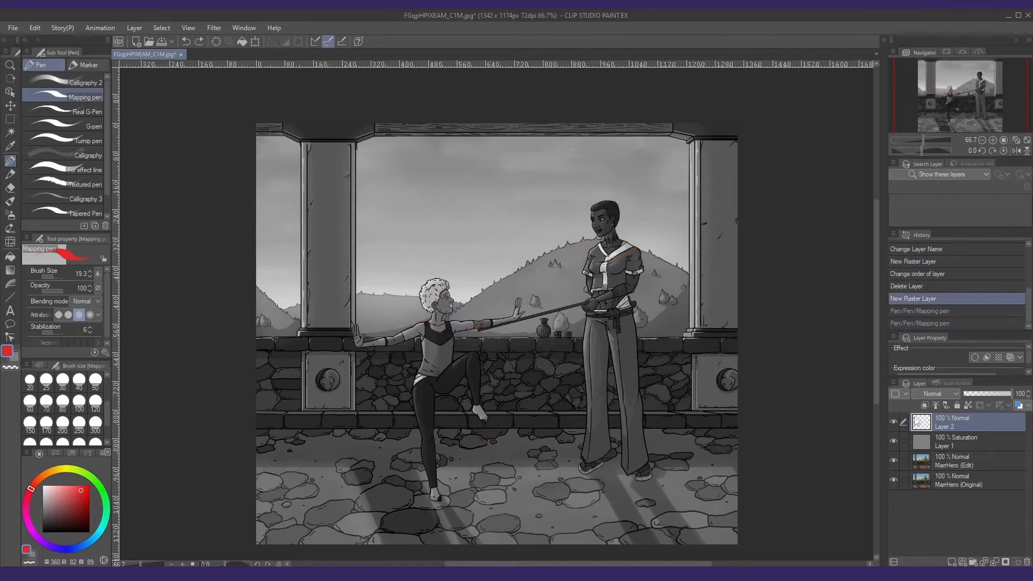
# - Hide Layer 2 and the Layer 1 saturation layer, and select the MarrHero (Edit) layer with the Lasso tool ready
pyautogui.click(893, 422)
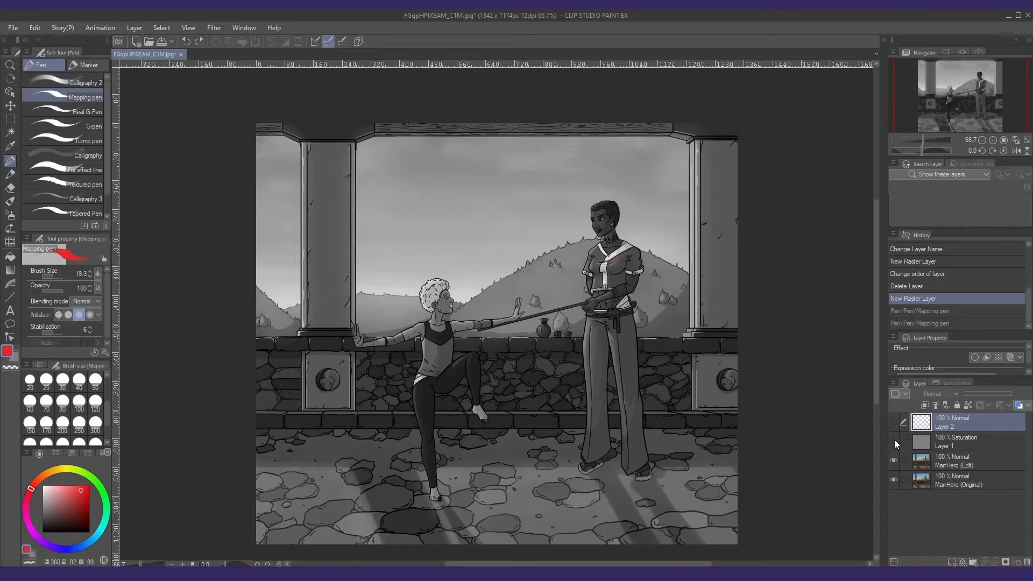
pyautogui.click(893, 441)
pyautogui.click(963, 461)
pyautogui.click(10, 118)
pyautogui.click(64, 121)
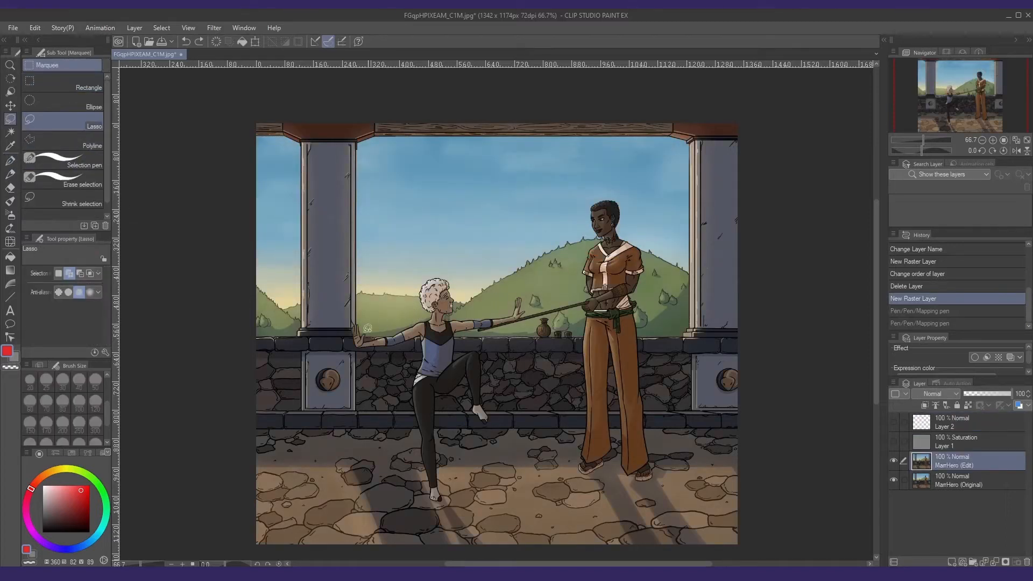
# - Show Layer 2, try marking the fighter's rear hand and the arm-to-ridge line in red with the Mapping pen, and undo the marks
pyautogui.click(937, 425)
pyautogui.click(892, 422)
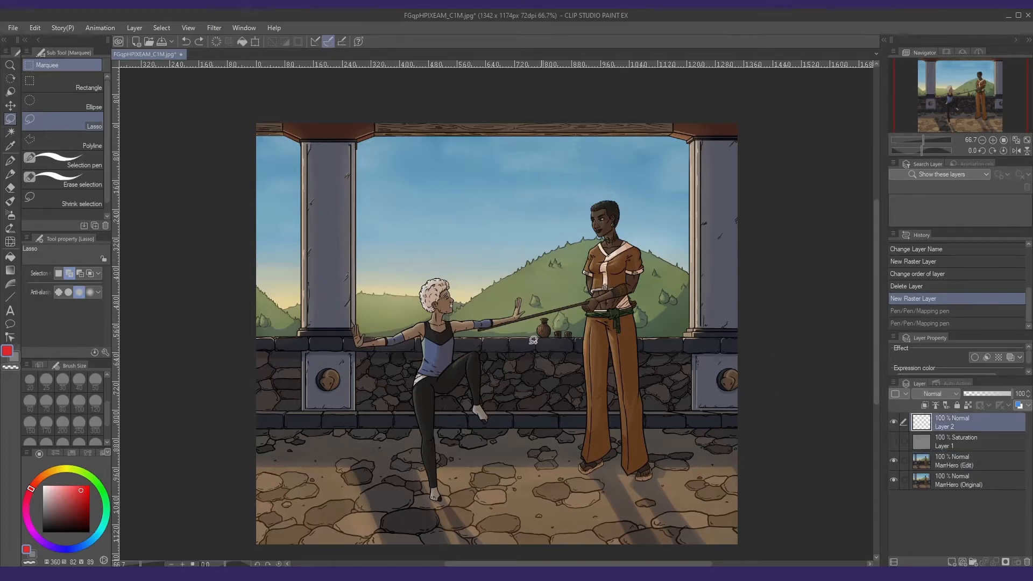
pyautogui.press('p')
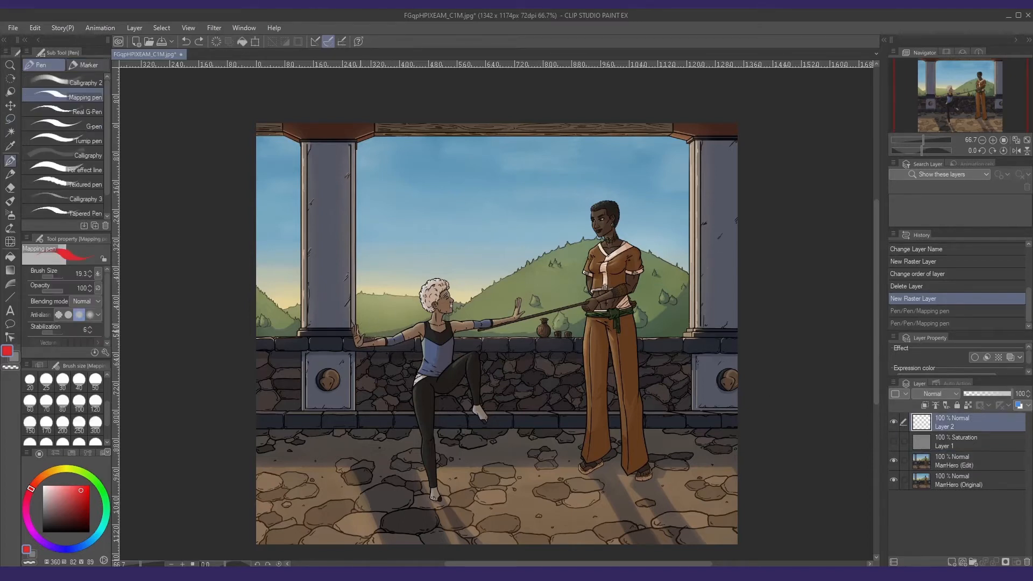
pyautogui.moveTo(343, 341); pyautogui.dragTo(348, 325)
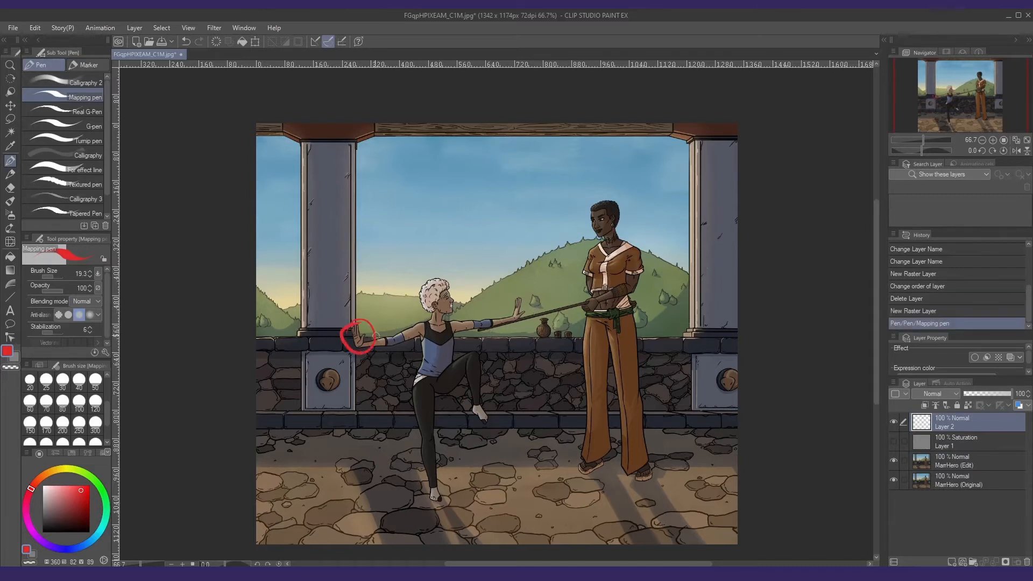
pyautogui.moveTo(372, 332); pyautogui.dragTo(471, 302)
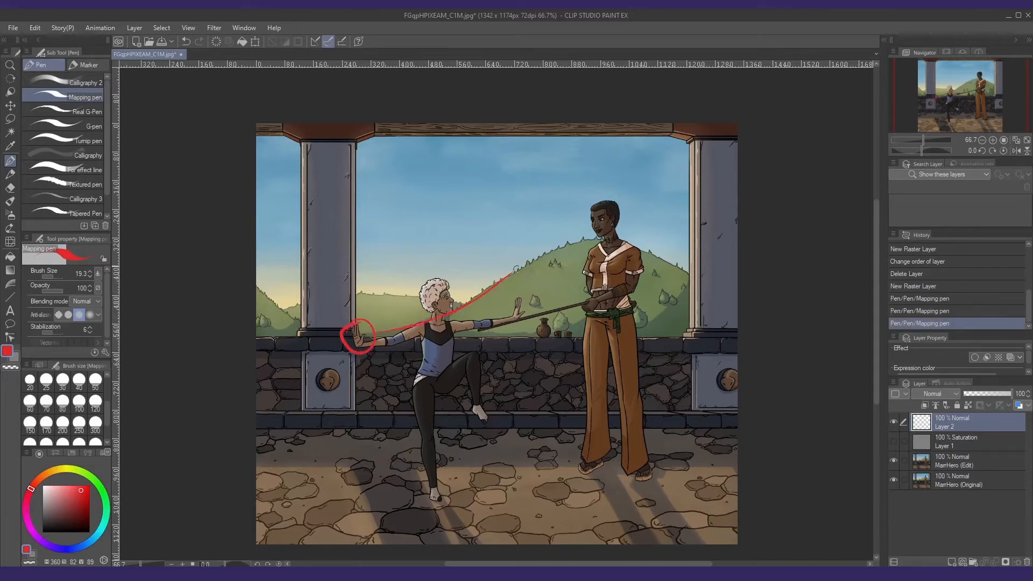
pyautogui.moveTo(516, 269); pyautogui.dragTo(526, 264)
pyautogui.moveTo(499, 281)
pyautogui.mouseDown()
pyautogui.moveTo(563, 246)
pyautogui.moveTo(607, 240)
pyautogui.mouseUp()
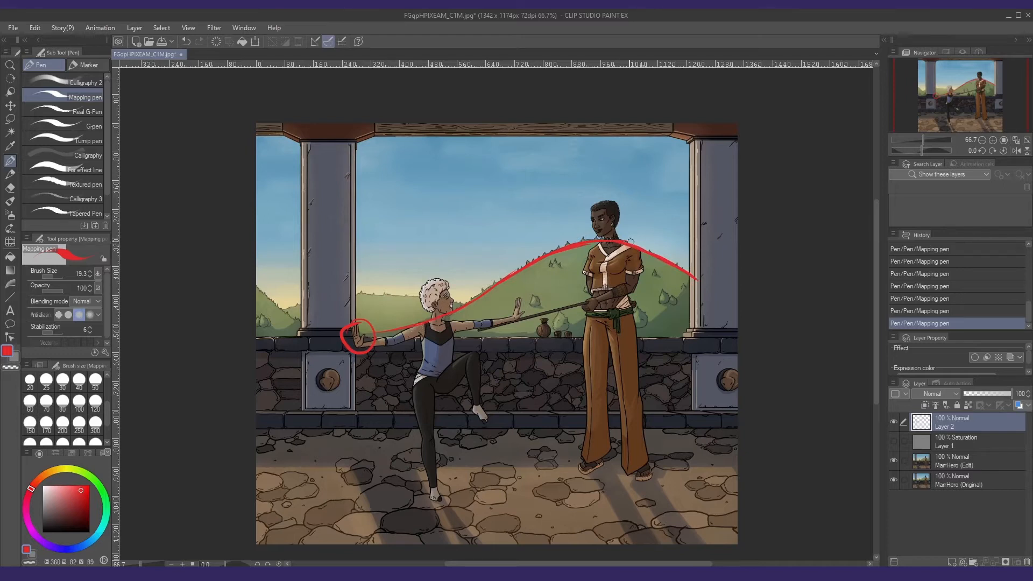
pyautogui.hotkey('ctrl', 'z')
pyautogui.hotkey('ctrl', 'z')
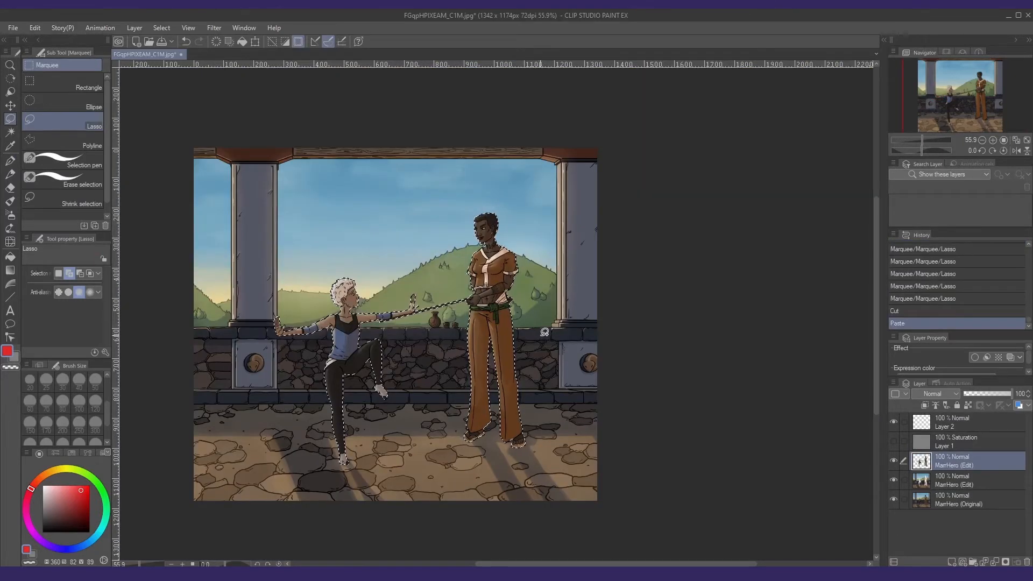
# - Deselect the figures, hide their cut-out layer and the MarrHero (Original) layer, and select the background MarrHero (Edit) layer
pyautogui.hotkey('ctrl', 'd')
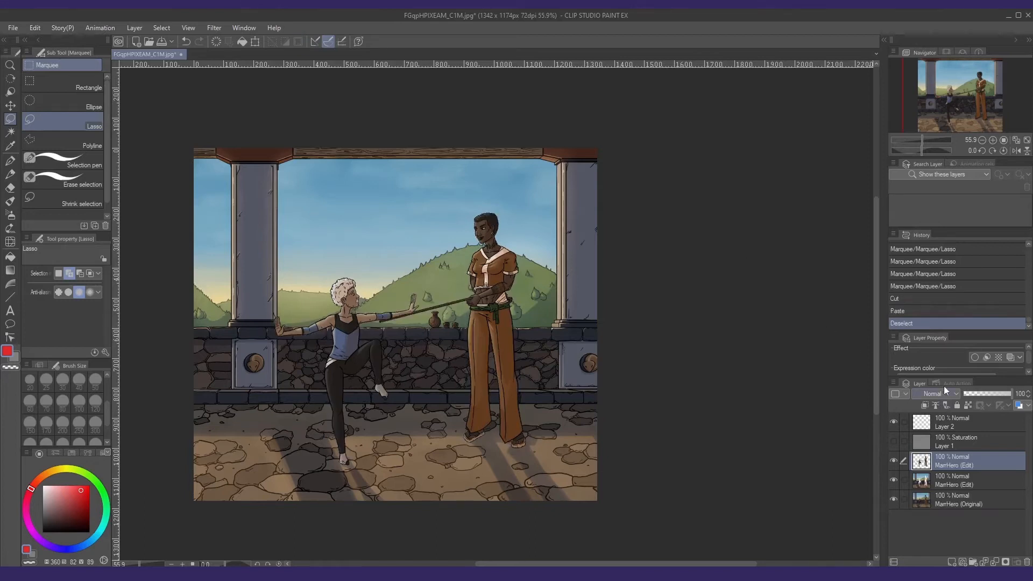
pyautogui.click(894, 460)
pyautogui.click(894, 500)
pyautogui.click(931, 480)
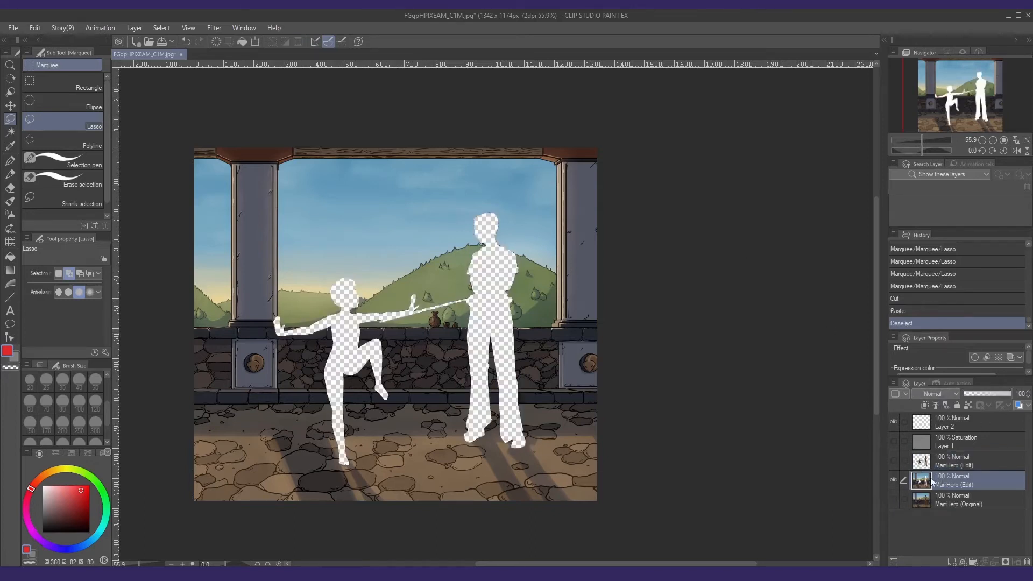
# - Choose the Blocking Gouache brush, reduce its size and set its opacity to 100
pyautogui.press('b')
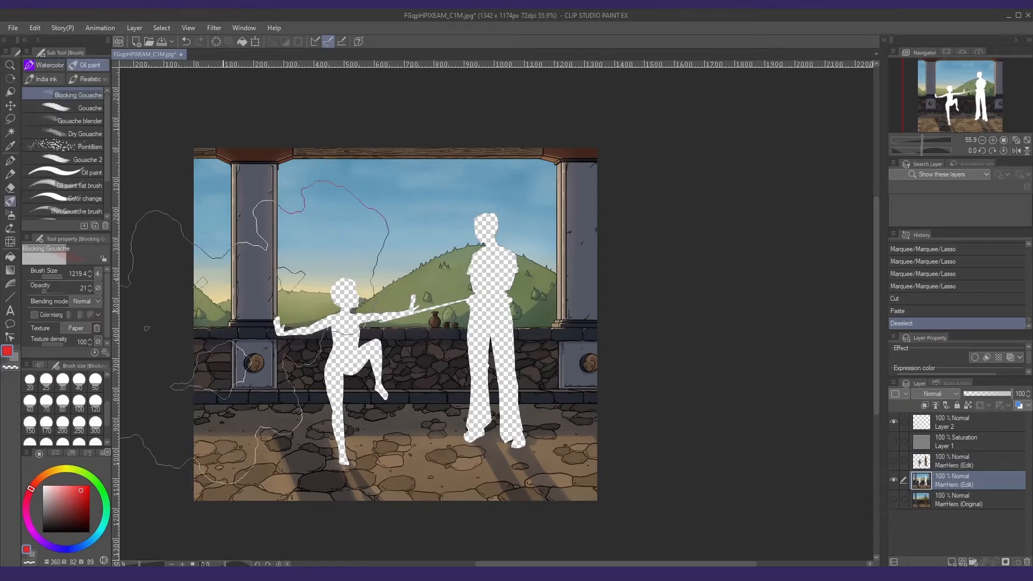
pyautogui.click(59, 276)
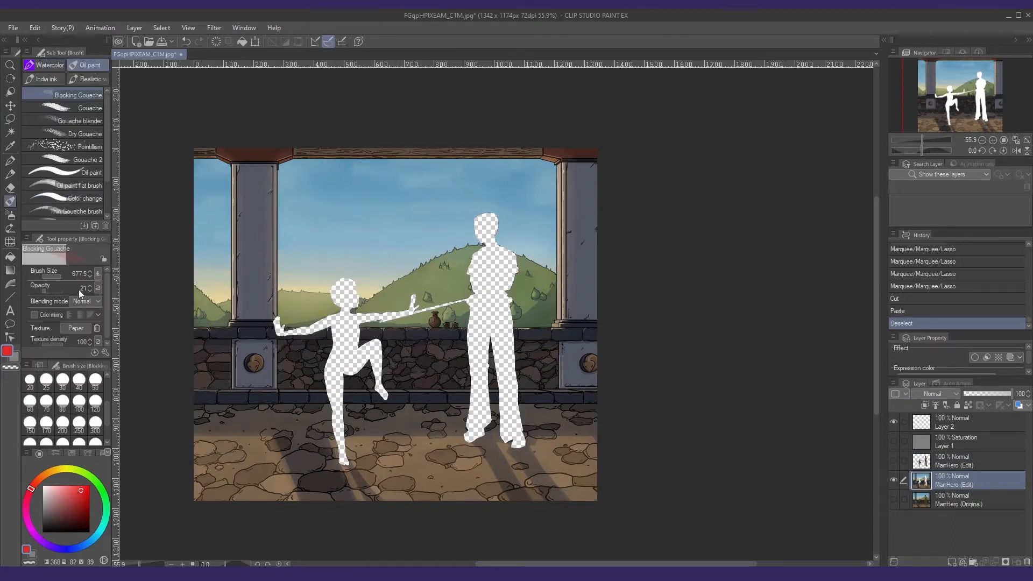
pyautogui.moveTo(50, 291); pyautogui.dragTo(64, 291)
pyautogui.click(15, 357)
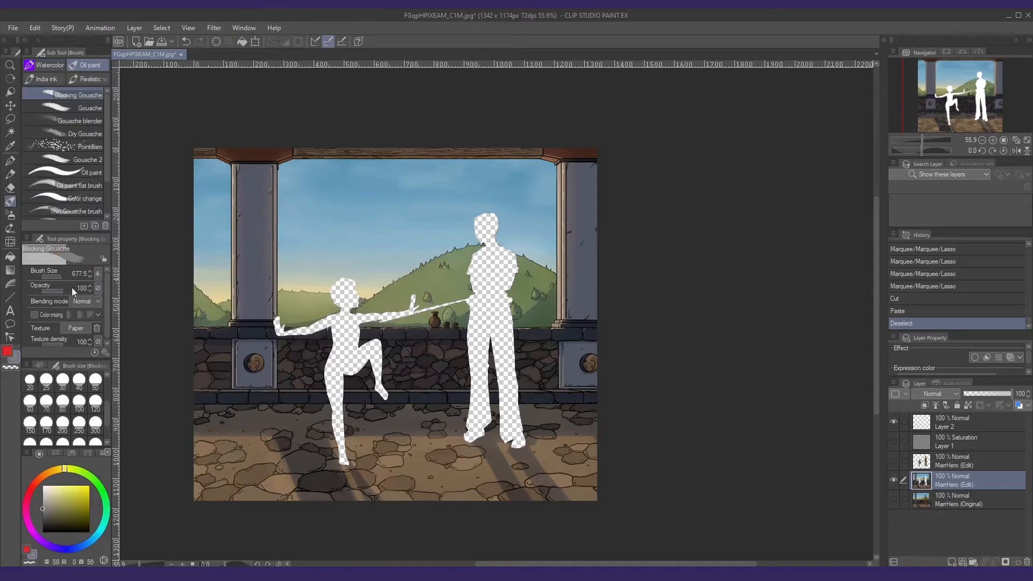
# - Paint the sampled pale yellow horizon across the fighter's head gap with Blocking Gouache at size 15.1
pyautogui.hotkey('ctrl', 'space')
pyautogui.moveTo(388, 315)
pyautogui.mouseDown()
pyautogui.moveTo(366, 317)
pyautogui.moveTo(446, 329)
pyautogui.mouseUp()
pyautogui.moveTo(336, 323); pyautogui.dragTo(140, 321)
pyautogui.moveTo(291, 252)
pyautogui.mouseDown()
pyautogui.moveTo(386, 323)
pyautogui.moveTo(251, 291)
pyautogui.moveTo(230, 296)
pyautogui.moveTo(284, 309)
pyautogui.moveTo(272, 309)
pyautogui.moveTo(285, 302)
pyautogui.mouseUp()
pyautogui.keyDown('alt'); pyautogui.click(383, 313); pyautogui.keyUp('alt')
pyautogui.moveTo(283, 302); pyautogui.dragTo(317, 307)
pyautogui.moveTo(315, 306); pyautogui.dragTo(344, 311)
pyautogui.moveTo(339, 311); pyautogui.dragTo(370, 314)
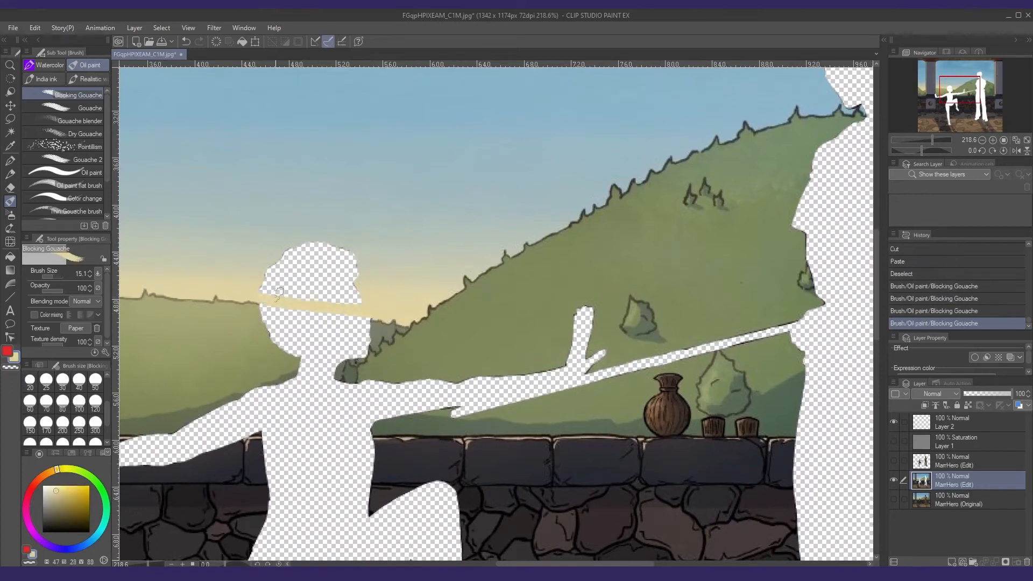
# - Paint sampled sky and hill colours over the figures' upper-body and staff gaps, continuing the hills behind them
pyautogui.moveTo(279, 293)
pyautogui.mouseDown()
pyautogui.moveTo(353, 261)
pyautogui.moveTo(371, 218)
pyautogui.mouseUp()
pyautogui.moveTo(288, 301); pyautogui.dragTo(361, 310)
pyautogui.keyDown('alt'); pyautogui.click(259, 291); pyautogui.keyUp('alt')
pyautogui.moveTo(269, 280); pyautogui.dragTo(371, 302)
pyautogui.moveTo(357, 317)
pyautogui.mouseDown()
pyautogui.moveTo(410, 294)
pyautogui.moveTo(368, 274)
pyautogui.mouseUp()
pyautogui.moveTo(252, 333)
pyautogui.mouseDown()
pyautogui.moveTo(321, 336)
pyautogui.moveTo(408, 304)
pyautogui.mouseUp()
pyautogui.moveTo(408, 304)
pyautogui.mouseDown()
pyautogui.moveTo(295, 304)
pyautogui.moveTo(532, 263)
pyautogui.mouseUp()
pyautogui.moveTo(533, 242); pyautogui.dragTo(387, 305)
pyautogui.moveTo(505, 280)
pyautogui.mouseDown()
pyautogui.moveTo(607, 218)
pyautogui.moveTo(563, 302)
pyautogui.mouseUp()
pyautogui.moveTo(506, 231); pyautogui.dragTo(646, 293)
pyautogui.moveTo(559, 216); pyautogui.dragTo(559, 299)
pyautogui.moveTo(500, 252)
pyautogui.mouseDown()
pyautogui.moveTo(559, 199)
pyautogui.moveTo(461, 133)
pyautogui.mouseUp()
# - Paint the lower hillside and the wall's dark top course across the standing figure's gap
pyautogui.moveTo(409, 366); pyautogui.dragTo(559, 350)
pyautogui.moveTo(554, 403); pyautogui.dragTo(431, 403)
pyautogui.moveTo(484, 403); pyautogui.dragTo(458, 347)
pyautogui.moveTo(544, 393)
pyautogui.mouseDown()
pyautogui.moveTo(435, 387)
pyautogui.moveTo(549, 344)
pyautogui.mouseUp()
pyautogui.moveTo(446, 387); pyautogui.dragTo(442, 308)
pyautogui.keyDown('alt'); pyautogui.click(366, 355); pyautogui.keyUp('alt')
pyautogui.moveTo(387, 360); pyautogui.dragTo(554, 352)
pyautogui.moveTo(447, 341); pyautogui.dragTo(427, 137)
pyautogui.keyDown('alt'); pyautogui.click(447, 188); pyautogui.keyUp('alt')
# - Fill both leg gaps of the standing figure with dark stone brown using Refer only to editing layer
pyautogui.press('g')
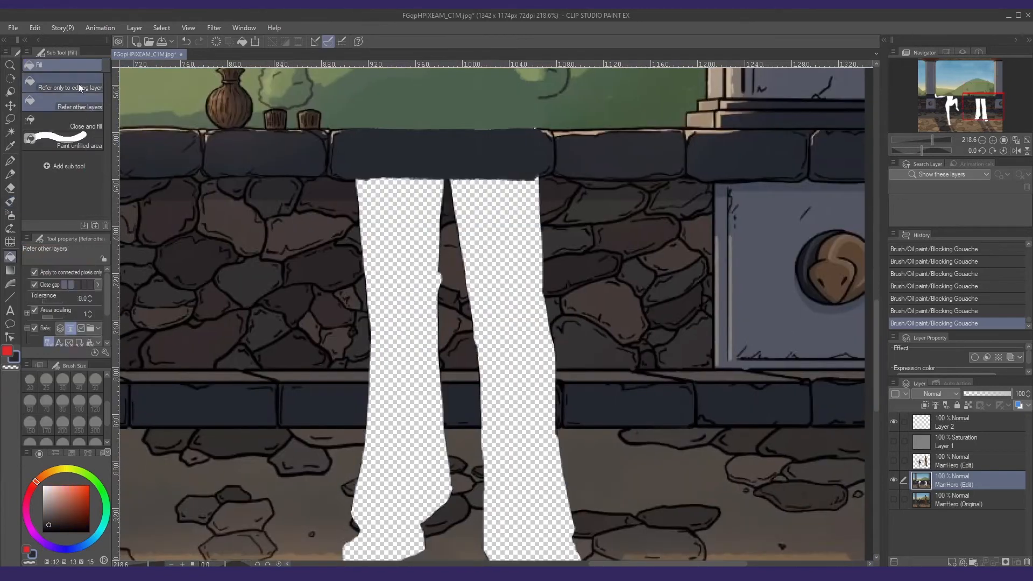
pyautogui.click(79, 88)
pyautogui.click(404, 269)
pyautogui.click(506, 269)
# - Paint the wall's lower ledge and the shaded ground across the standing figure's leg gaps
pyautogui.press('b')
pyautogui.moveTo(513, 381); pyautogui.dragTo(337, 380)
pyautogui.moveTo(430, 484); pyautogui.dragTo(445, 300)
# - Undo the last fill, refill the lower-leg patches below the ledge with ground colour, and paint over the remaining foot areas
pyautogui.press('g')
pyautogui.hotkey('ctrl', 'z')
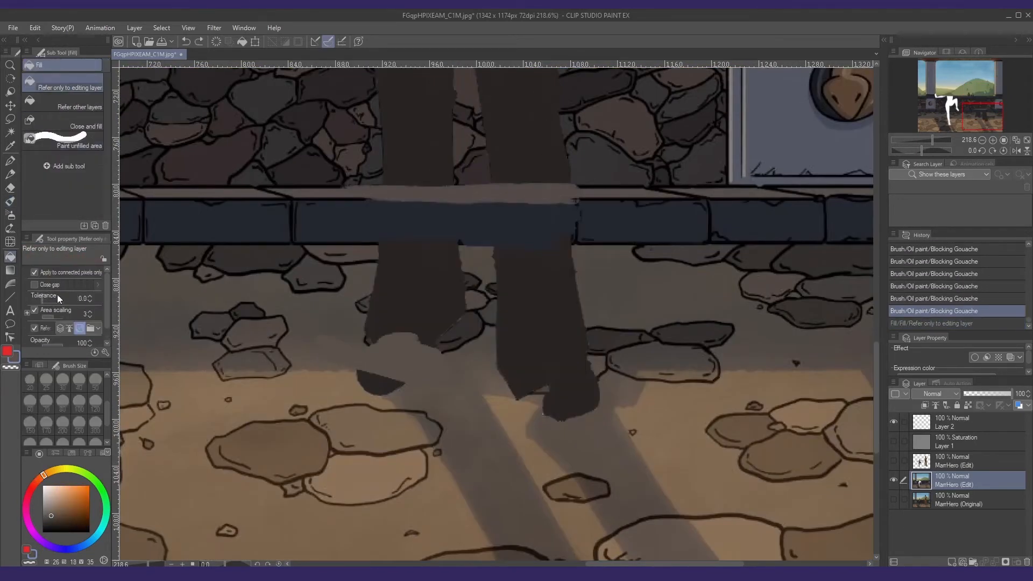
pyautogui.click(417, 293)
pyautogui.click(538, 323)
pyautogui.press('b')
pyautogui.moveTo(501, 392); pyautogui.dragTo(546, 395)
pyautogui.moveTo(492, 242)
pyautogui.mouseDown()
pyautogui.moveTo(565, 235)
pyautogui.moveTo(439, 202)
pyautogui.mouseUp()
# - Fill the fighter's body and rear-arm gaps in the stone wall with a dark stone colour
pyautogui.scroll(-3, 399, 327)
pyautogui.press('g')
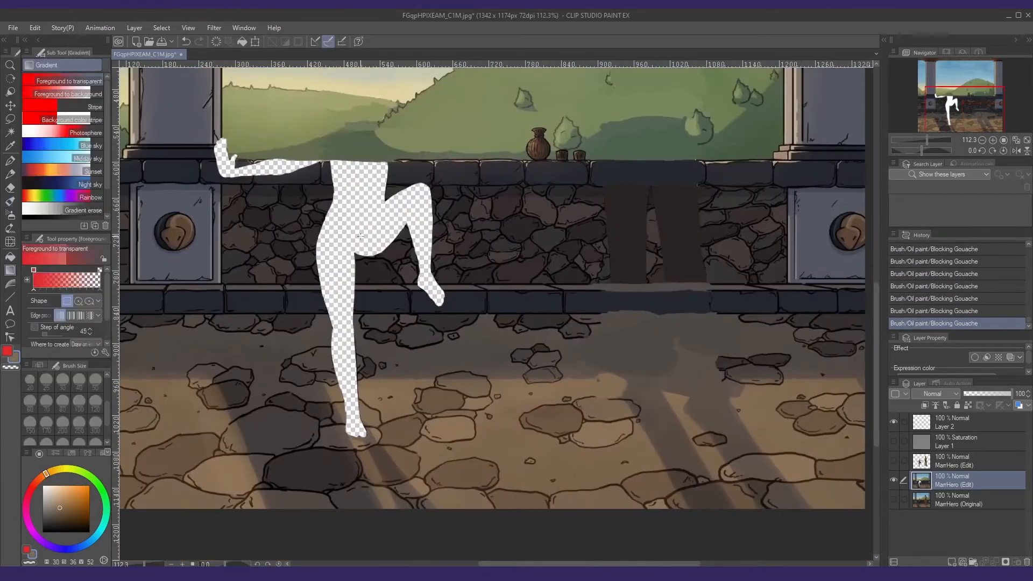
pyautogui.press('g')
pyautogui.click(360, 236)
pyautogui.click(226, 161)
# - Paint the ledge, ground and paving stones over the fighter's leg and foot area with Blocking Gouache
pyautogui.press('b')
pyautogui.scroll(3, 223, 152)
pyautogui.moveTo(366, 321); pyautogui.dragTo(302, 170)
pyautogui.moveTo(371, 385); pyautogui.dragTo(380, 279)
pyautogui.moveTo(384, 317); pyautogui.dragTo(406, 360)
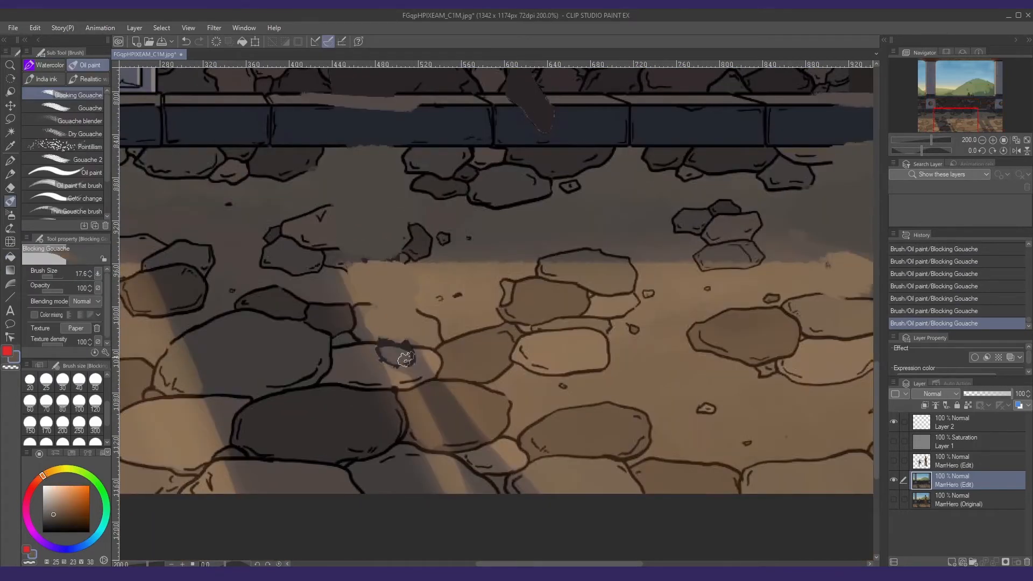
# - Show the cut-out figures layer and reshape the background hill's ridge around the standing figure using Liquify at size 226.7
pyautogui.scroll(-3, 406, 360)
pyautogui.click(893, 461)
pyautogui.press('j')
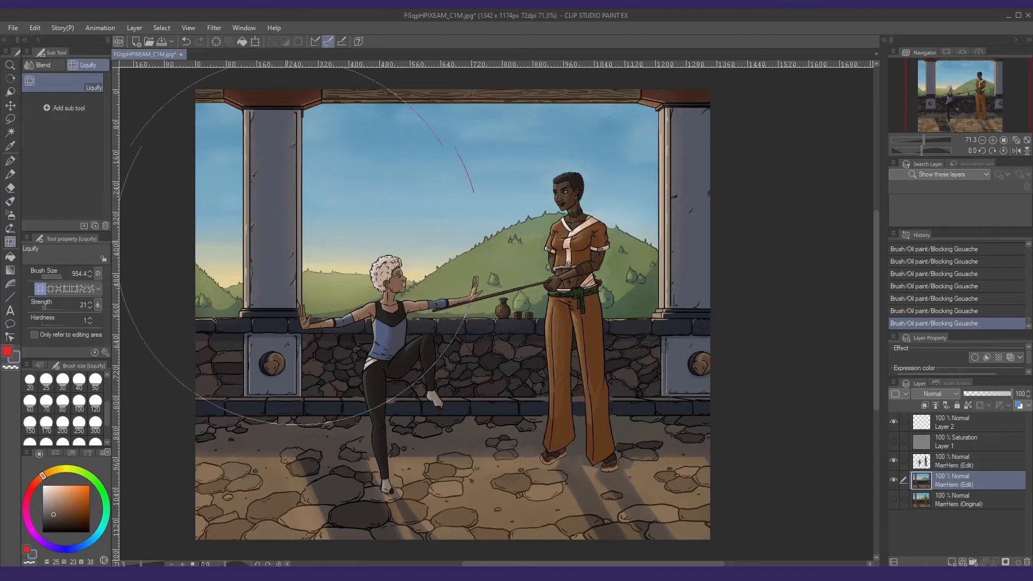
pyautogui.press('[')
pyautogui.press('[')
pyautogui.press('[')
pyautogui.press('[')
pyautogui.press('[')
pyautogui.press('[')
pyautogui.press('[')
pyautogui.press('[')
pyautogui.press('[')
pyautogui.press('[')
pyautogui.moveTo(554, 198)
pyautogui.mouseDown()
pyautogui.moveTo(554, 219)
pyautogui.moveTo(559, 210)
pyautogui.moveTo(618, 215)
pyautogui.mouseUp()
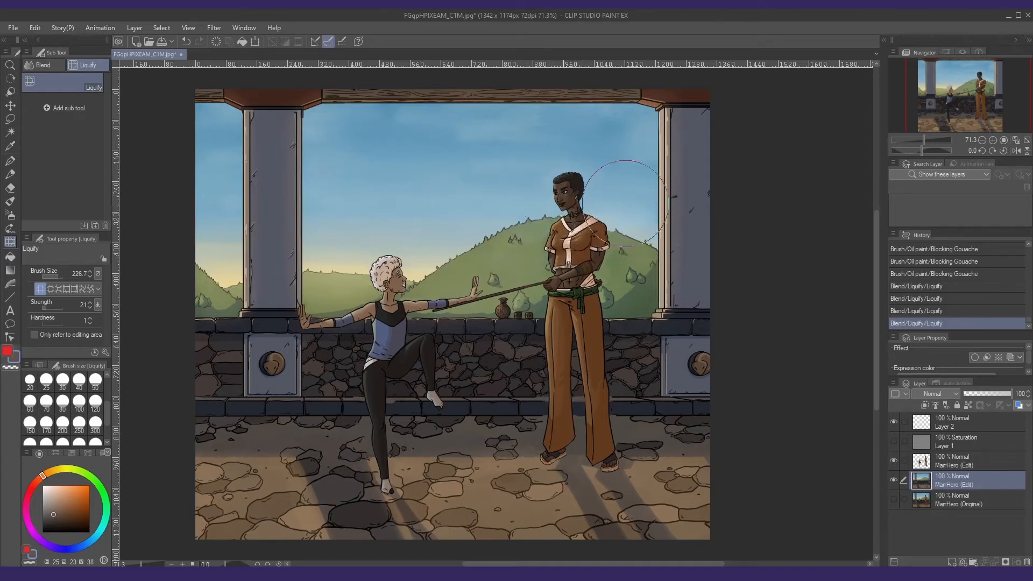
pyautogui.moveTo(550, 188)
pyautogui.mouseDown()
pyautogui.moveTo(522, 216)
pyautogui.moveTo(547, 206)
pyautogui.mouseUp()
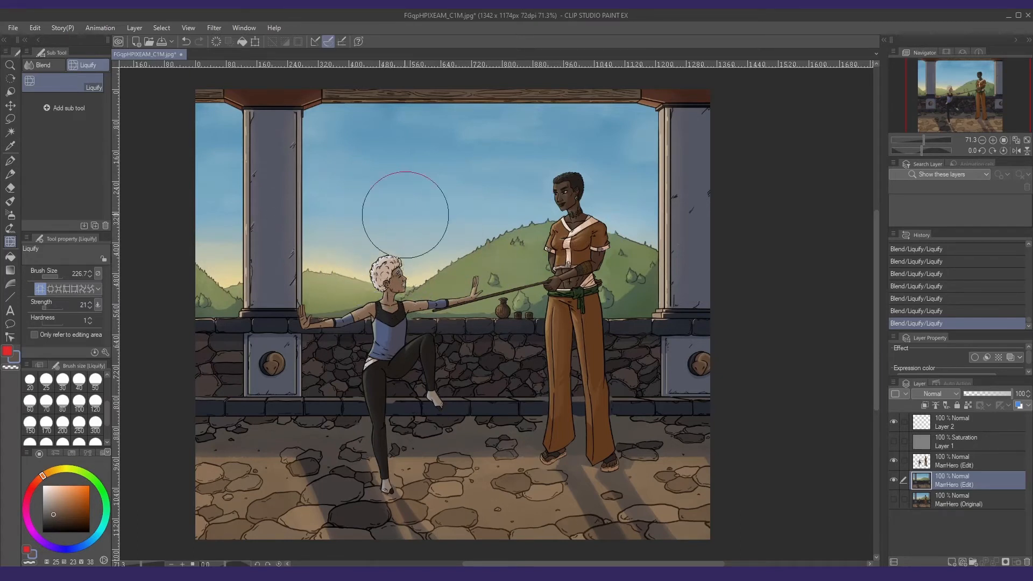
# - Reduce the Liquify brush to about size 148 and refine the left hill's outline behind the fighter's head
pyautogui.press('[')
pyautogui.press('[')
pyautogui.press('[')
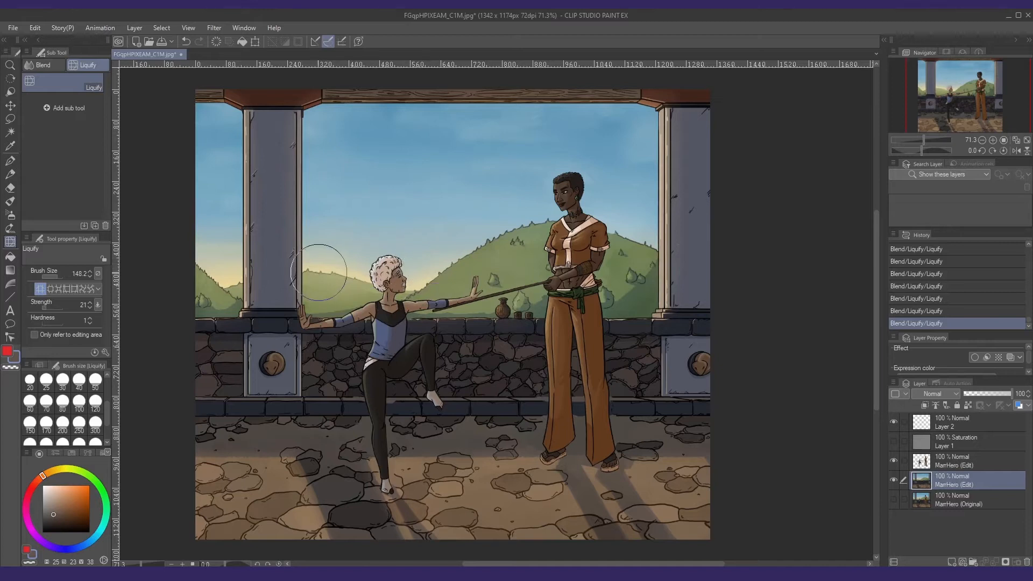
pyautogui.hotkey('ctrl', 'space')
pyautogui.moveTo(322, 278); pyautogui.dragTo(379, 295)
pyautogui.scroll(-4, 379, 295)
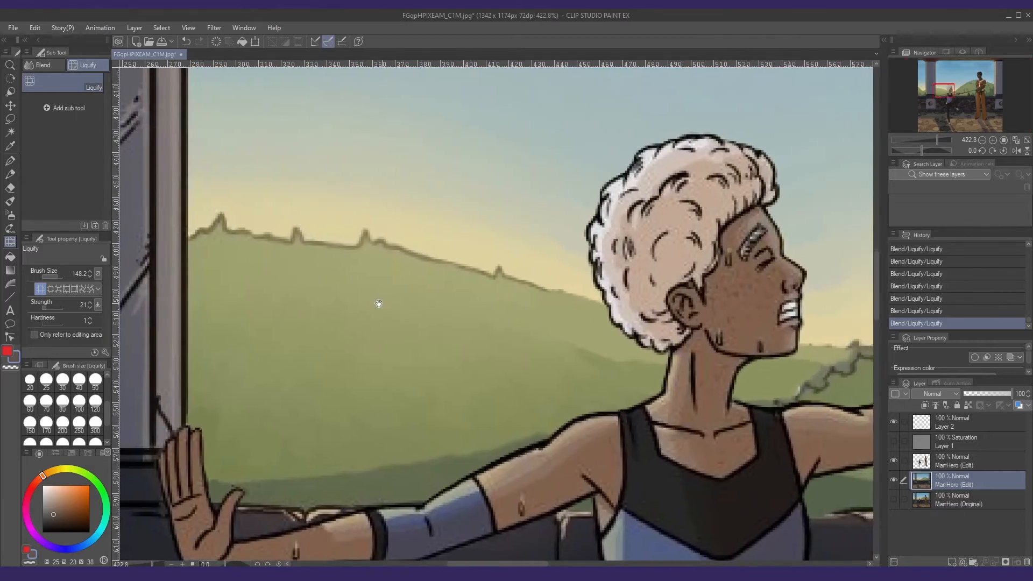
pyautogui.scroll(-1, 388, 292)
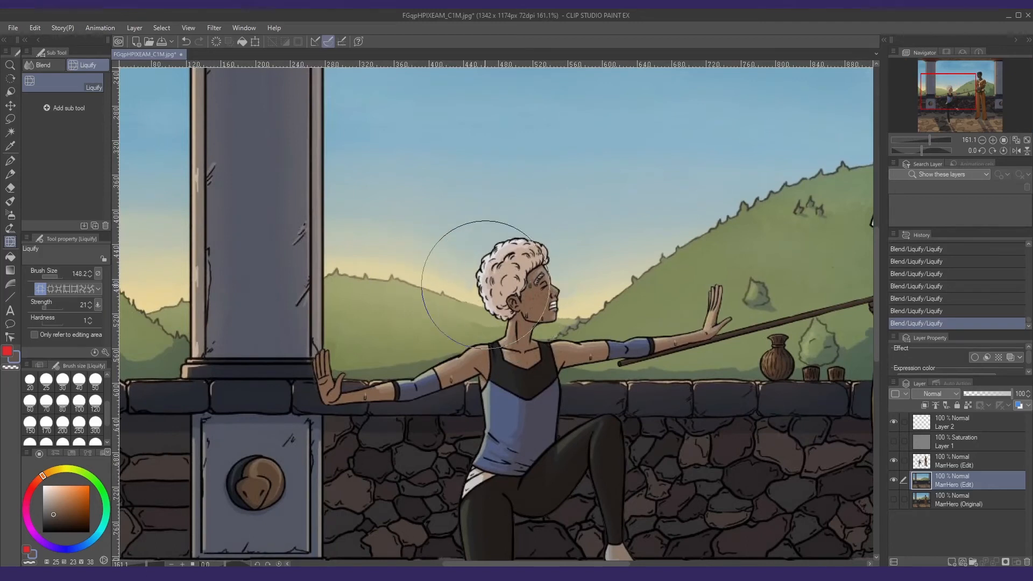
pyautogui.press('space')
pyautogui.moveTo(391, 296)
pyautogui.mouseDown()
pyautogui.moveTo(448, 295)
pyautogui.moveTo(357, 302)
pyautogui.mouseUp()
pyautogui.press('space')
pyautogui.scroll(-2, 438, 299)
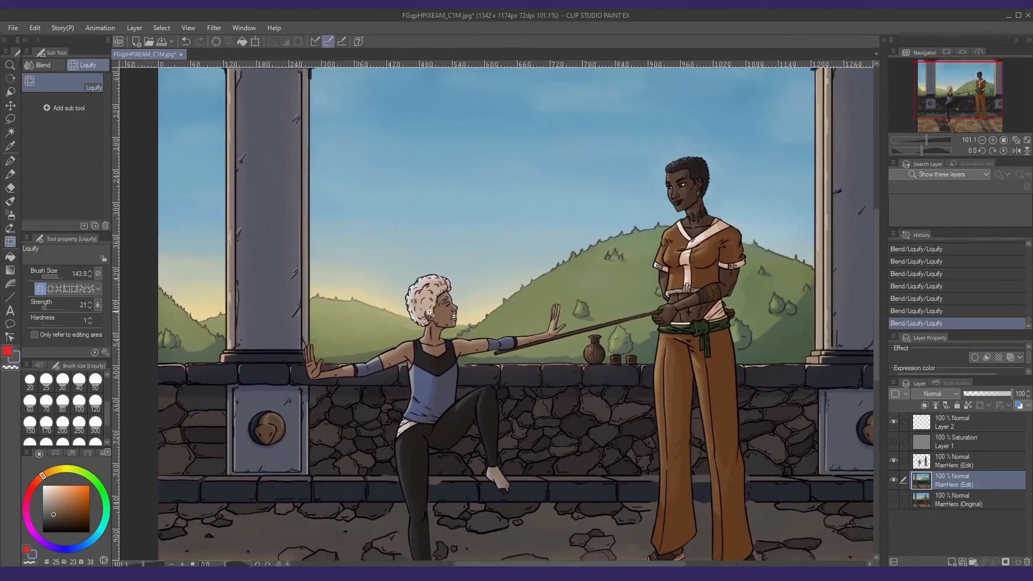
pyautogui.scroll(-2, 358, 302)
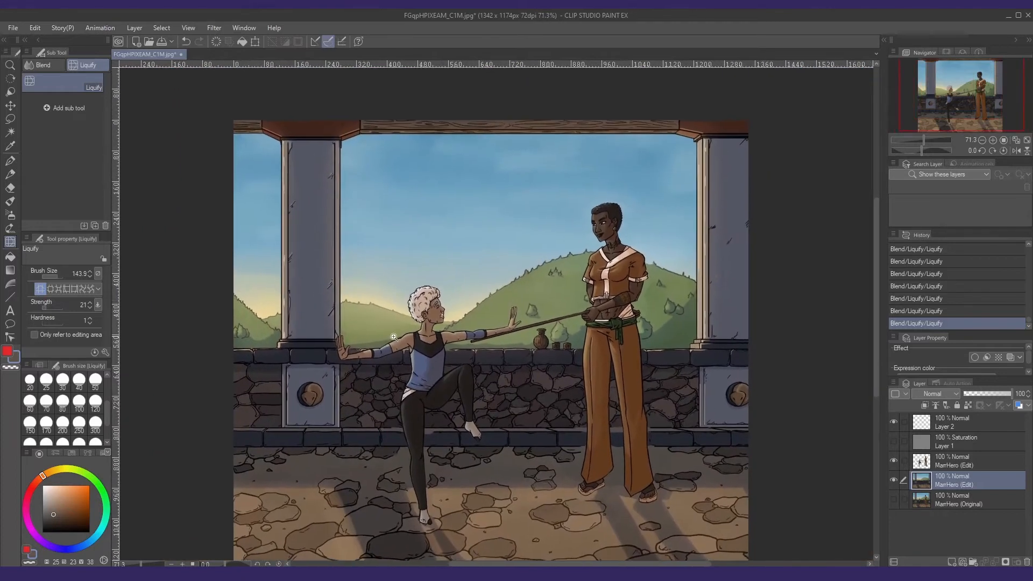
# - Paint sampled hill green over the darker slope above the fighter's rear arm with Blocking Gouache at size 17.6
pyautogui.scroll(4, 389, 329)
pyautogui.press('b')
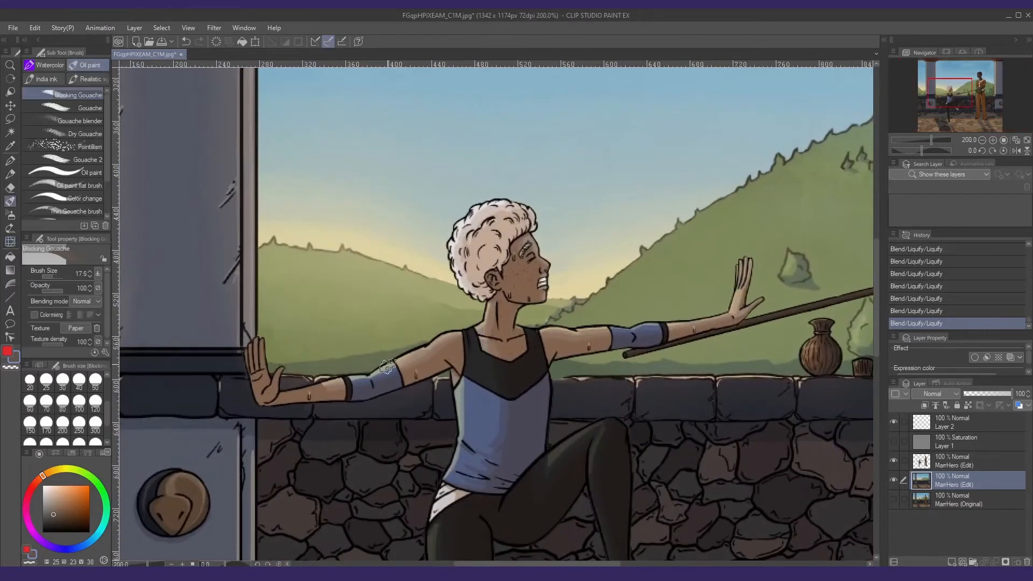
pyautogui.keyDown('alt'); pyautogui.click(345, 344); pyautogui.keyUp('alt')
pyautogui.moveTo(338, 363); pyautogui.dragTo(355, 361)
pyautogui.moveTo(350, 361)
pyautogui.mouseDown()
pyautogui.moveTo(404, 349)
pyautogui.moveTo(391, 351)
pyautogui.mouseUp()
pyautogui.moveTo(399, 349); pyautogui.dragTo(413, 341)
pyautogui.scroll(-4, 412, 341)
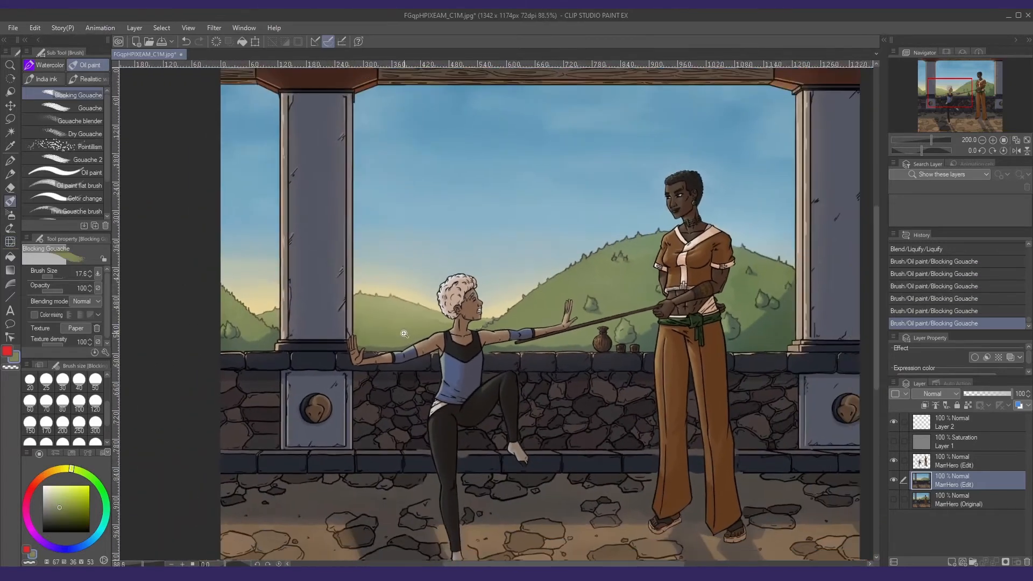
# - Paint sampled dark green over the right hill's slope, trees and jars using Blocking Gouache at size 85.1 and opacity 37
pyautogui.moveTo(546, 296); pyautogui.dragTo(521, 275)
pyautogui.keyDown('alt'); pyautogui.click(702, 307); pyautogui.keyUp('alt')
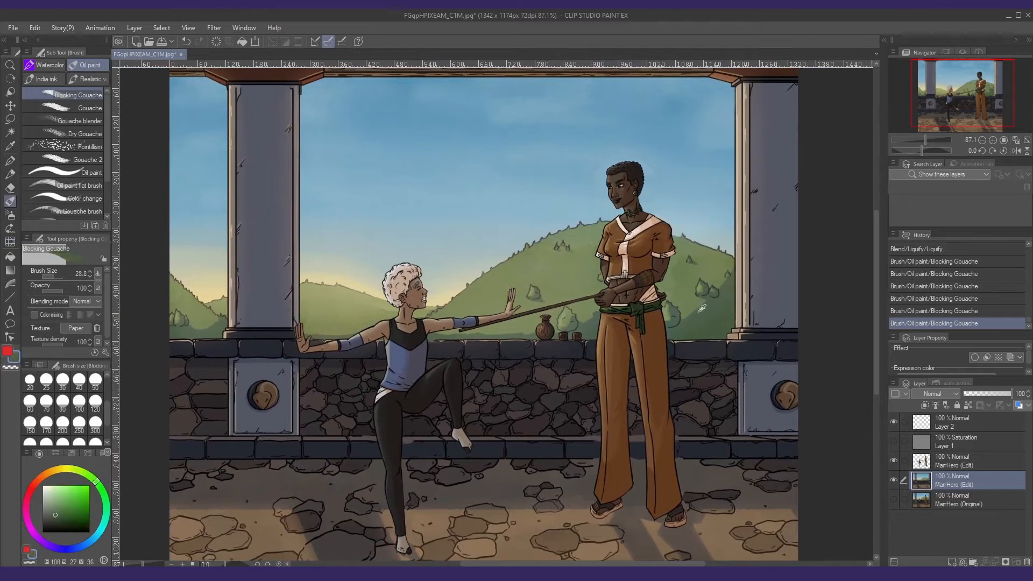
pyautogui.click(49, 291)
pyautogui.click(55, 276)
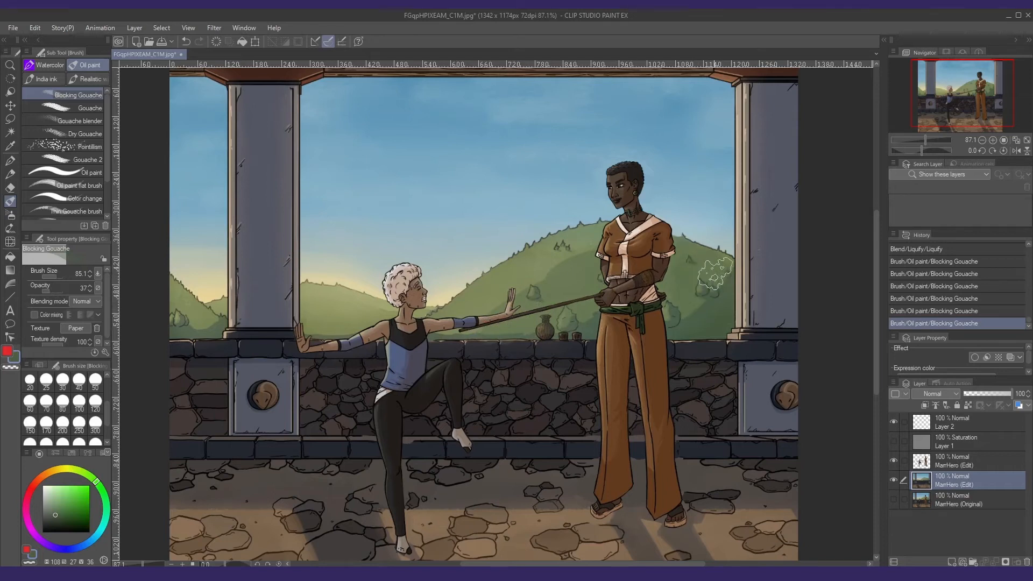
pyautogui.moveTo(526, 318); pyautogui.dragTo(559, 326)
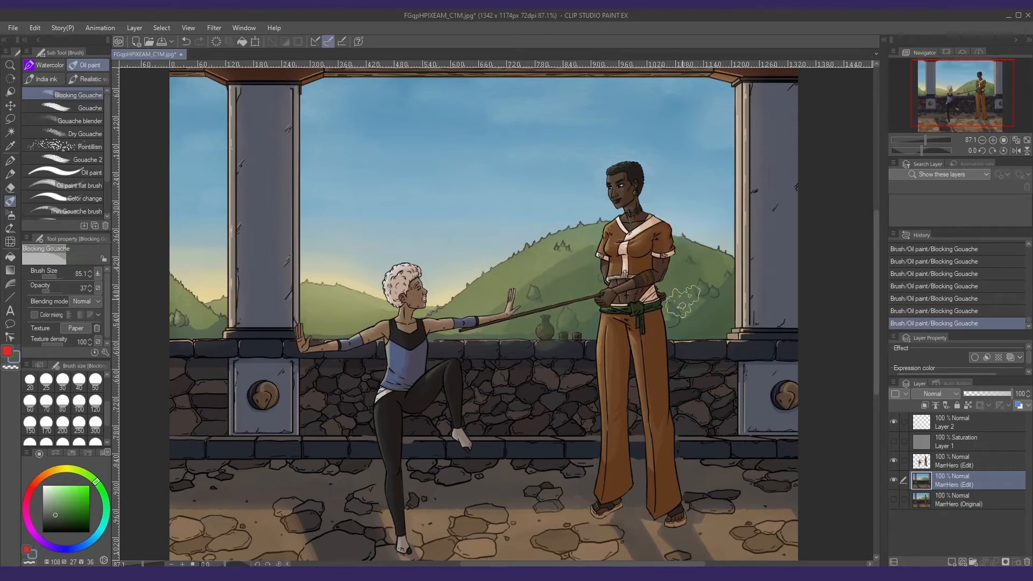
pyautogui.scroll(-2, 557, 237)
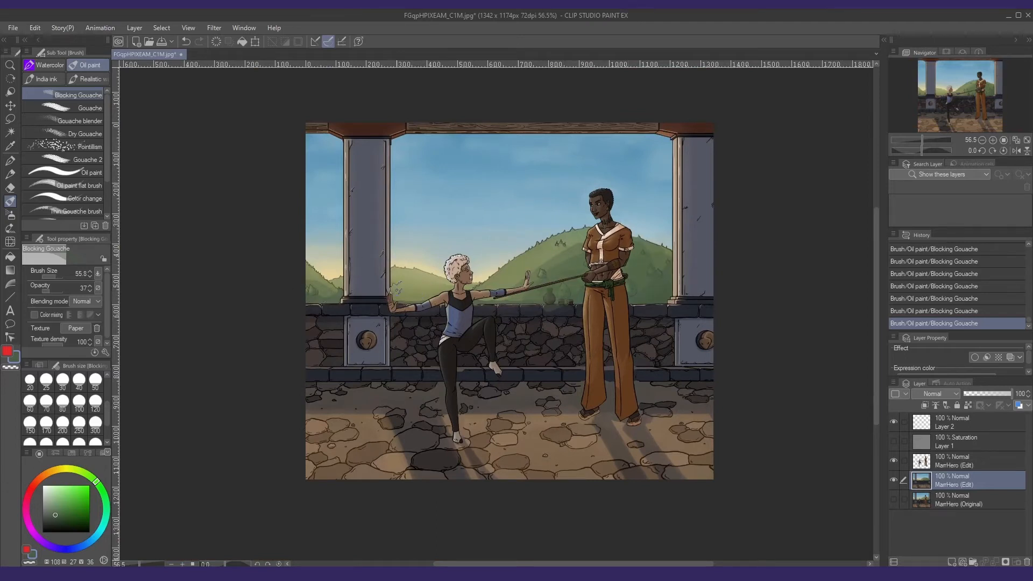
# - Shade the left hill behind the fighter's rear arm with sampled green, using Blocking Gouache at size 38.1
pyautogui.keyDown('alt'); pyautogui.click(404, 285); pyautogui.keyUp('alt')
pyautogui.keyDown('ctrl'); pyautogui.click(409, 295); pyautogui.keyUp('ctrl')
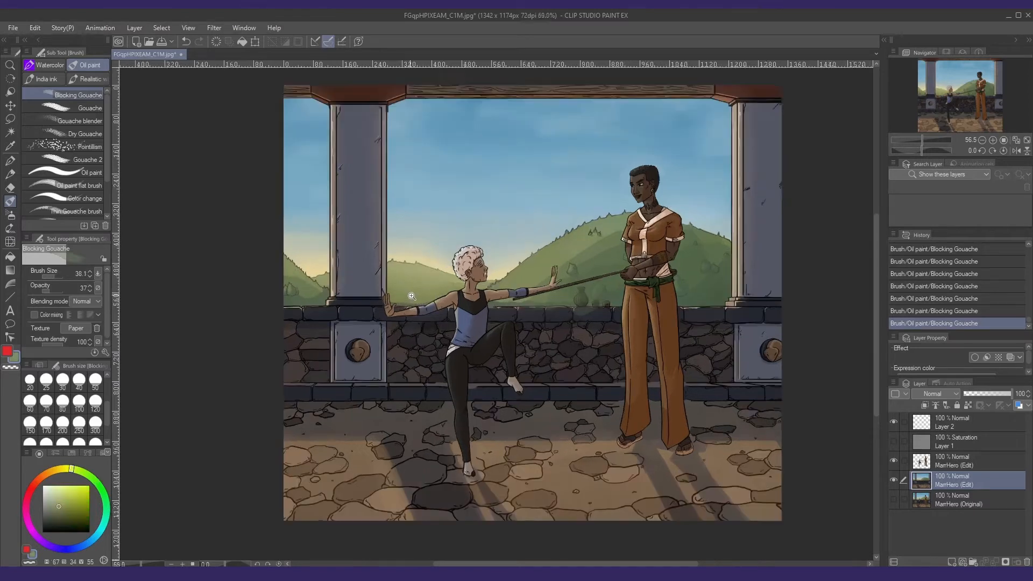
pyautogui.keyDown('alt'); pyautogui.click(422, 296); pyautogui.keyUp('alt')
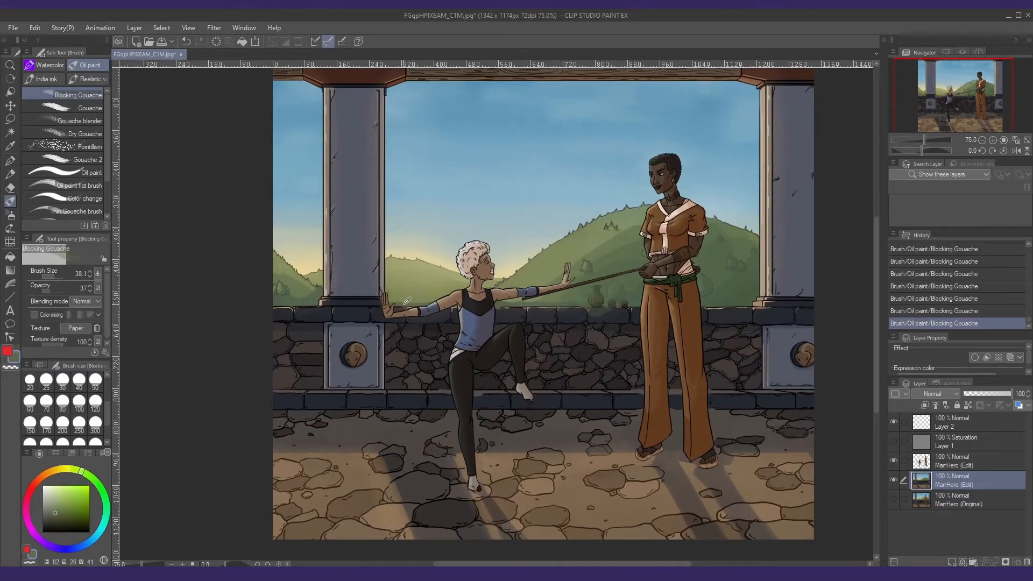
pyautogui.moveTo(395, 280); pyautogui.dragTo(457, 285)
pyautogui.moveTo(398, 299); pyautogui.dragTo(440, 286)
# - Reduce the brush to size 25 and touch up the hills around the fighter's head and front arm with sampled greens
pyautogui.moveTo(506, 299); pyautogui.dragTo(450, 317)
pyautogui.keyDown('alt'); pyautogui.click(467, 316); pyautogui.keyUp('alt')
pyautogui.press('[')
pyautogui.press('[')
pyautogui.moveTo(532, 313)
pyautogui.mouseDown()
pyautogui.moveTo(521, 344)
pyautogui.moveTo(484, 344)
pyautogui.mouseUp()
pyautogui.moveTo(558, 331); pyautogui.dragTo(528, 333)
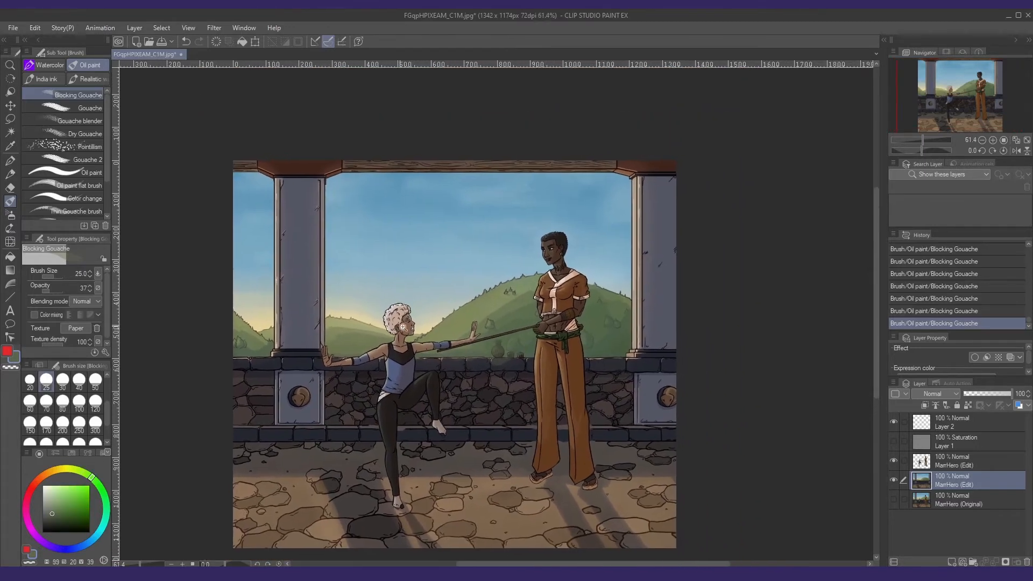
pyautogui.keyDown('alt'); pyautogui.click(428, 346); pyautogui.keyUp('alt')
pyautogui.moveTo(403, 329); pyautogui.dragTo(426, 339)
pyautogui.scroll(-2, 429, 337)
pyautogui.moveTo(513, 346); pyautogui.dragTo(509, 345)
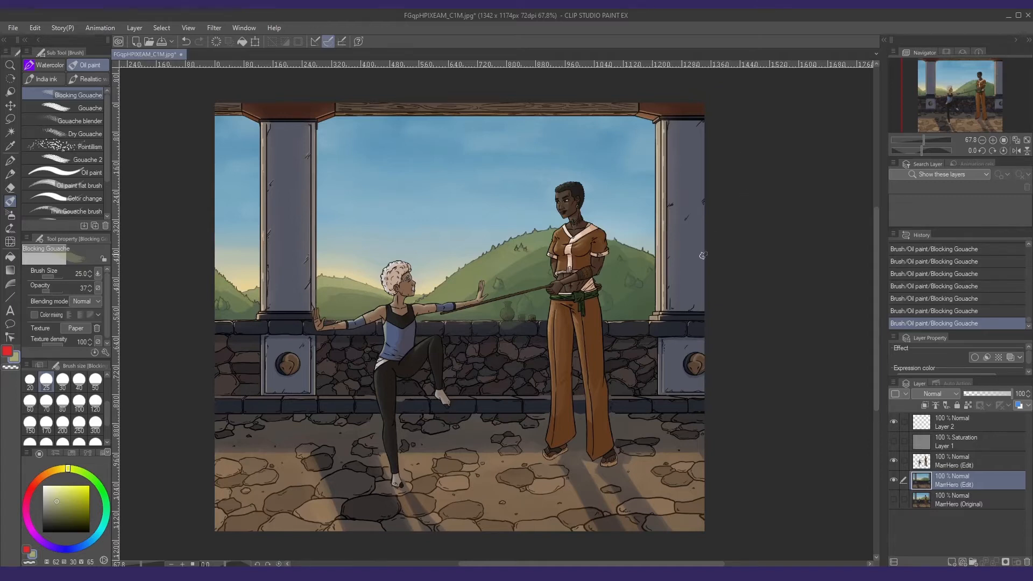
# - Select the cut-out figures layer and reshape the standing figure's body using Liquify at size 257.8 and strength 21
pyautogui.moveTo(632, 310); pyautogui.dragTo(636, 309)
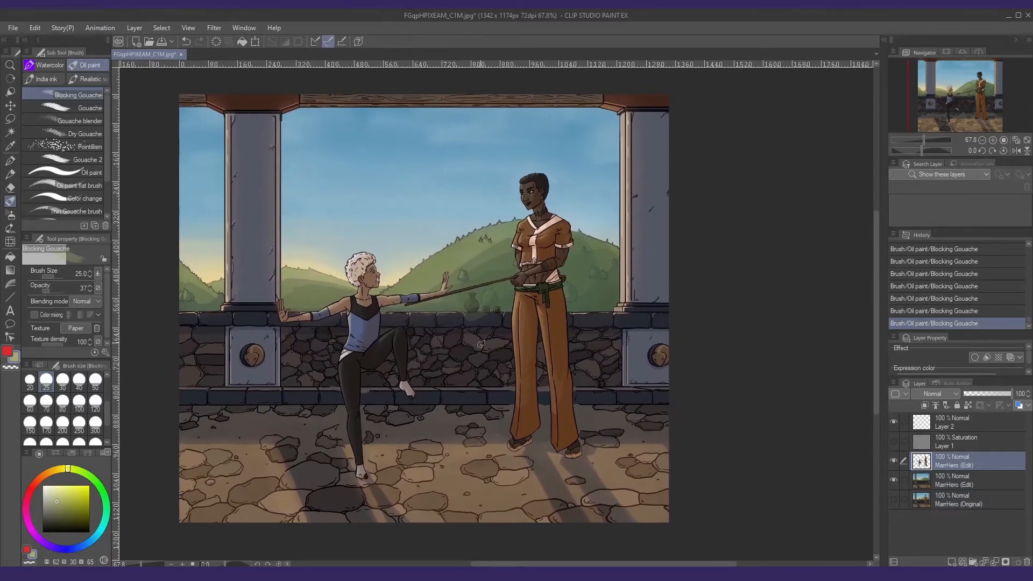
pyautogui.moveTo(543, 357); pyautogui.dragTo(532, 361)
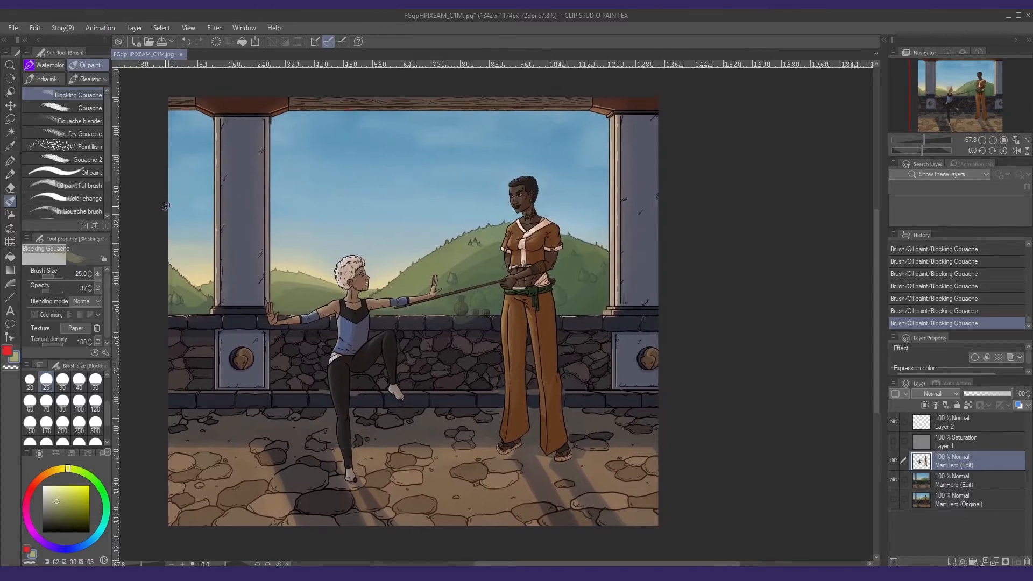
pyautogui.press('j')
pyautogui.moveTo(532, 280)
pyautogui.keyDown('ctrl'); pyautogui.keyDown('alt'); pyautogui.mouseDown()
pyautogui.moveTo(556, 277)
pyautogui.moveTo(572, 257)
pyautogui.moveTo(549, 262)
pyautogui.moveTo(488, 242)
pyautogui.moveTo(524, 232)
pyautogui.mouseUp(); pyautogui.keyUp('alt'); pyautogui.keyUp('ctrl')
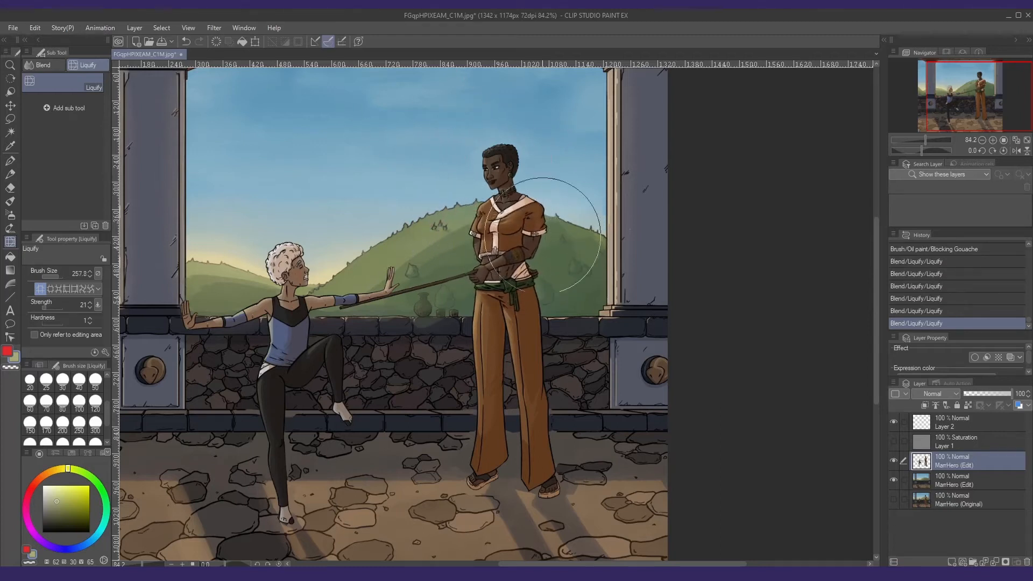
pyautogui.moveTo(560, 325); pyautogui.dragTo(546, 341)
pyautogui.moveTo(511, 269); pyautogui.dragTo(505, 254)
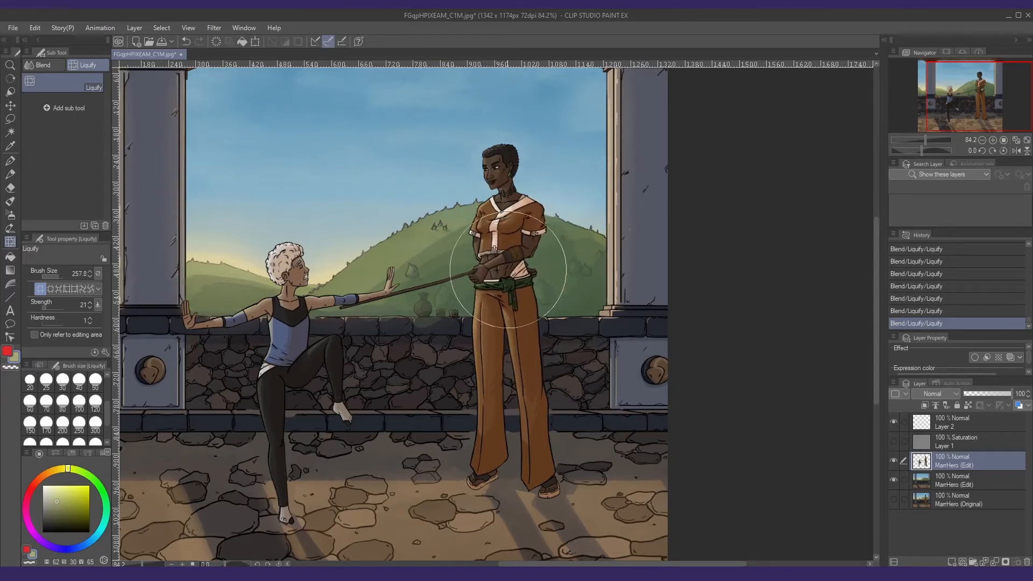
pyautogui.press('[')
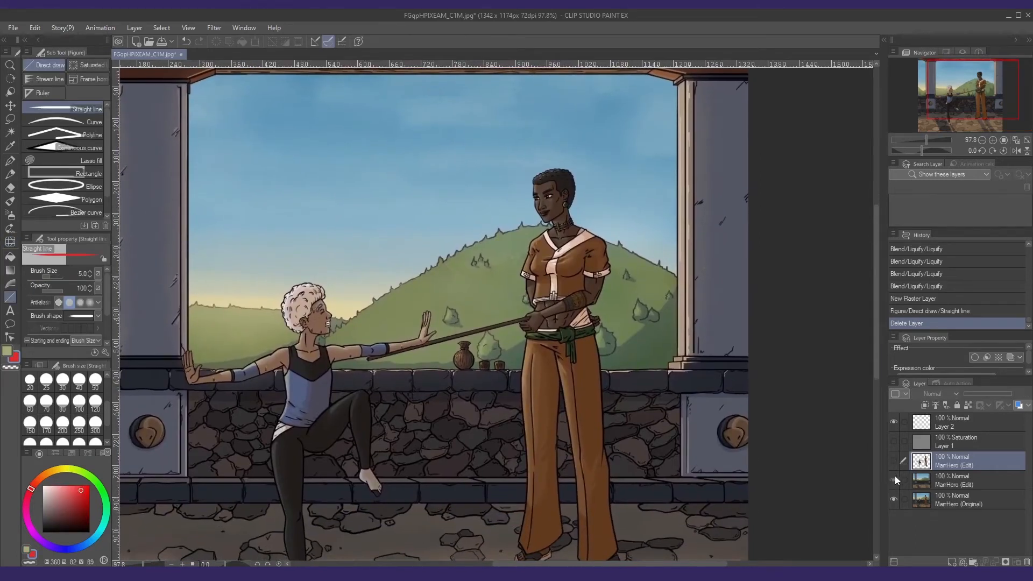
# - Show the edited layers again and refine the standing figure's arm, waist and hip with Liquify, starting at size 136.3
pyautogui.click(894, 479)
pyautogui.moveTo(595, 300); pyautogui.dragTo(546, 280)
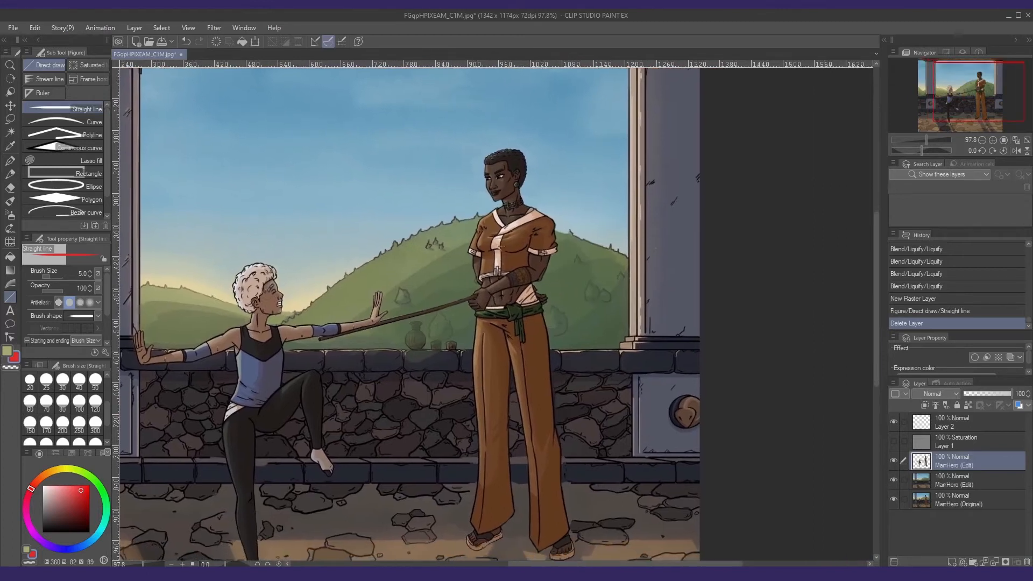
pyautogui.press('j')
pyautogui.moveTo(472, 237)
pyautogui.keyDown('ctrl'); pyautogui.keyDown('alt'); pyautogui.mouseDown()
pyautogui.moveTo(505, 234)
pyautogui.moveTo(487, 242)
pyautogui.mouseUp(); pyautogui.keyUp('alt'); pyautogui.keyUp('ctrl')
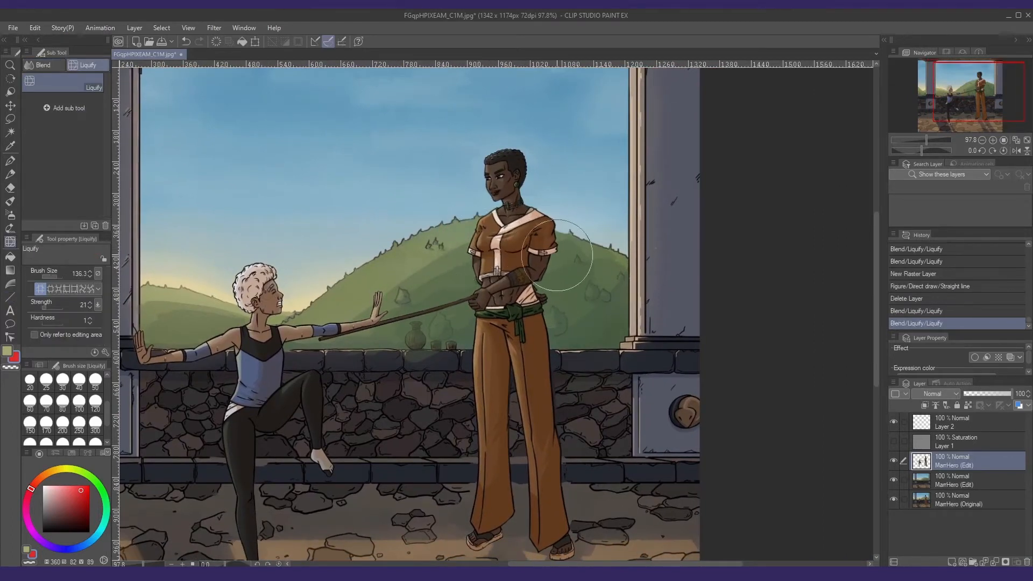
pyautogui.moveTo(565, 240); pyautogui.dragTo(547, 234)
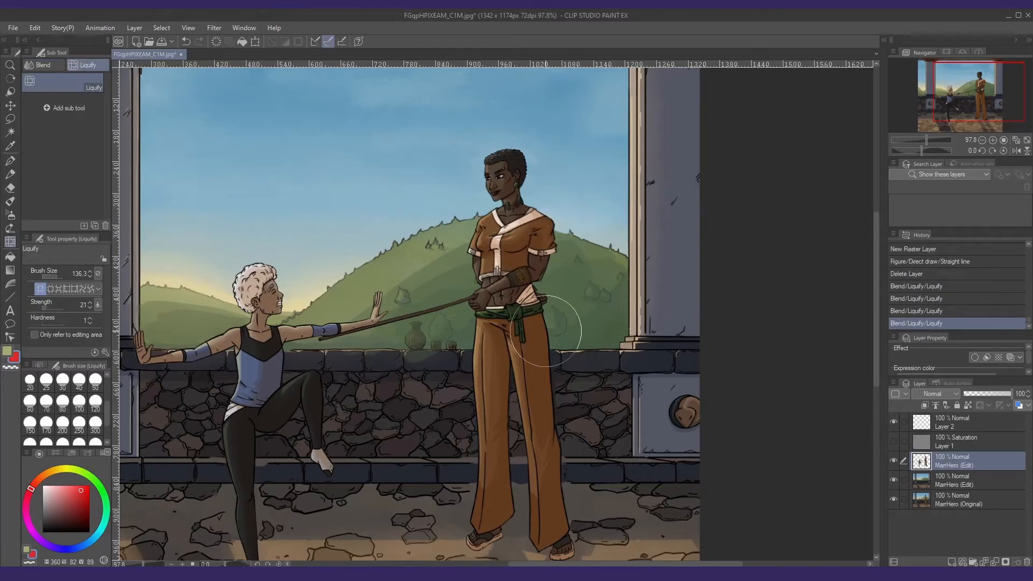
pyautogui.moveTo(537, 351); pyautogui.dragTo(510, 254)
pyautogui.moveTo(545, 213); pyautogui.dragTo(538, 215)
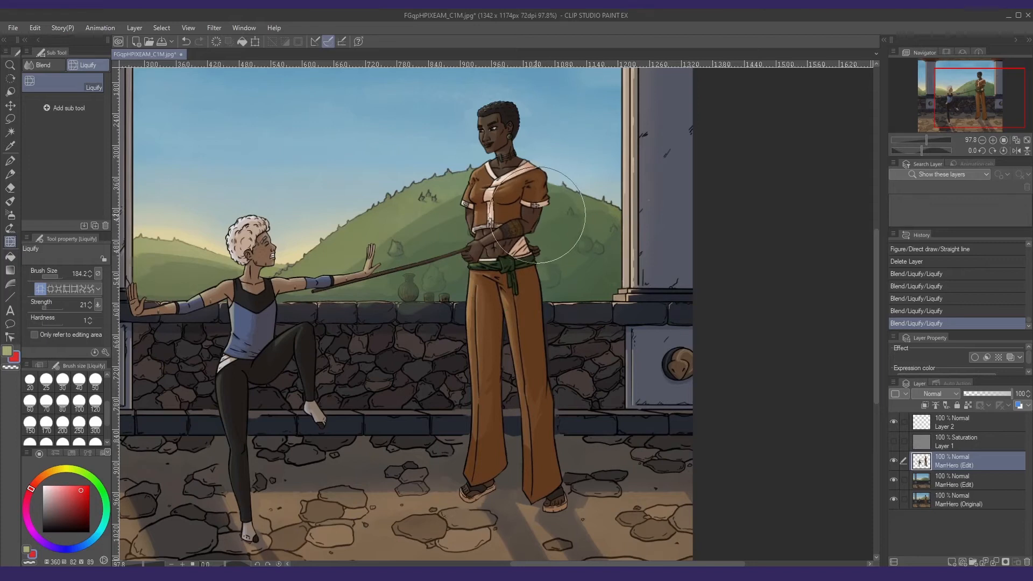
# - Refine the standing figure's shoulder and neckline with a smaller Liquify brush, from size 129 down to 81.7
pyautogui.keyDown('ctrl'); pyautogui.keyDown('alt'); pyautogui.moveTo(484, 184); pyautogui.dragTo(470, 184); pyautogui.keyUp('alt'); pyautogui.keyUp('ctrl')
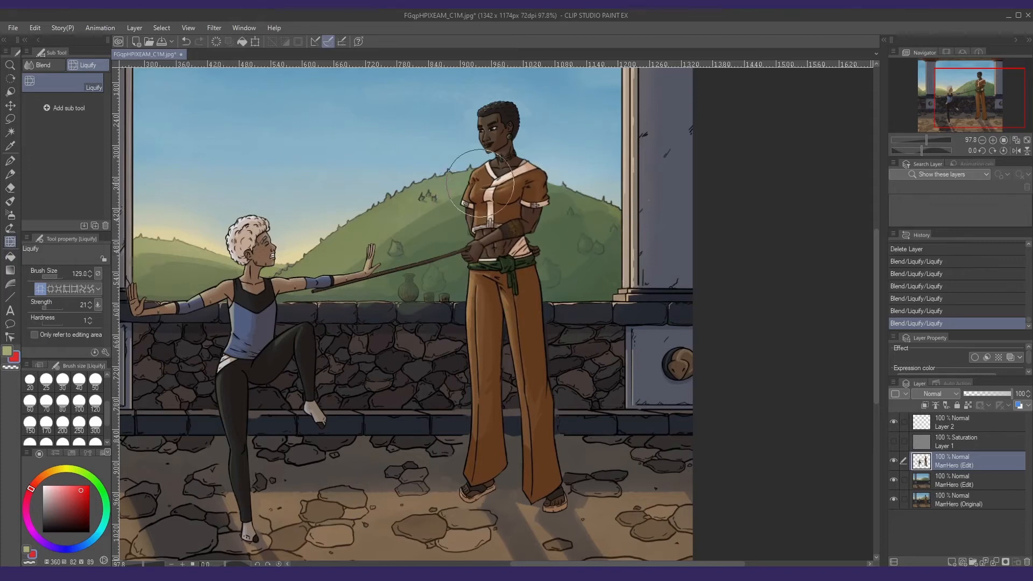
pyautogui.scroll(2, 477, 197)
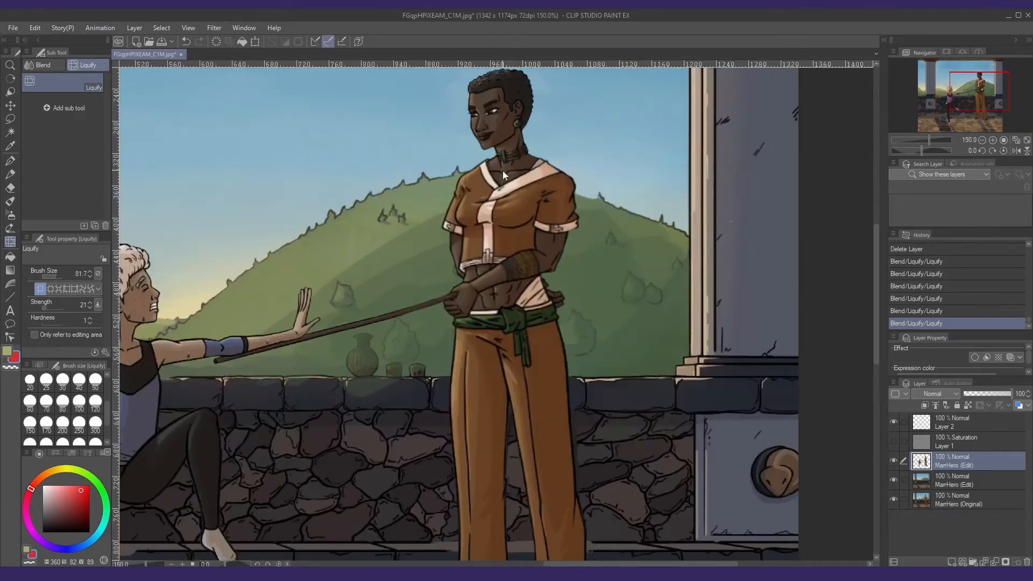
pyautogui.moveTo(486, 163); pyautogui.dragTo(494, 175)
pyautogui.moveTo(520, 242)
pyautogui.keyDown('ctrl'); pyautogui.mouseDown()
pyautogui.moveTo(504, 237)
pyautogui.moveTo(496, 277)
pyautogui.moveTo(528, 296)
pyautogui.mouseUp(); pyautogui.keyUp('ctrl')
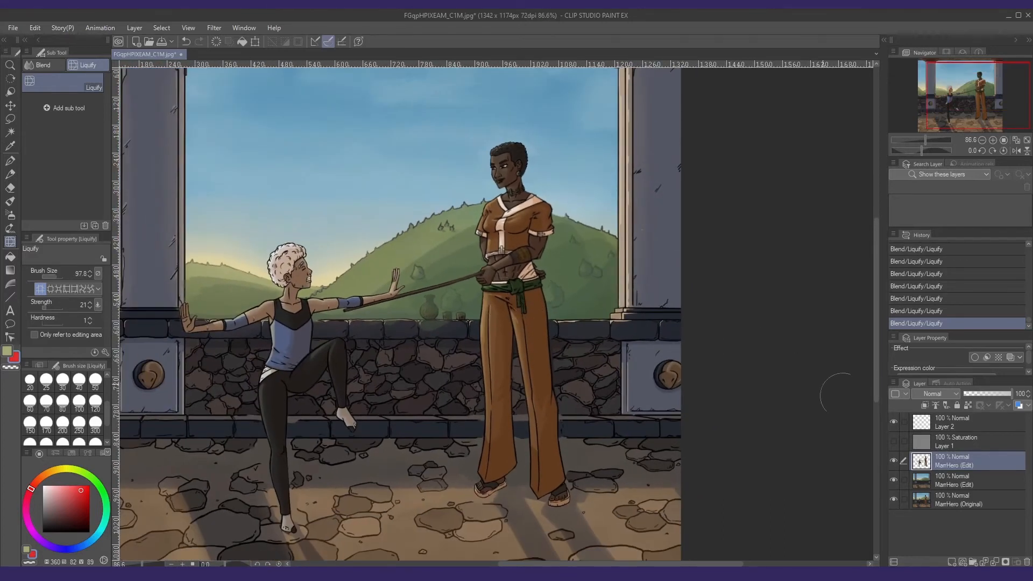
# - Toggle the edited figures and background layers to compare the paintover with the original artwork
pyautogui.click(893, 460)
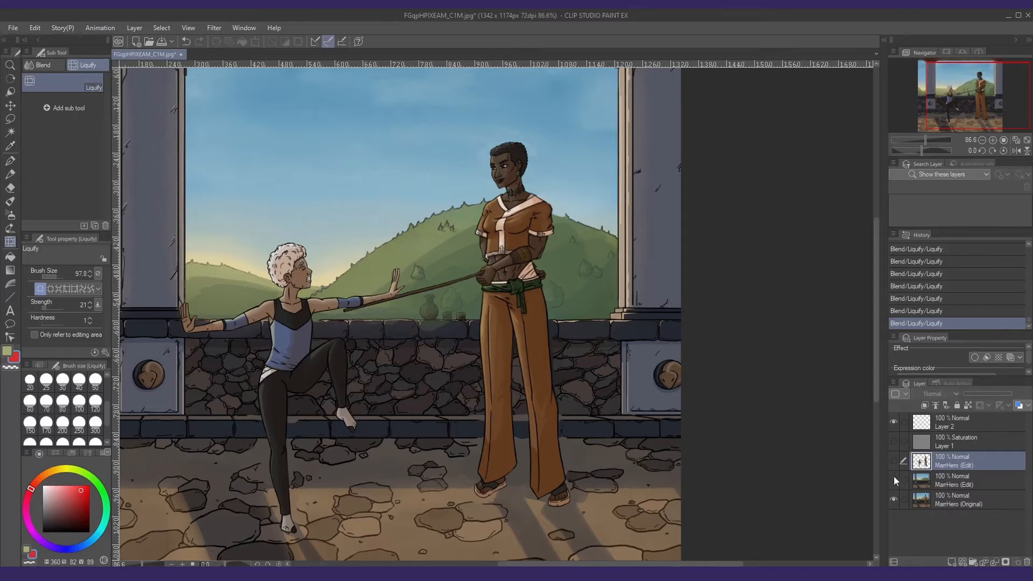
pyautogui.click(894, 479)
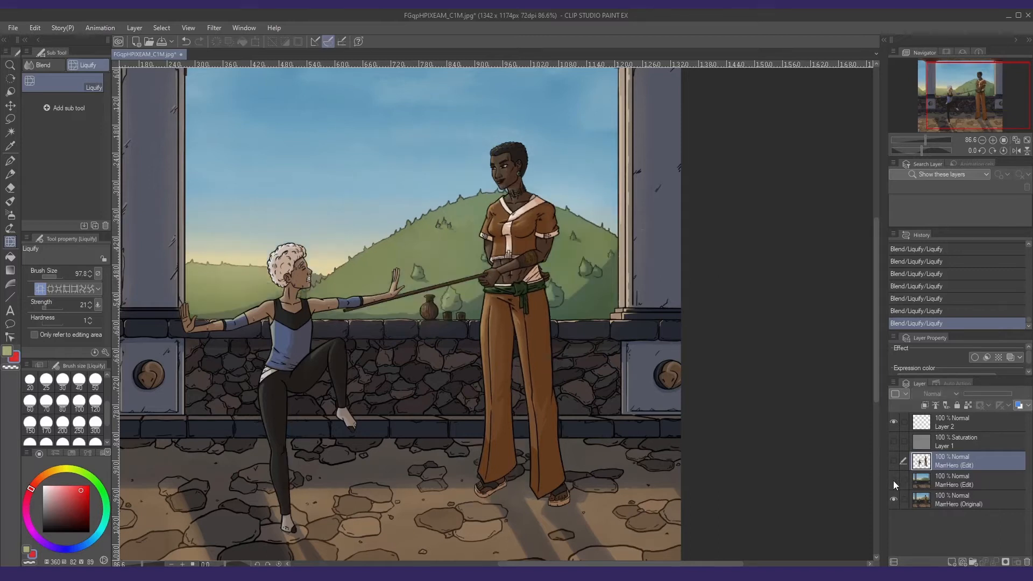
pyautogui.click(894, 479)
pyautogui.click(893, 461)
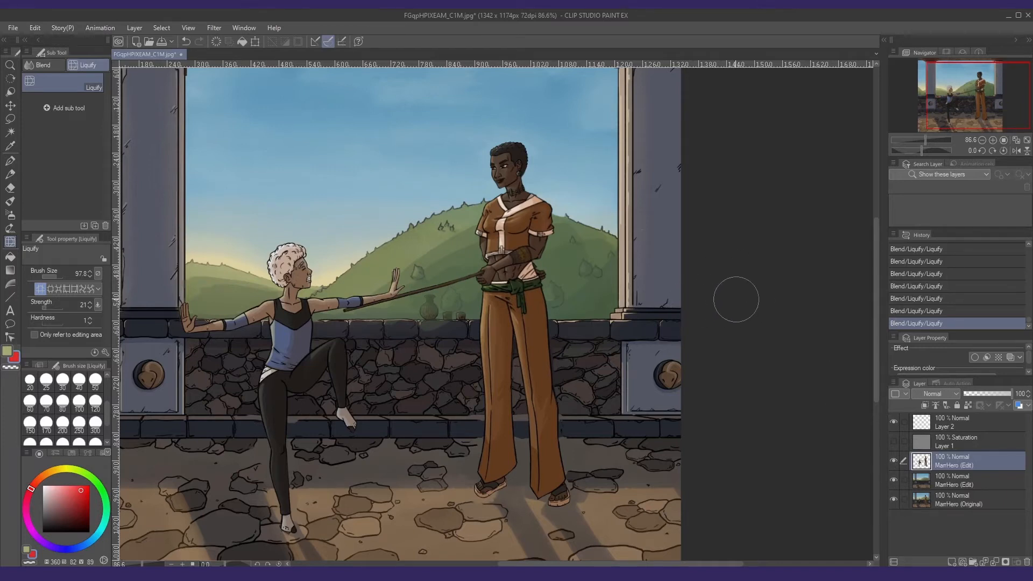
pyautogui.click(896, 479)
pyautogui.moveTo(895, 481); pyautogui.dragTo(897, 469)
# - Enlarge the Liquify brush to size 122.8 and push the fighter's raised foot outward and downward
pyautogui.moveTo(478, 331); pyautogui.dragTo(513, 306)
pyautogui.moveTo(415, 352); pyautogui.dragTo(449, 341)
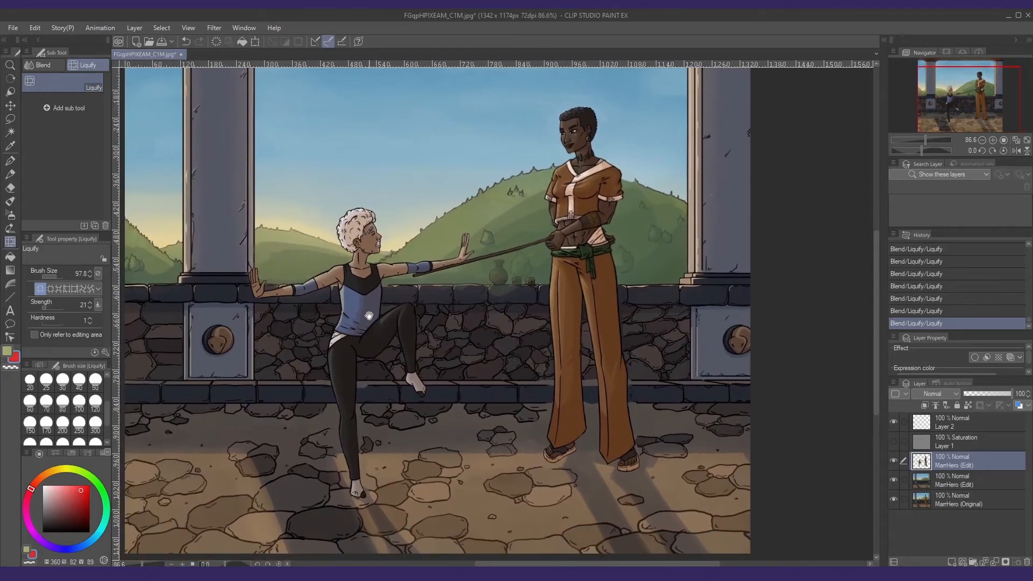
pyautogui.scroll(4, 366, 305)
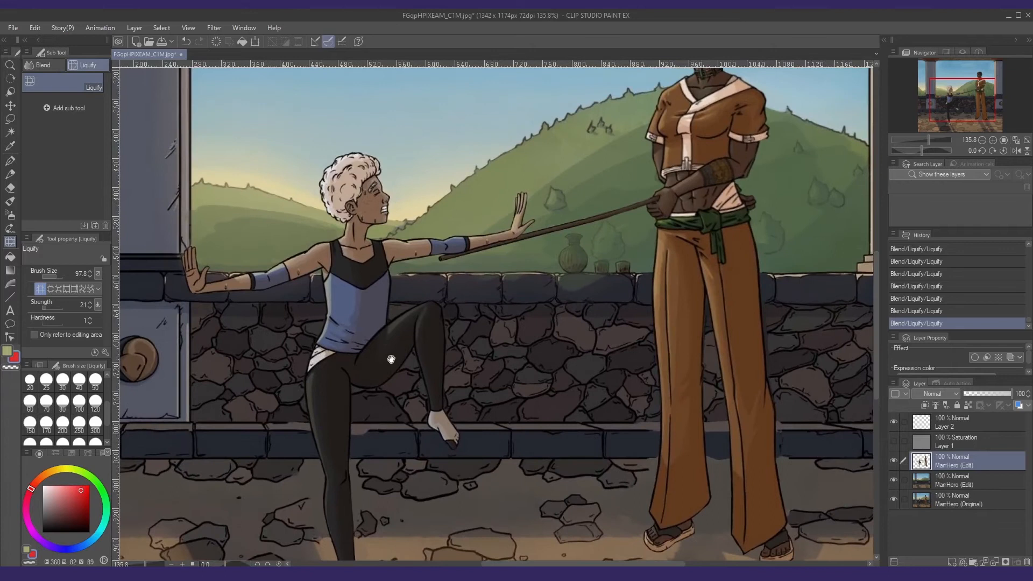
pyautogui.moveTo(391, 360); pyautogui.dragTo(427, 325)
pyautogui.moveTo(426, 288); pyautogui.dragTo(431, 273)
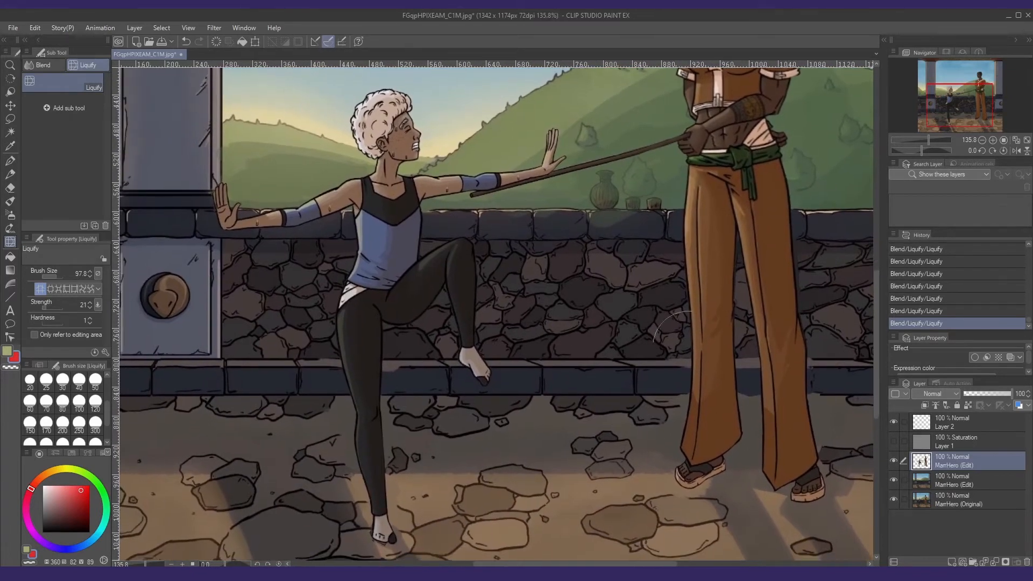
pyautogui.click(49, 289)
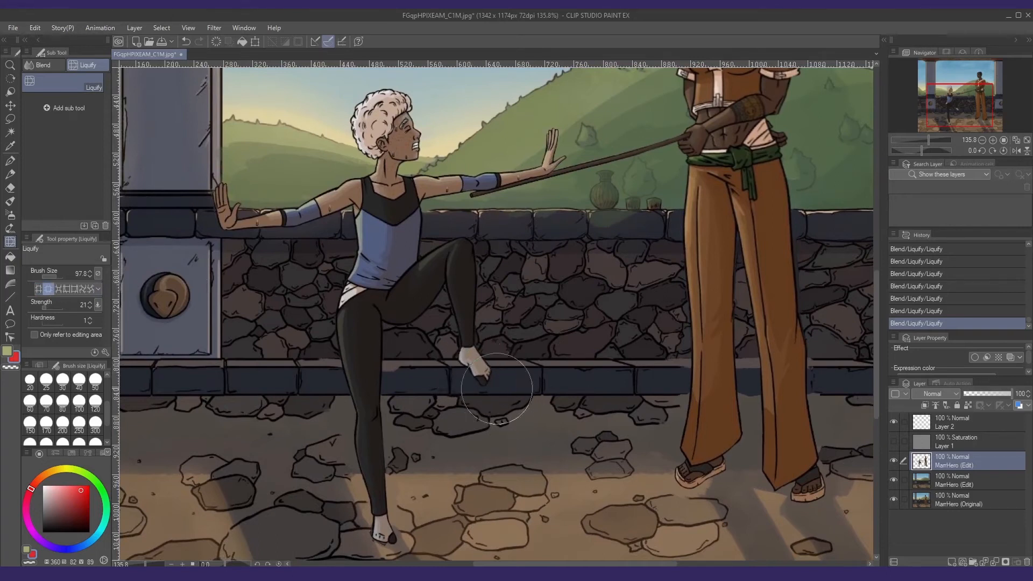
pyautogui.click(39, 288)
pyautogui.press(']')
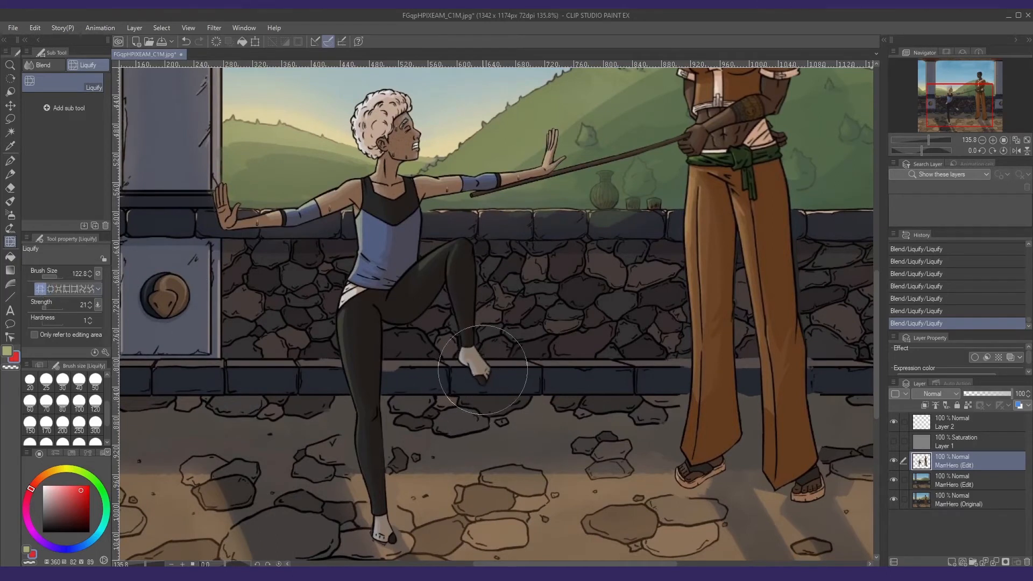
pyautogui.moveTo(483, 369); pyautogui.dragTo(507, 401)
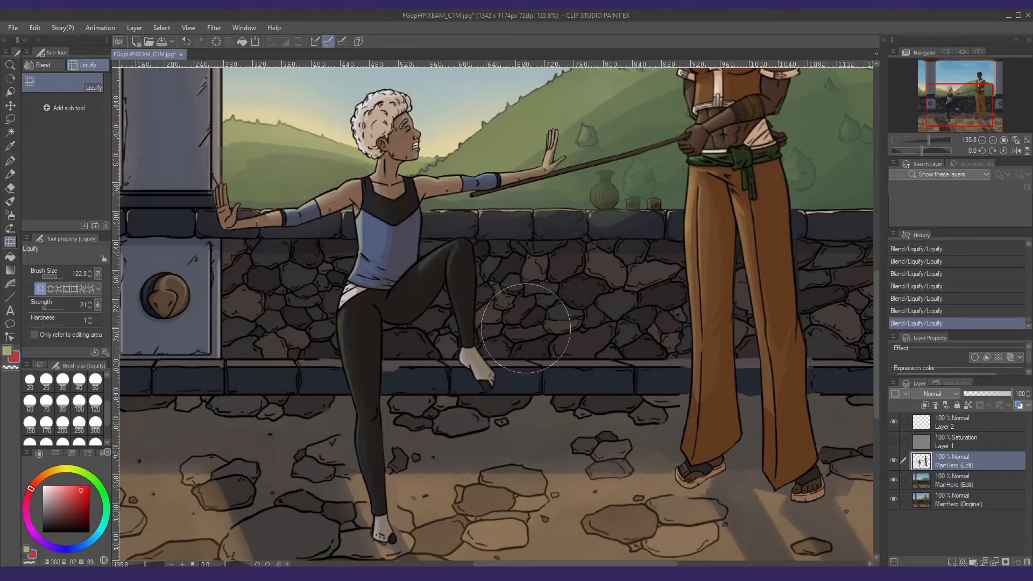
# - Reduce the Liquify brush to size 84.1 and reshape the foot of the fighter's supporting leg
pyautogui.scroll(-3, 496, 391)
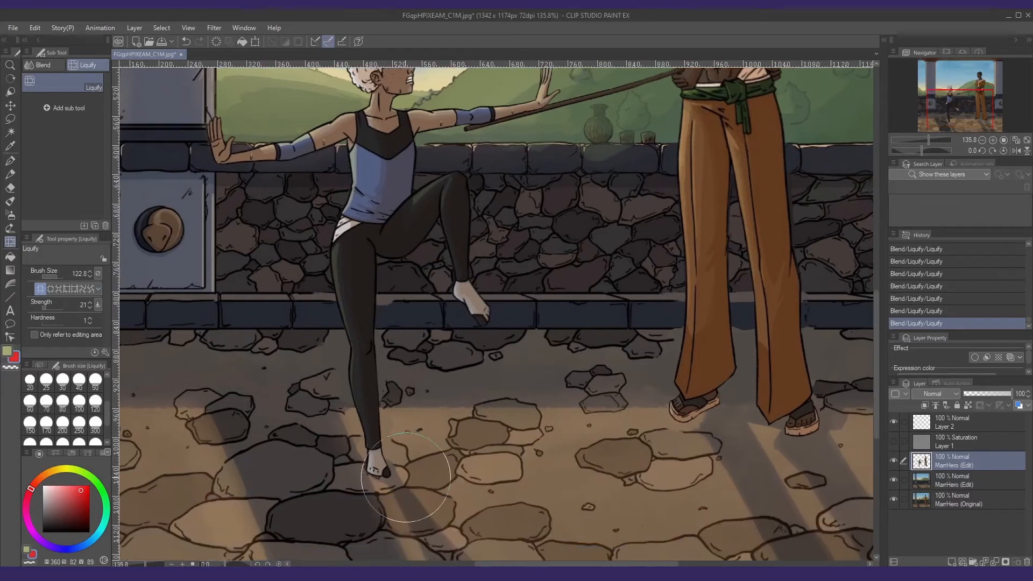
pyautogui.press('[')
pyautogui.press('[')
pyautogui.moveTo(384, 484); pyautogui.dragTo(372, 473)
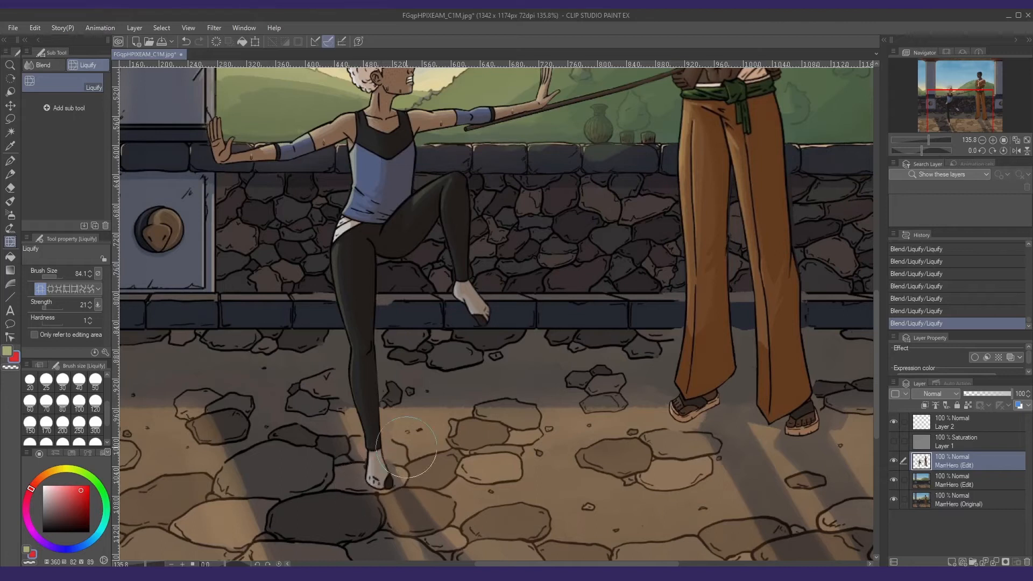
# - Lengthen the fighter's raised foot and enlarge the standing figure's sandalled feet with Liquify at size 84.1
pyautogui.scroll(3, 487, 371)
pyautogui.moveTo(487, 371); pyautogui.dragTo(497, 390)
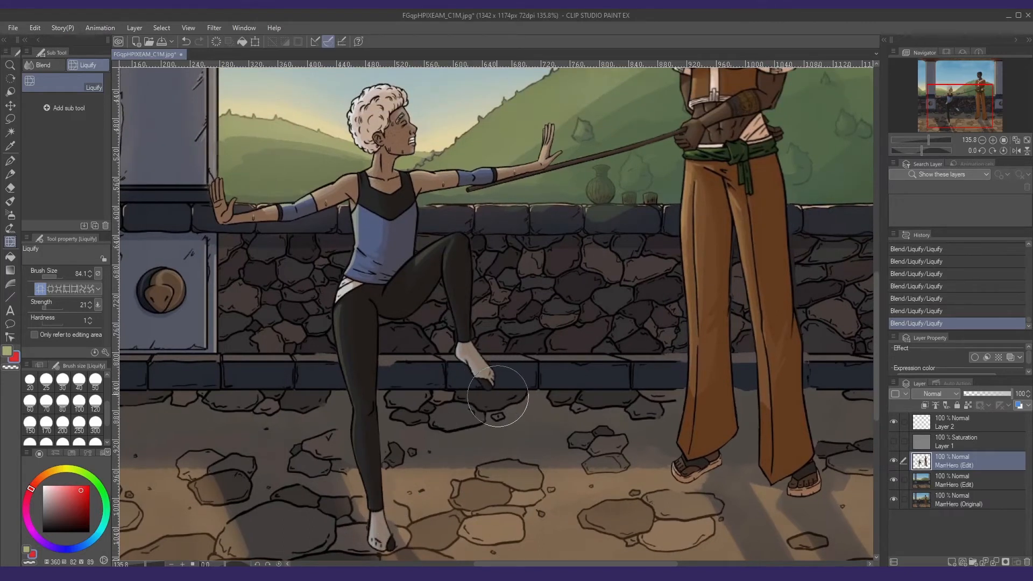
pyautogui.moveTo(500, 381)
pyautogui.mouseDown()
pyautogui.moveTo(501, 411)
pyautogui.moveTo(424, 427)
pyautogui.moveTo(369, 453)
pyautogui.mouseUp()
pyautogui.moveTo(505, 405)
pyautogui.mouseDown()
pyautogui.moveTo(479, 392)
pyautogui.moveTo(509, 393)
pyautogui.moveTo(506, 363)
pyautogui.mouseUp()
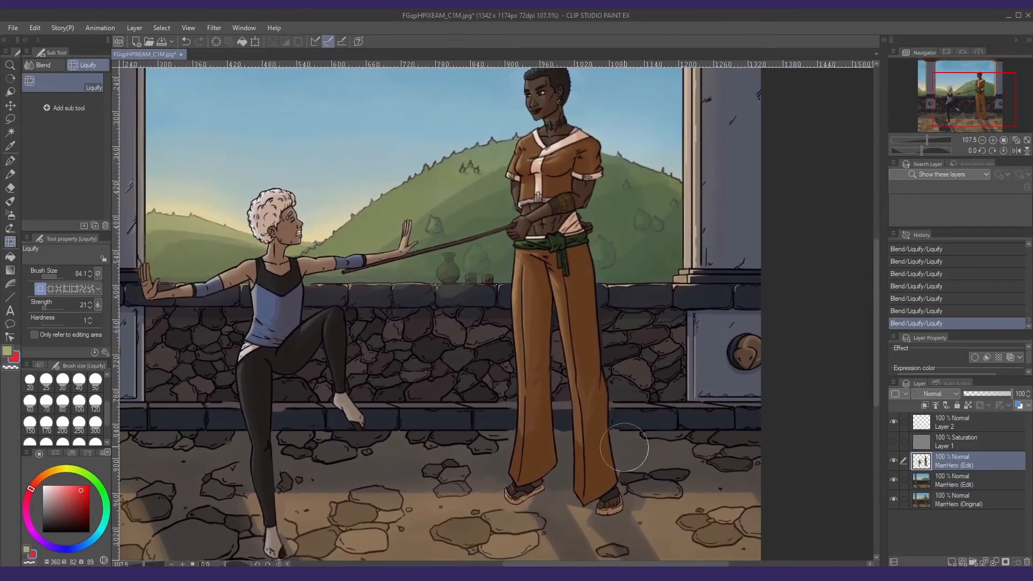
pyautogui.moveTo(513, 498)
pyautogui.mouseDown()
pyautogui.moveTo(550, 497)
pyautogui.moveTo(506, 498)
pyautogui.moveTo(571, 488)
pyautogui.moveTo(632, 508)
pyautogui.moveTo(603, 519)
pyautogui.mouseUp()
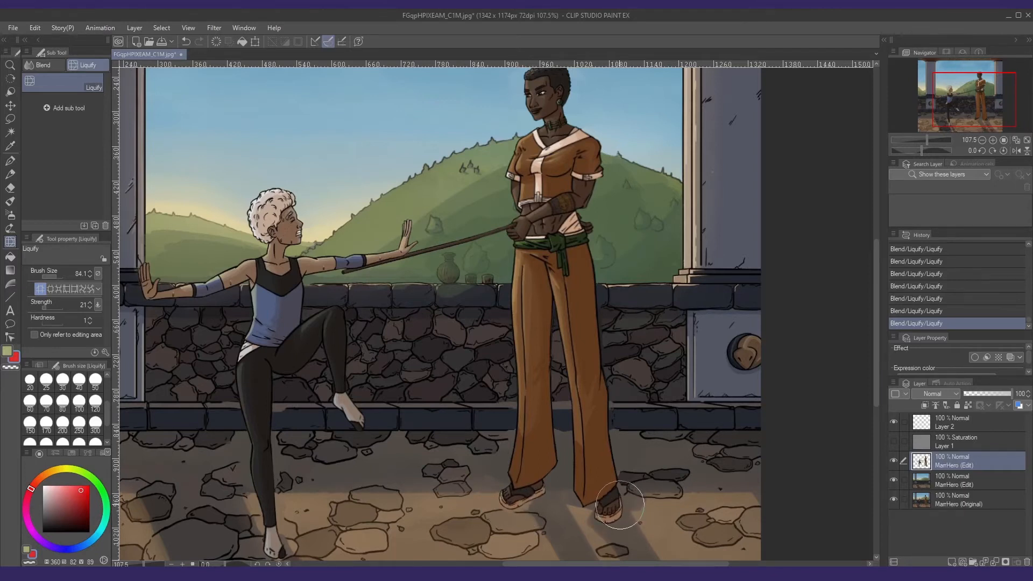
pyautogui.press('space')
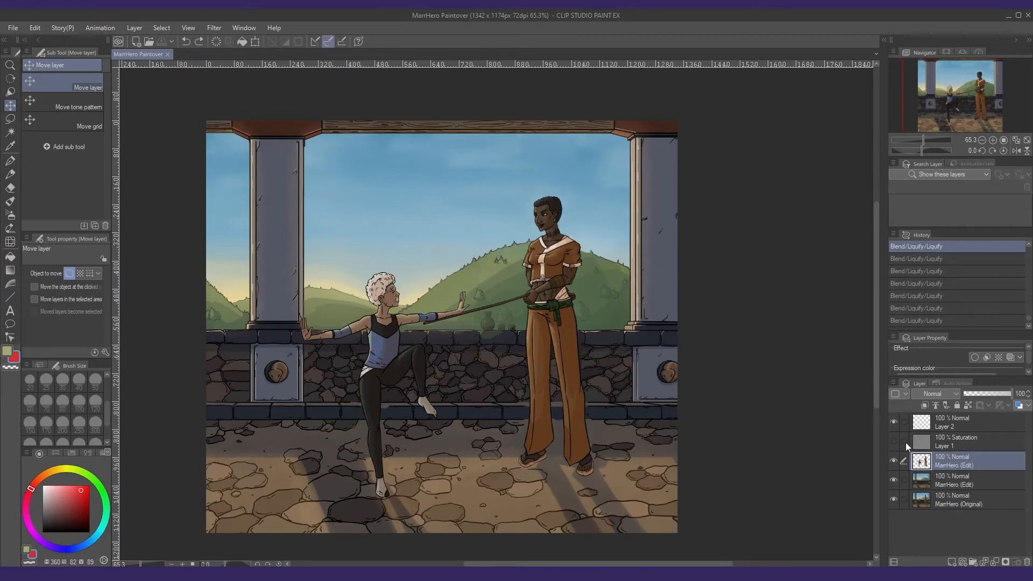
# - Move the edited figures layer to the right so the fighter's rear hand clears the nearby column
pyautogui.hotkey('shift', 'Right')
pyautogui.hotkey('shift', 'Right')
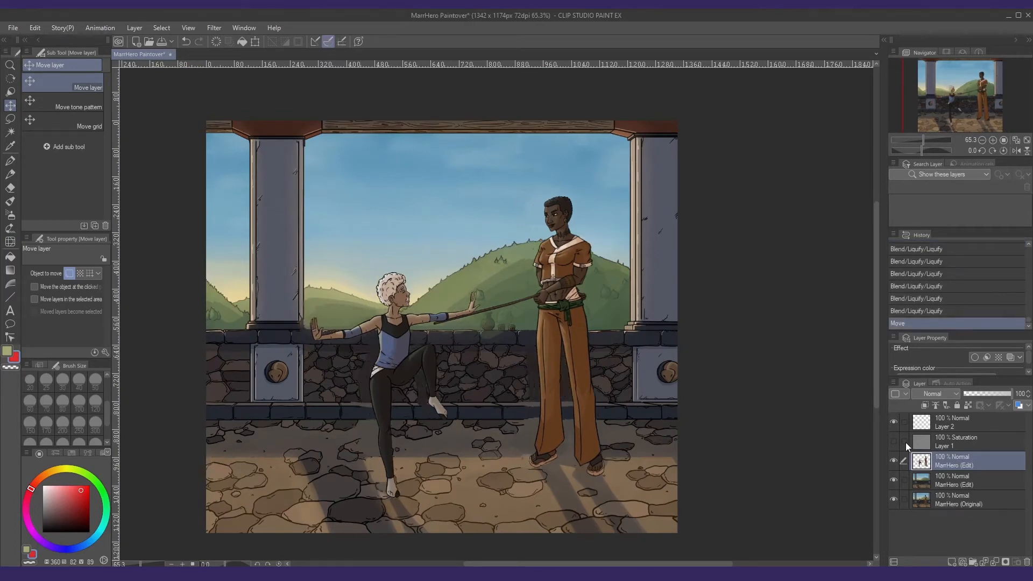
pyautogui.hotkey('shift', 'Right')
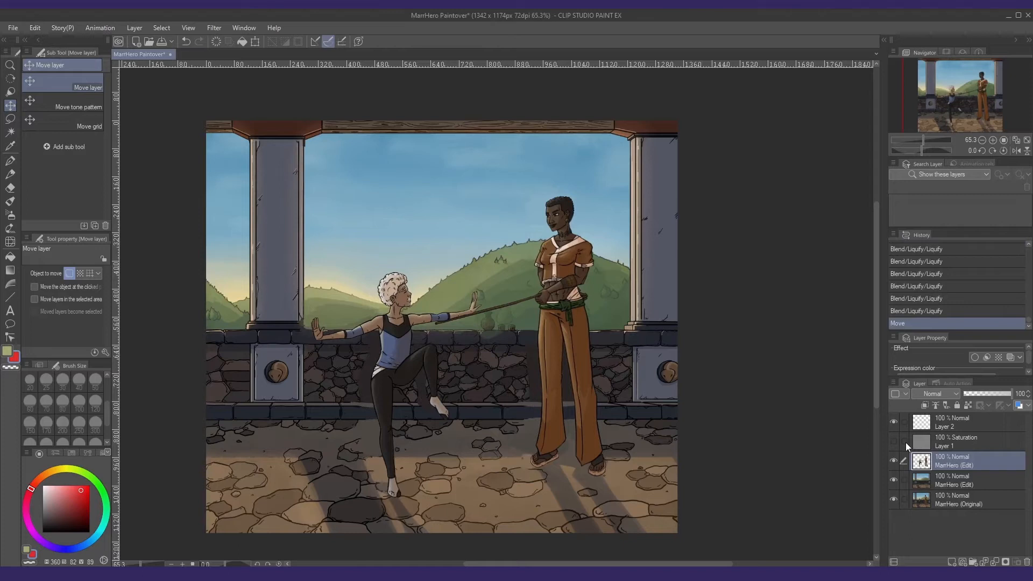
# - On the edited background layer, retouch the area beside the column base near the fighter's rear hand with sampled colours using Blocking Gouache
pyautogui.click(947, 473)
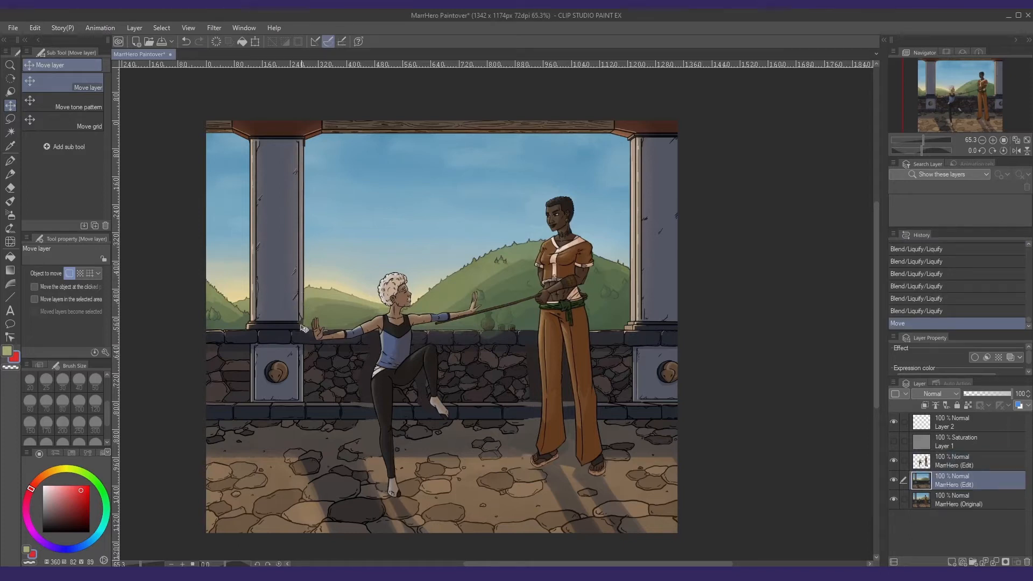
pyautogui.press('b')
pyautogui.scroll(5, 314, 323)
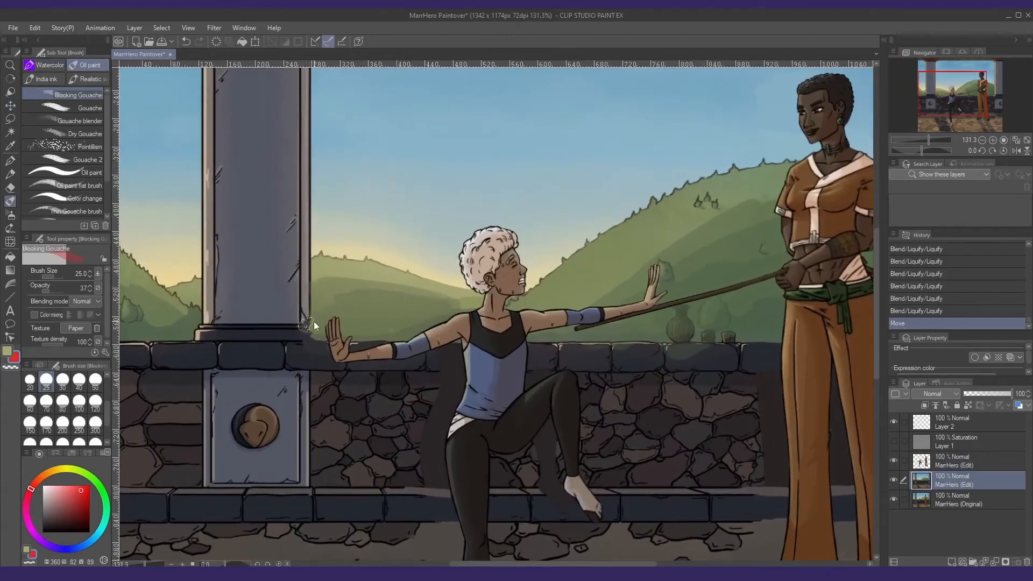
pyautogui.keyDown('alt'); pyautogui.click(306, 310); pyautogui.keyUp('alt')
pyautogui.moveTo(305, 315); pyautogui.dragTo(309, 339)
pyautogui.keyDown('alt'); pyautogui.click(300, 331); pyautogui.keyUp('alt')
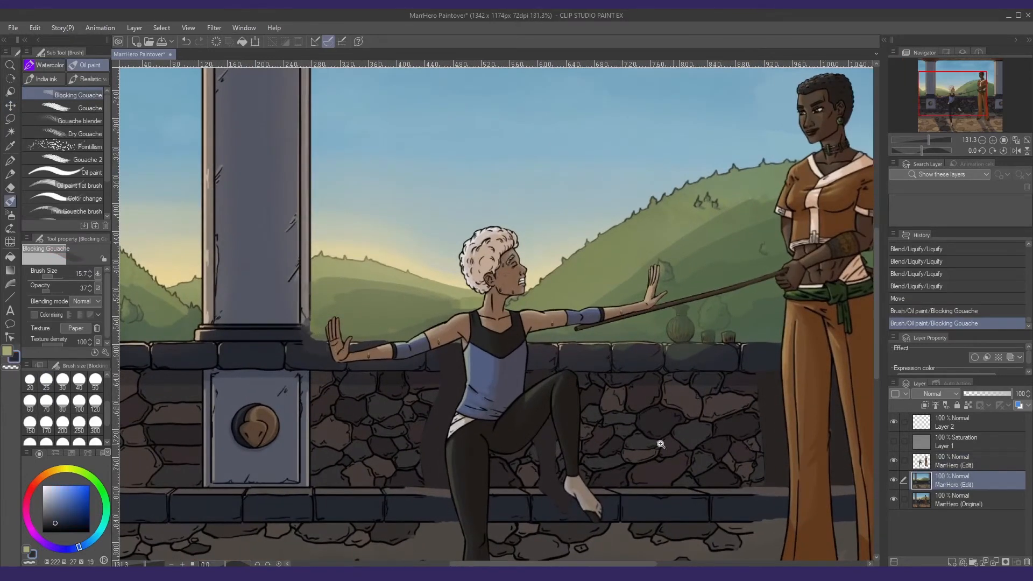
pyautogui.scroll(-6, 547, 426)
pyautogui.moveTo(550, 429); pyautogui.dragTo(514, 413)
pyautogui.scroll(3, 459, 396)
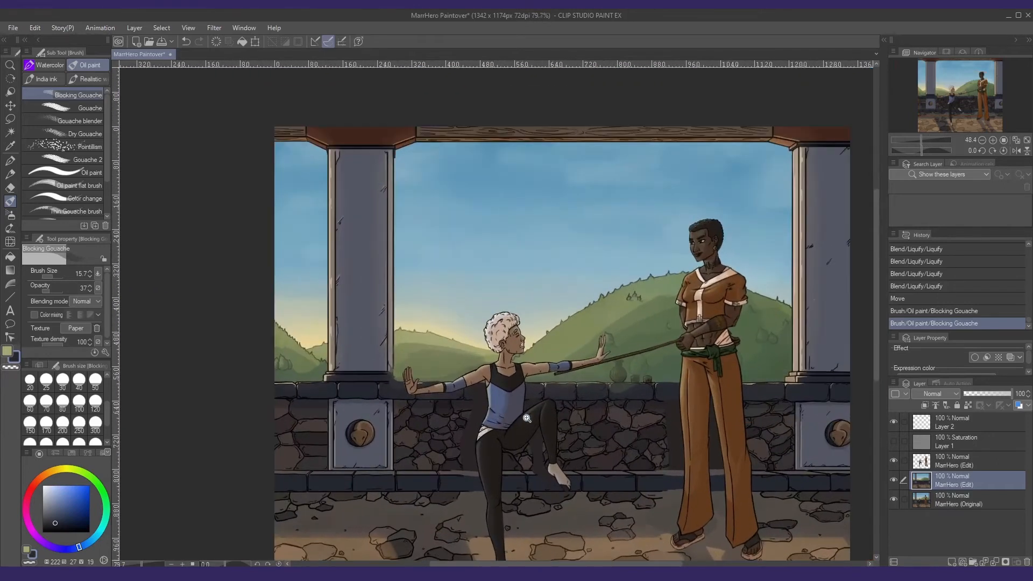
pyautogui.moveTo(731, 456); pyautogui.dragTo(687, 425)
pyautogui.click(894, 477)
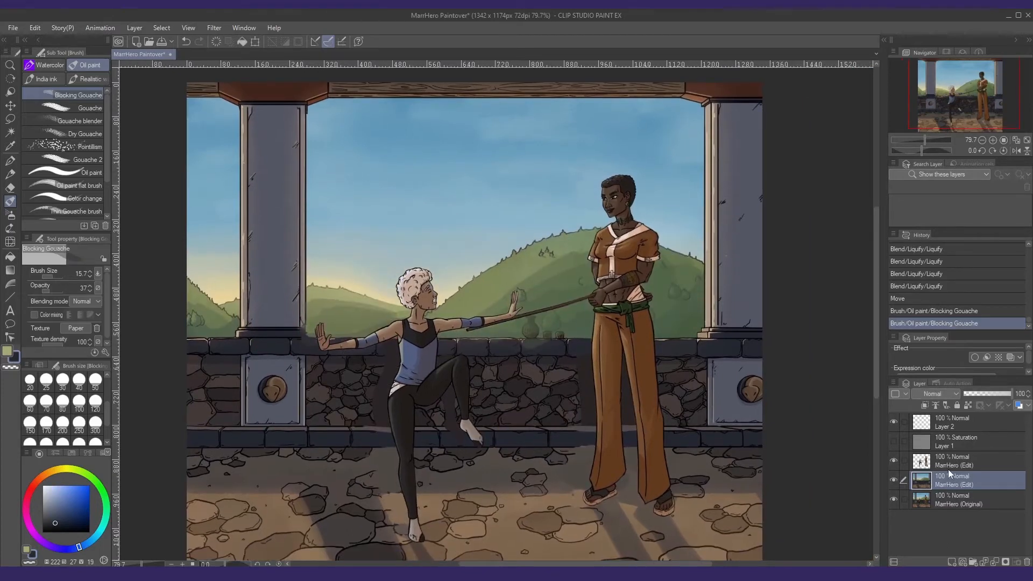
# - Nudge the edited figures layer slightly further to the right
pyautogui.click(948, 460)
pyautogui.press('k')
pyautogui.press('Right')
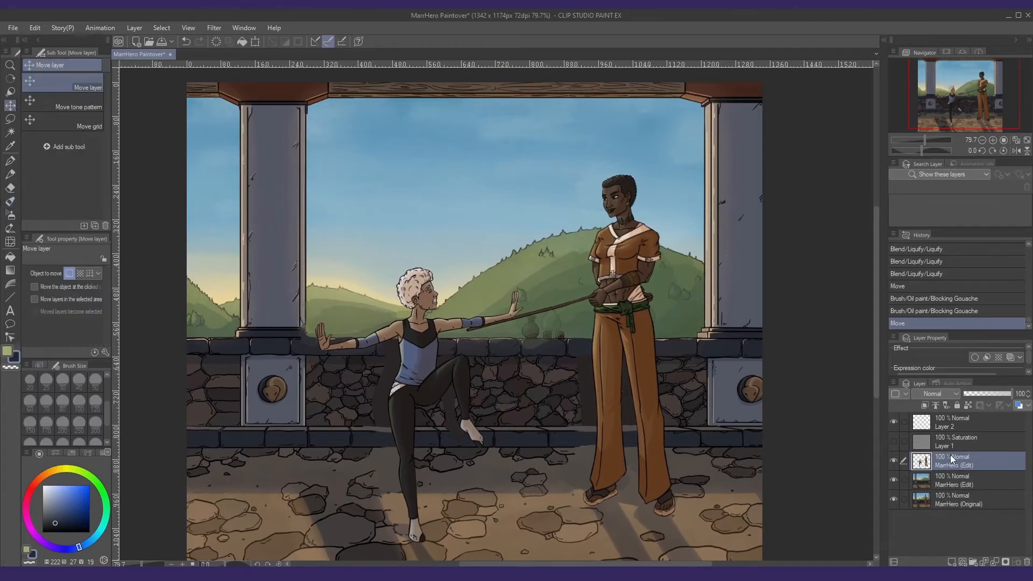
pyautogui.scroll(-2, 466, 286)
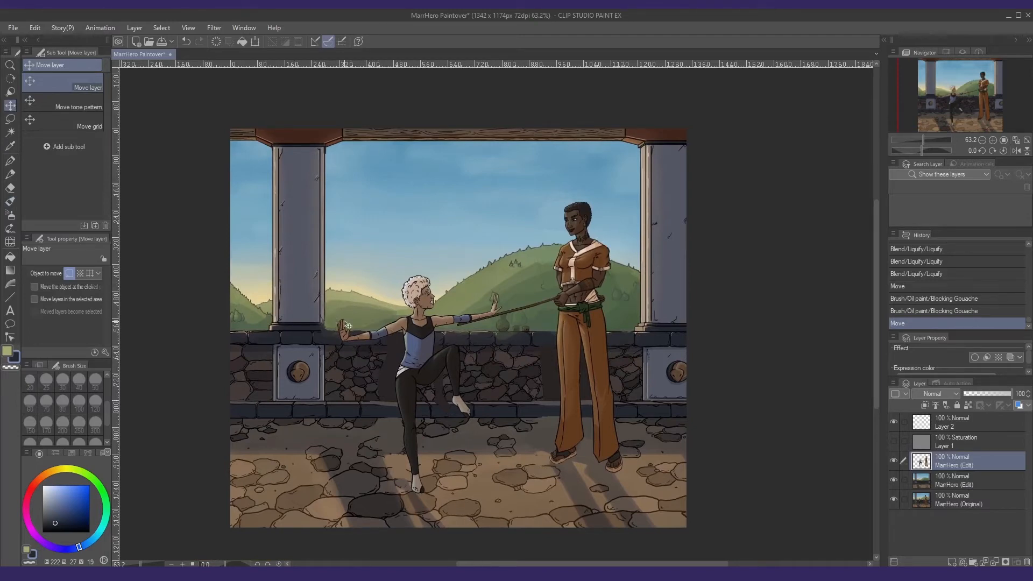
# - Add a raster layer above the edited figures and paint both figures as solid dark blue silhouettes with the Mapping pen
pyautogui.click(894, 441)
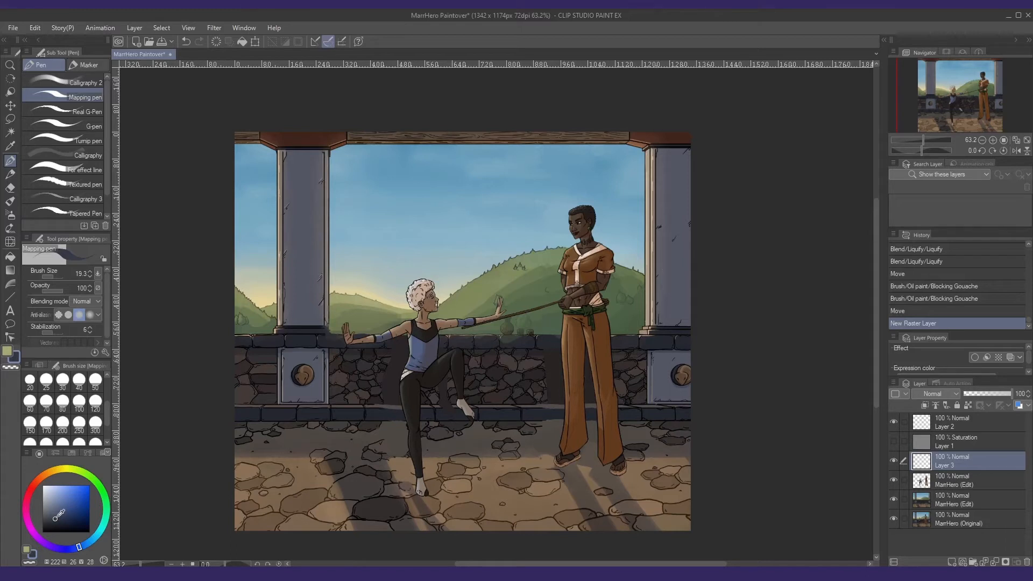
pyautogui.scroll(3, 414, 344)
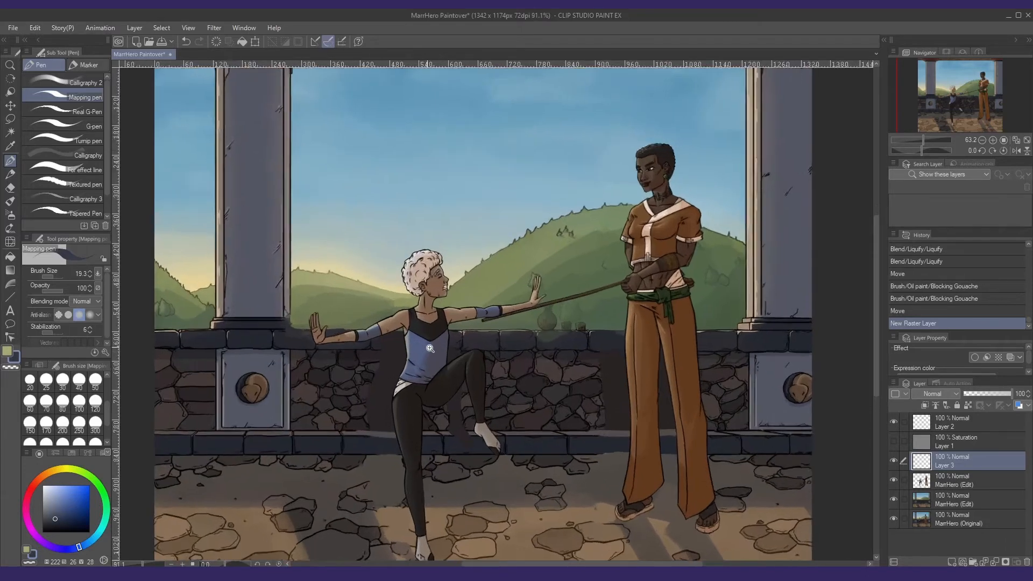
pyautogui.moveTo(424, 336)
pyautogui.mouseDown()
pyautogui.moveTo(352, 262)
pyautogui.moveTo(406, 299)
pyautogui.moveTo(429, 247)
pyautogui.moveTo(426, 320)
pyautogui.moveTo(402, 337)
pyautogui.moveTo(386, 332)
pyautogui.mouseUp()
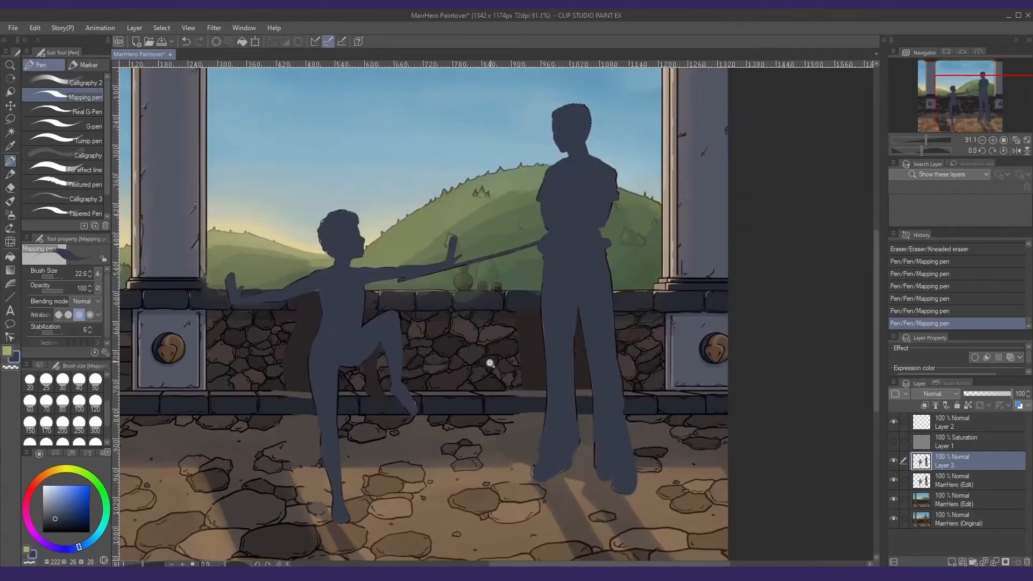
# - Set the silhouette layer's blending mode to Multiply and its opacity to 54%
pyautogui.scroll(-2, 506, 322)
pyautogui.click(924, 394)
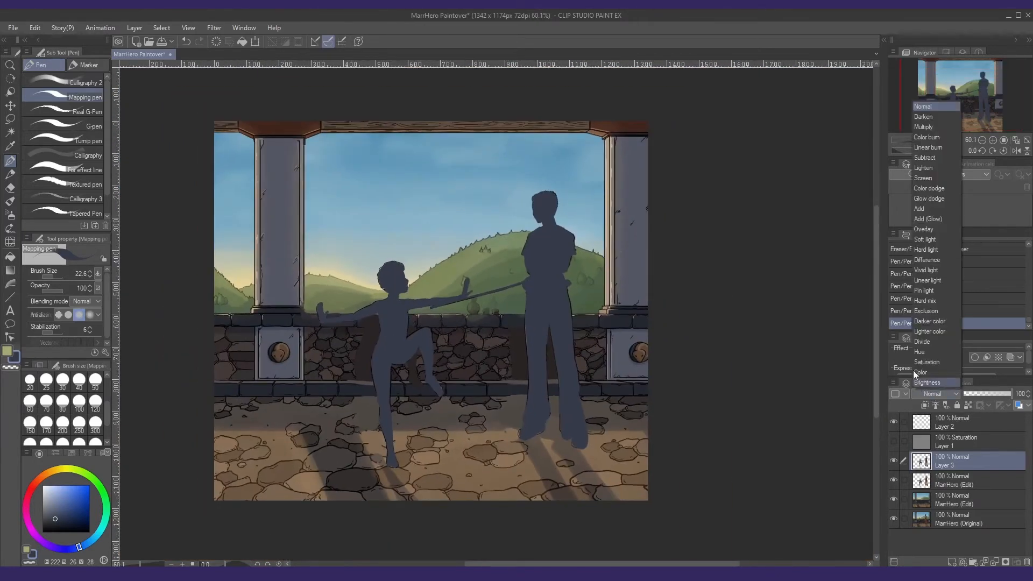
pyautogui.click(921, 127)
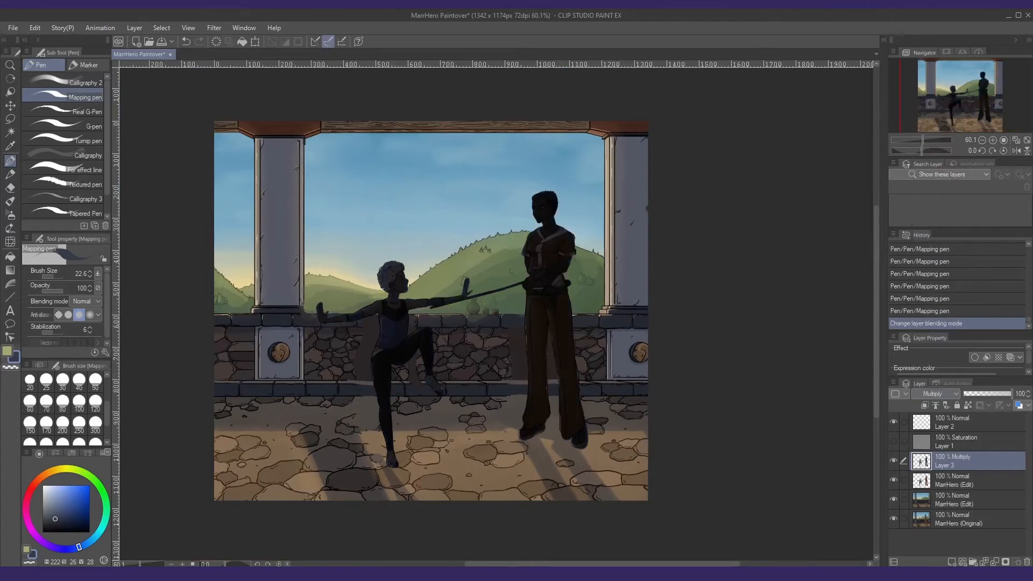
pyautogui.click(980, 394)
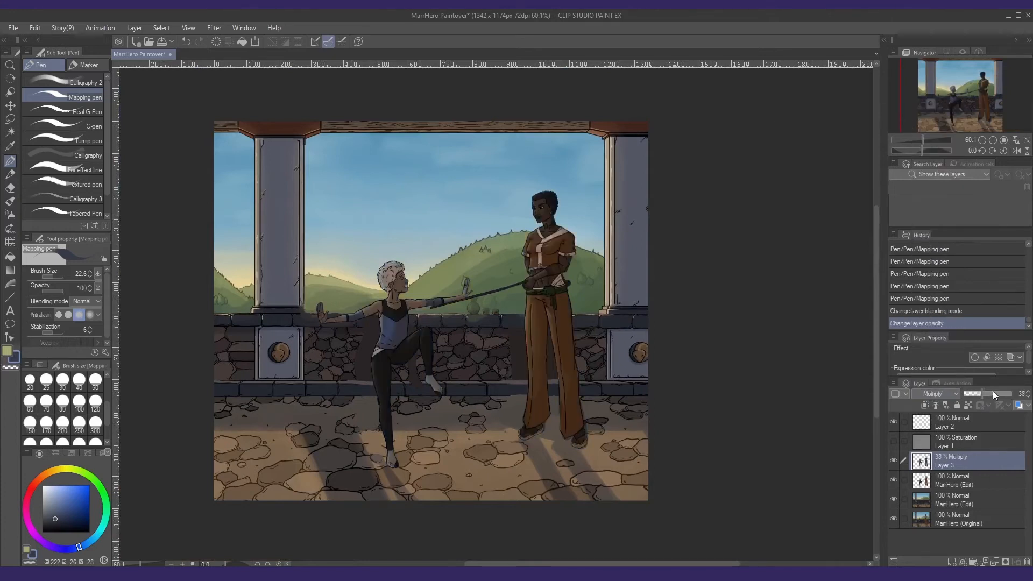
pyautogui.click(988, 393)
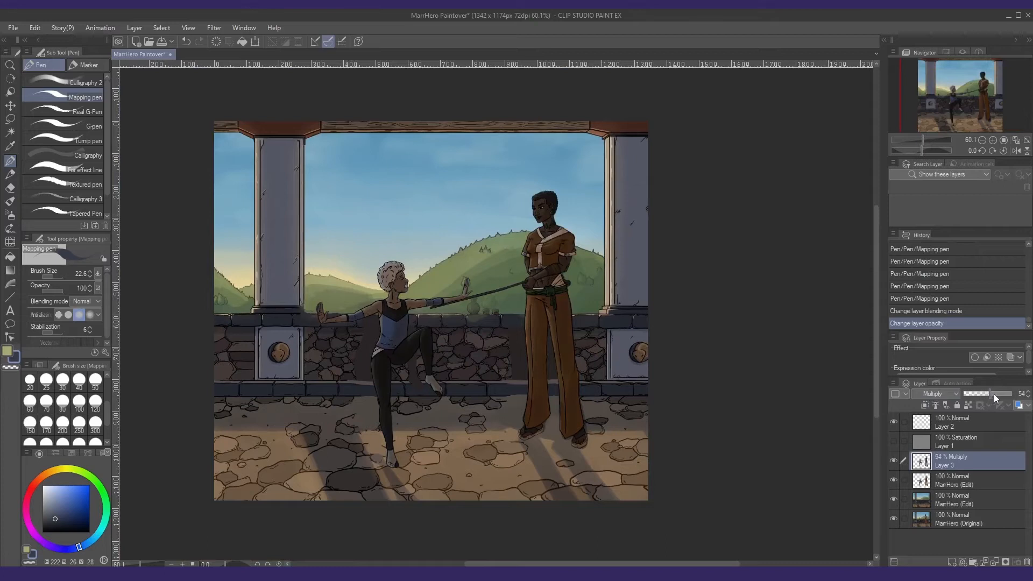
pyautogui.moveTo(993, 393); pyautogui.dragTo(987, 395)
# - Add a layer mask to the silhouette shadow layer and erase the shadow from the back of the fighter's hair with the Hard eraser
pyautogui.click(1006, 561)
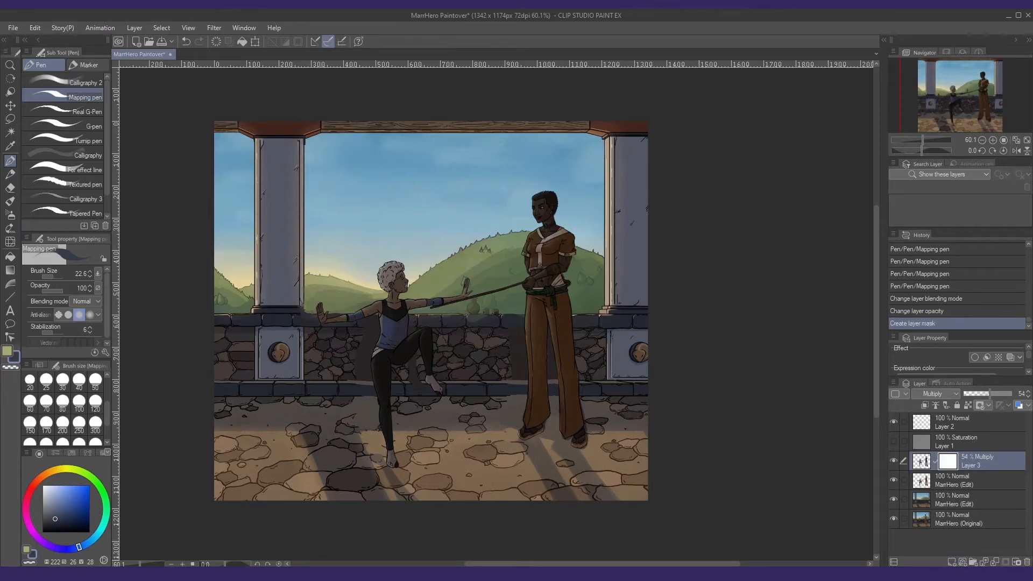
pyautogui.press('e')
pyautogui.click(51, 83)
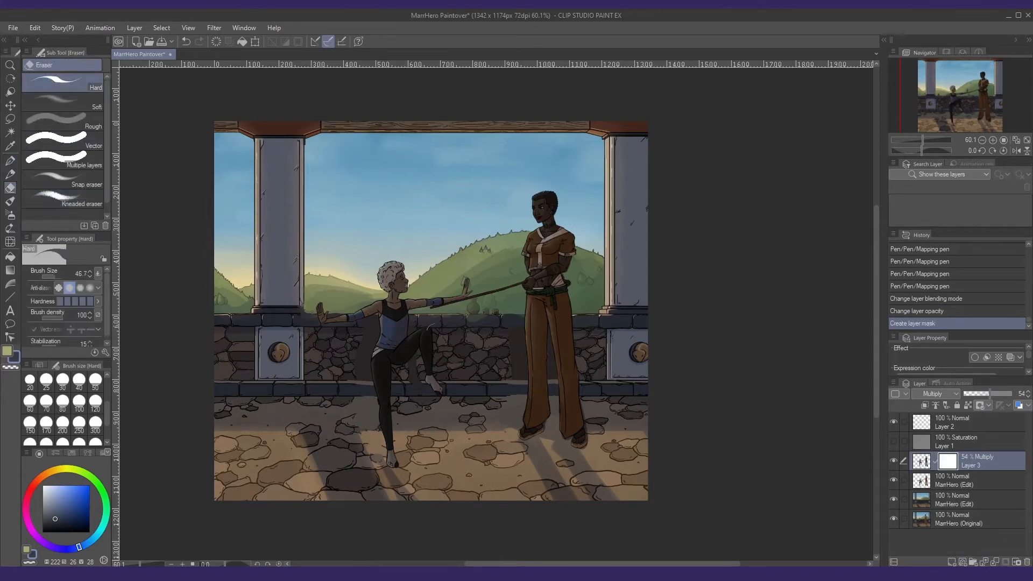
pyautogui.scroll(5, 385, 320)
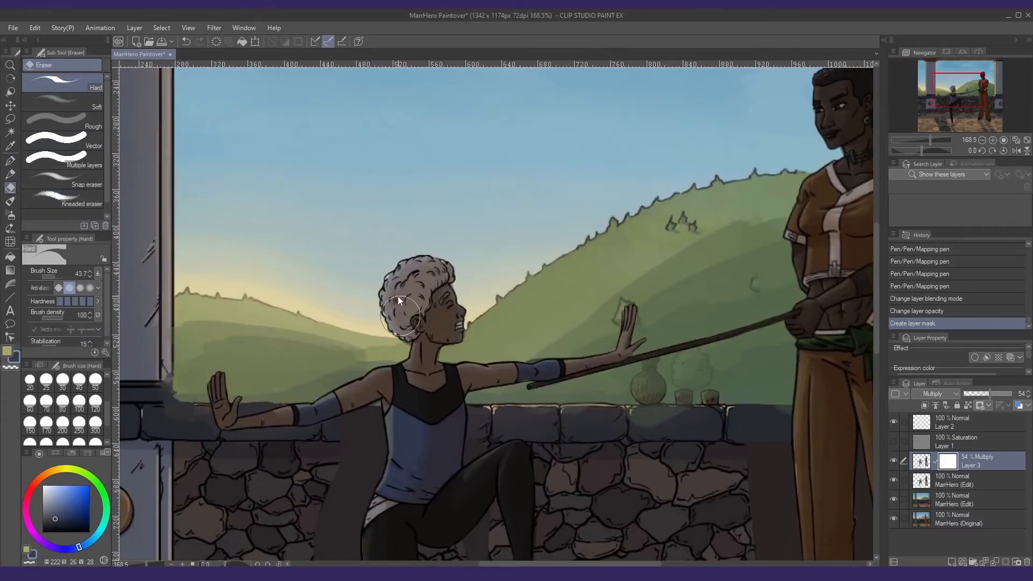
pyautogui.moveTo(398, 295); pyautogui.dragTo(398, 305)
pyautogui.moveTo(437, 255)
pyautogui.mouseDown()
pyautogui.moveTo(404, 260)
pyautogui.moveTo(383, 282)
pyautogui.moveTo(380, 317)
pyautogui.moveTo(400, 347)
pyautogui.mouseUp()
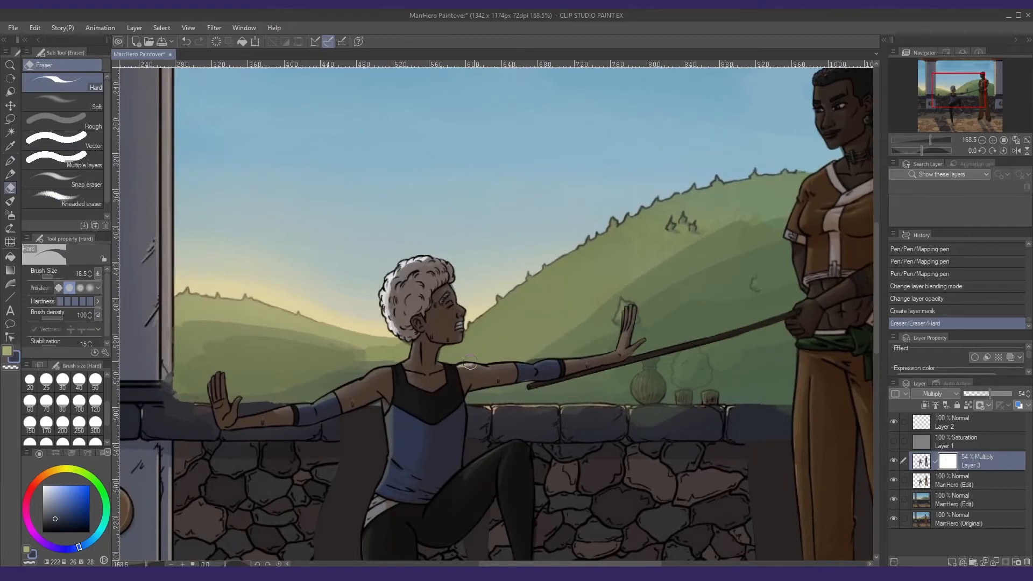
# - Erase thin highlights from the masked shadow along the fighter's shoulders, arms and face with the Hard eraser at size 16.5
pyautogui.moveTo(470, 362); pyautogui.dragTo(543, 363)
pyautogui.moveTo(560, 360); pyautogui.dragTo(621, 347)
pyautogui.moveTo(349, 398)
pyautogui.mouseDown()
pyautogui.moveTo(452, 349)
pyautogui.moveTo(420, 351)
pyautogui.mouseUp()
pyautogui.moveTo(435, 344); pyautogui.dragTo(498, 318)
pyautogui.moveTo(484, 366); pyautogui.dragTo(457, 283)
pyautogui.moveTo(460, 281)
pyautogui.mouseDown()
pyautogui.moveTo(464, 321)
pyautogui.moveTo(468, 155)
pyautogui.moveTo(459, 342)
pyautogui.mouseUp()
# - Erase more sunlit edges from the masked figure shadow, including the standing figure, and check the values in greyscale
pyautogui.moveTo(557, 105); pyautogui.dragTo(491, 225)
pyautogui.moveTo(484, 282); pyautogui.dragTo(515, 258)
pyautogui.moveTo(855, 86); pyautogui.dragTo(570, 276)
pyautogui.moveTo(533, 86); pyautogui.dragTo(519, 277)
pyautogui.moveTo(519, 277)
pyautogui.mouseDown()
pyautogui.moveTo(498, 219)
pyautogui.moveTo(522, 134)
pyautogui.mouseUp()
pyautogui.moveTo(452, 332); pyautogui.dragTo(574, 233)
pyautogui.moveTo(479, 257); pyautogui.dragTo(606, 226)
pyautogui.moveTo(620, 357)
pyautogui.mouseDown()
pyautogui.moveTo(476, 311)
pyautogui.moveTo(488, 155)
pyautogui.mouseUp()
pyautogui.moveTo(498, 234); pyautogui.dragTo(489, 360)
pyautogui.moveTo(570, 306); pyautogui.dragTo(505, 385)
pyautogui.moveTo(618, 417)
pyautogui.mouseDown()
pyautogui.moveTo(512, 325)
pyautogui.moveTo(497, 325)
pyautogui.mouseUp()
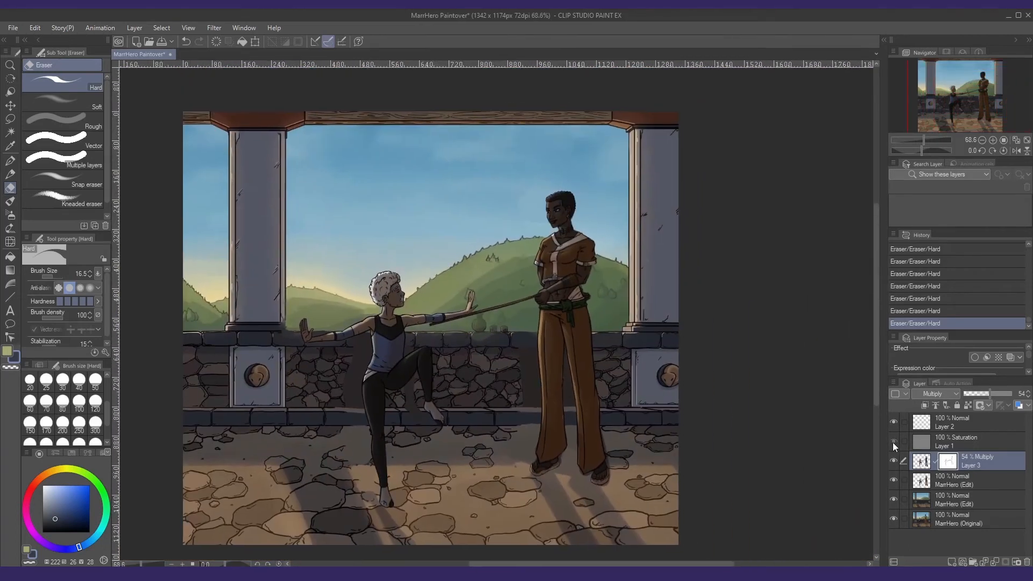
pyautogui.click(893, 441)
pyautogui.click(894, 442)
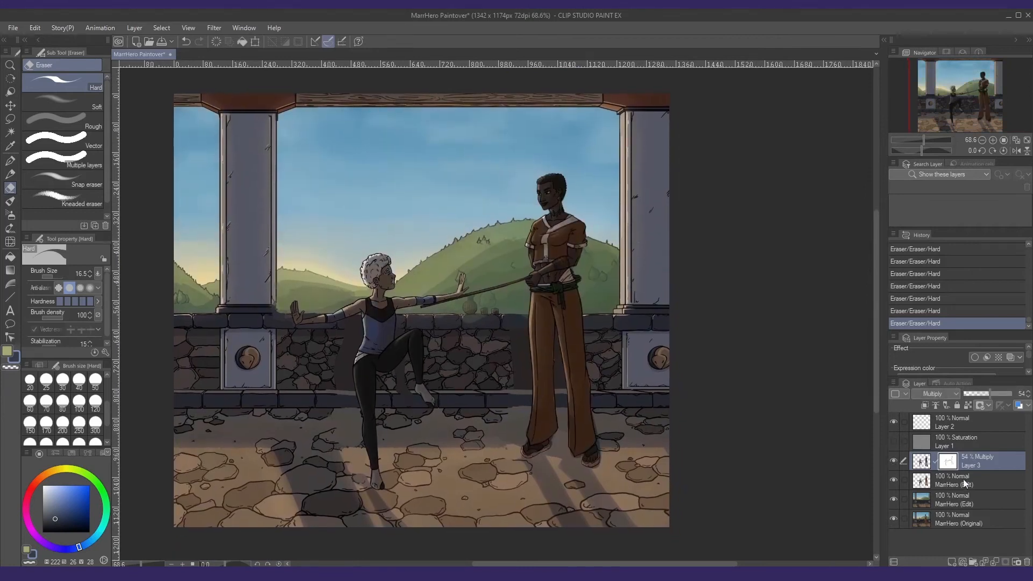
# - Add a raster layer and block in the columns, beam and wall in dark blue with Blocking Gouache at 100% opacity
pyautogui.click(951, 562)
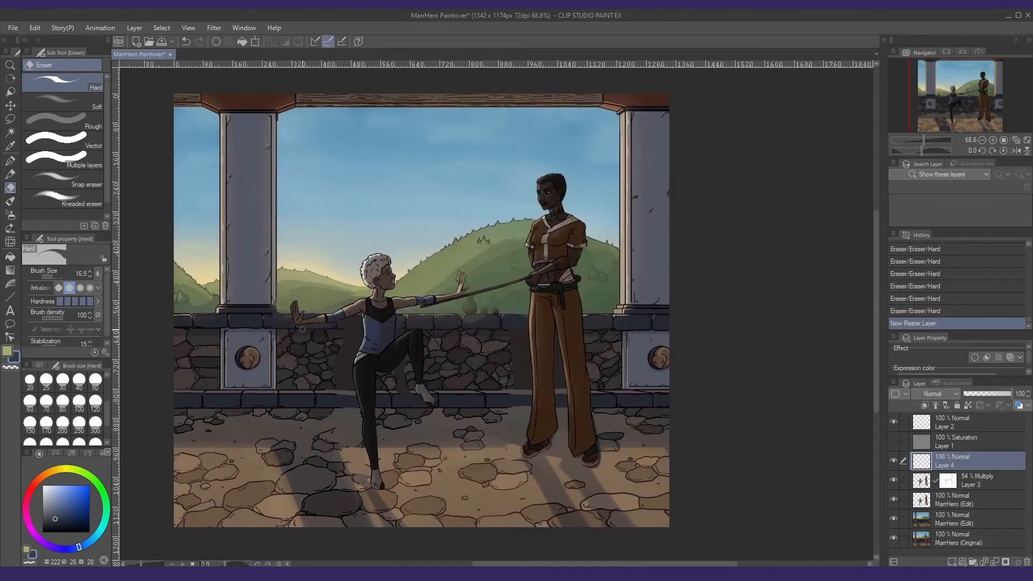
pyautogui.press('b')
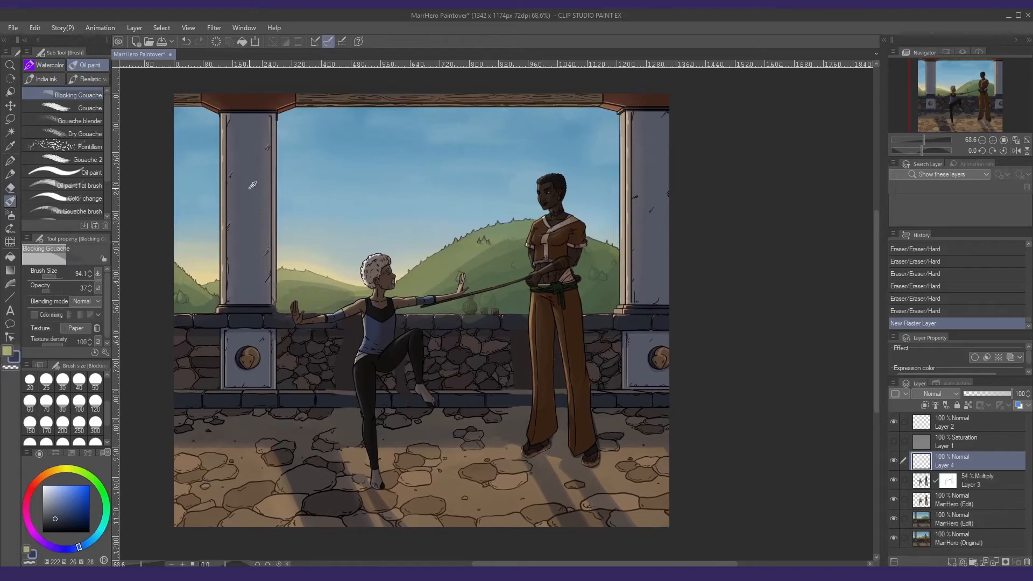
pyautogui.moveTo(244, 213); pyautogui.dragTo(253, 218)
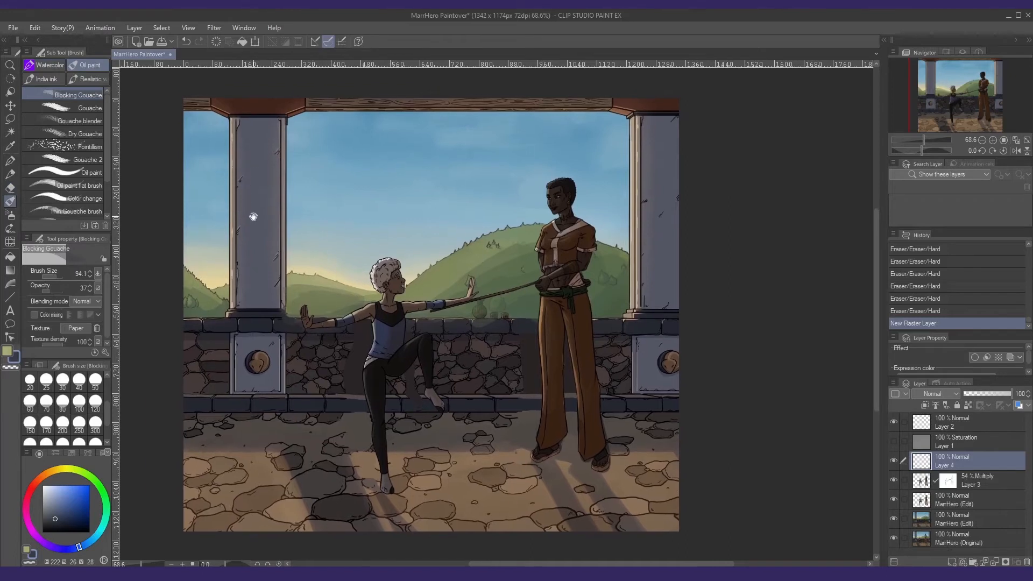
pyautogui.click(63, 291)
pyautogui.moveTo(215, 337)
pyautogui.mouseDown()
pyautogui.moveTo(177, 378)
pyautogui.moveTo(242, 415)
pyautogui.moveTo(165, 430)
pyautogui.moveTo(270, 439)
pyautogui.moveTo(293, 420)
pyautogui.moveTo(245, 322)
pyautogui.mouseUp()
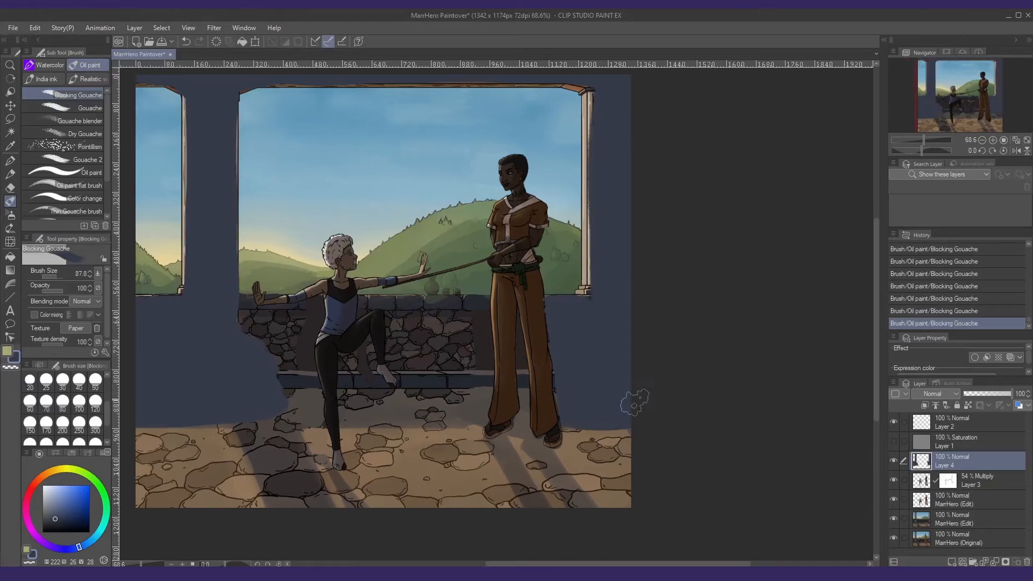
pyautogui.moveTo(576, 319); pyautogui.dragTo(607, 273)
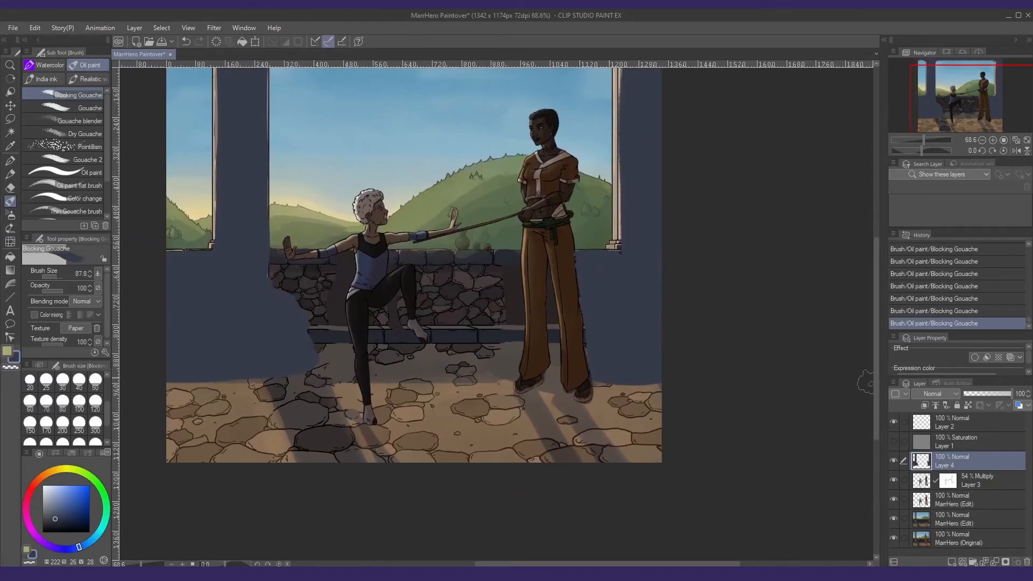
# - On the edited background layer, retouch the ground and cast shadow below the fighter's supporting foot with sampled colours at brush size 33.9
pyautogui.click(955, 517)
pyautogui.press('x')
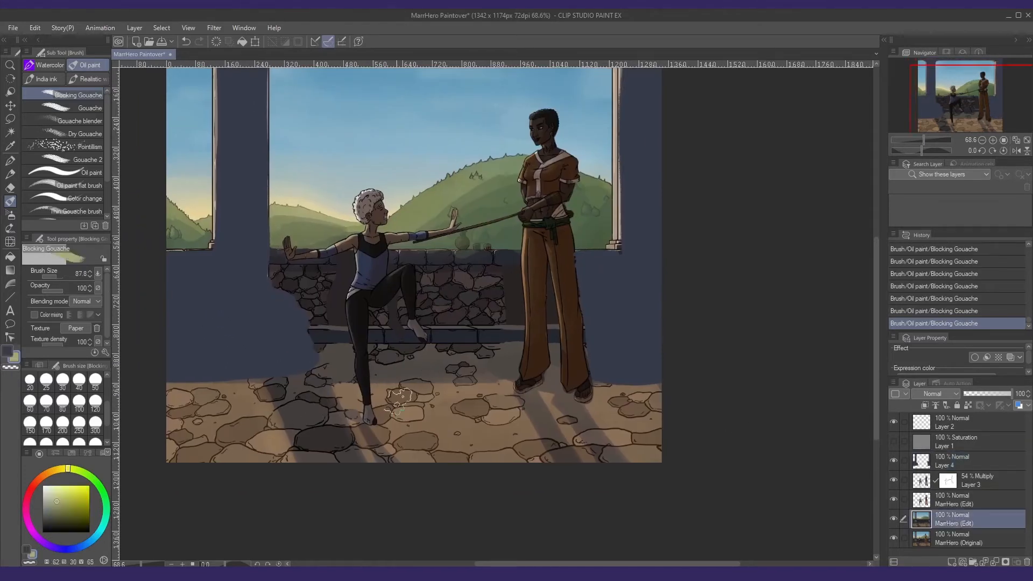
pyautogui.keyDown('ctrl'); pyautogui.keyDown('alt'); pyautogui.moveTo(373, 431); pyautogui.dragTo(356, 429); pyautogui.keyUp('alt'); pyautogui.keyUp('ctrl')
pyautogui.keyDown('alt'); pyautogui.click(352, 419); pyautogui.keyUp('alt')
pyautogui.keyDown('alt'); pyautogui.click(365, 435); pyautogui.keyUp('alt')
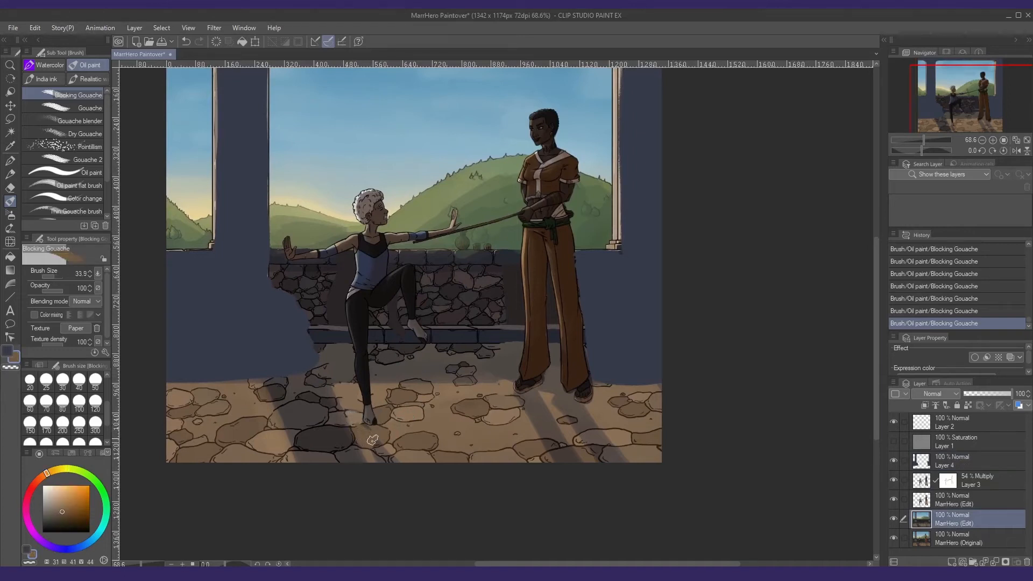
pyautogui.keyDown('alt'); pyautogui.click(376, 455); pyautogui.keyUp('alt')
pyautogui.moveTo(376, 452); pyautogui.dragTo(373, 463)
pyautogui.keyDown('alt'); pyautogui.click(382, 450); pyautogui.keyUp('alt')
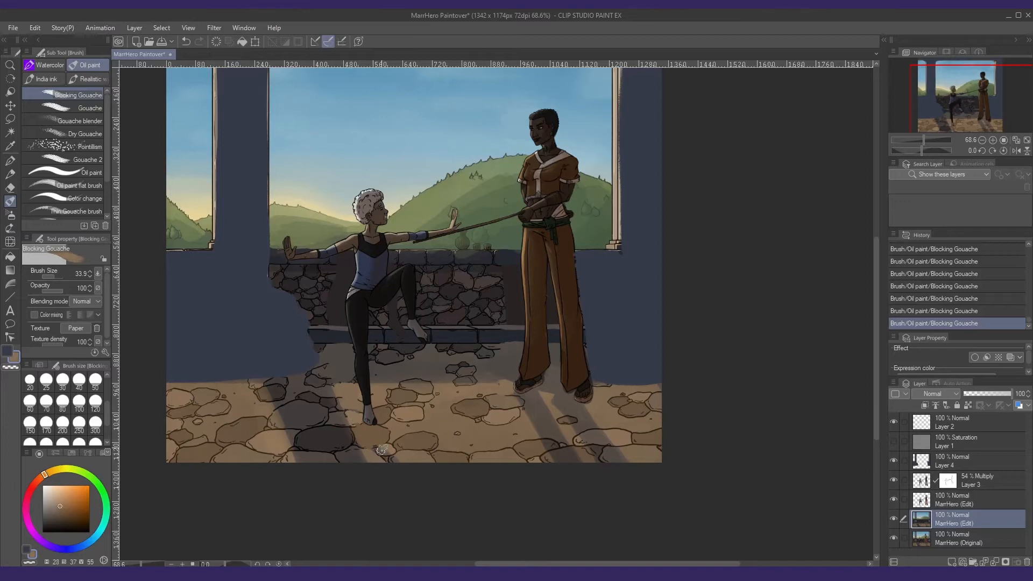
# - Repaint the cast shadows and paving below the standing figure's feet, then touch up the ground below the fighter's foot
pyautogui.moveTo(473, 410); pyautogui.dragTo(467, 411)
pyautogui.keyDown('alt'); pyautogui.click(554, 405); pyautogui.keyUp('alt')
pyautogui.moveTo(559, 409)
pyautogui.mouseDown()
pyautogui.moveTo(577, 423)
pyautogui.moveTo(585, 458)
pyautogui.moveTo(608, 459)
pyautogui.mouseUp()
pyautogui.keyDown('alt'); pyautogui.click(570, 424); pyautogui.keyUp('alt')
pyautogui.moveTo(582, 406); pyautogui.dragTo(613, 443)
pyautogui.moveTo(610, 449); pyautogui.dragTo(627, 461)
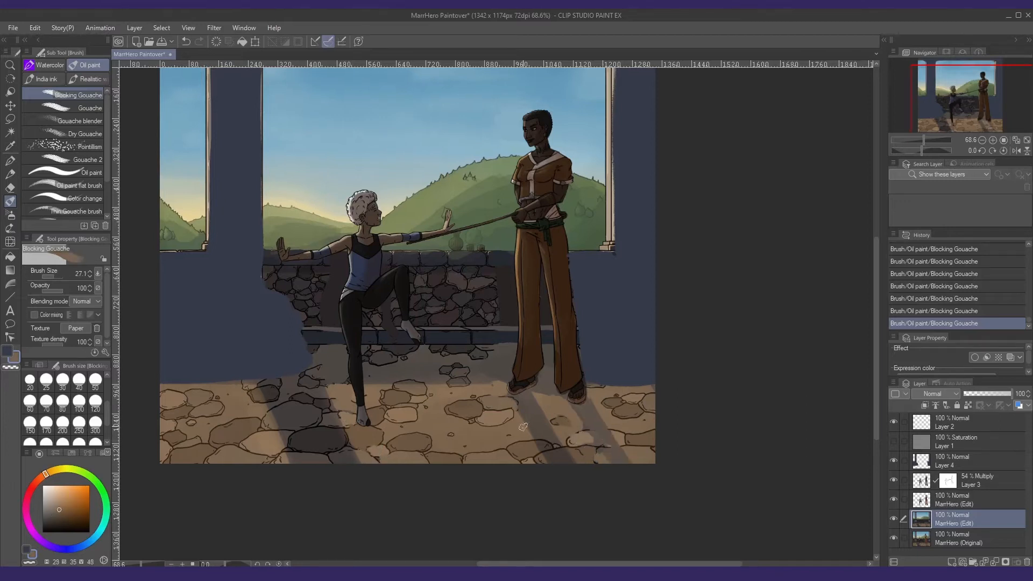
pyautogui.keyDown('alt'); pyautogui.click(532, 417); pyautogui.keyUp('alt')
pyautogui.moveTo(537, 397); pyautogui.dragTo(555, 434)
pyautogui.press('[')
pyautogui.moveTo(364, 430); pyautogui.dragTo(376, 450)
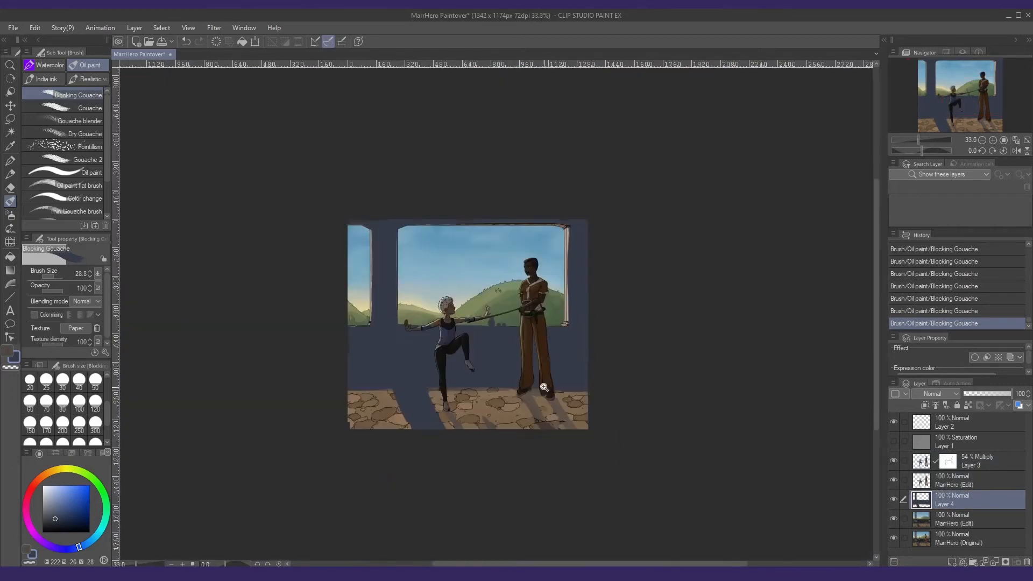
# - Toggle the figure and background shadow layers in greyscale to compare the illustration's values with and without them
pyautogui.scroll(2, 435, 284)
pyautogui.click(894, 441)
pyautogui.click(976, 461)
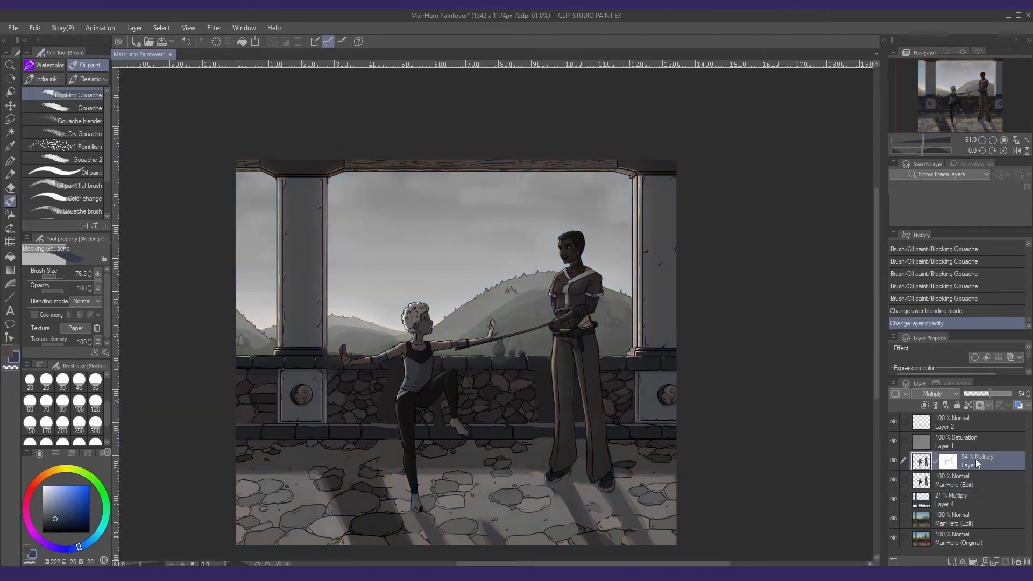
pyautogui.click(893, 460)
pyautogui.click(894, 498)
pyautogui.click(894, 499)
pyautogui.click(893, 461)
pyautogui.click(893, 461)
pyautogui.click(894, 498)
pyautogui.click(895, 499)
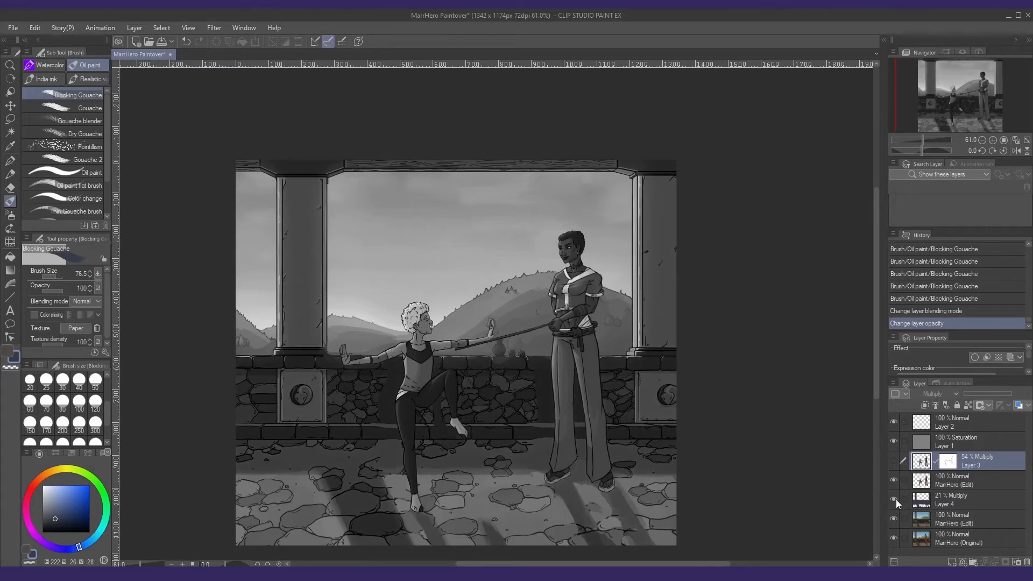
pyautogui.click(893, 499)
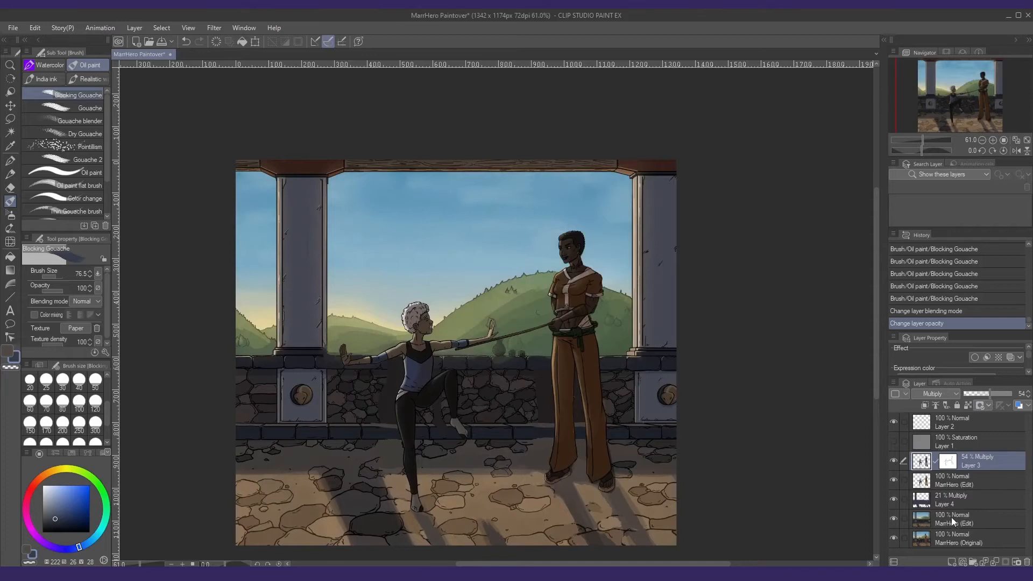
# - Add a raster layer above the edited background and block sampled sky blue over the far-left hills, erasing the overlap on the column
pyautogui.click(951, 517)
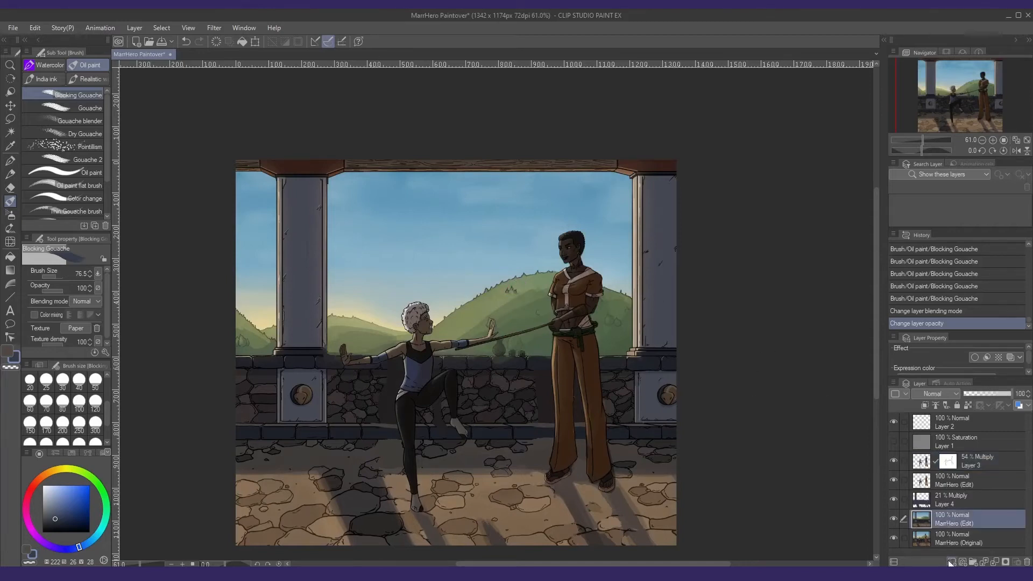
pyautogui.click(951, 562)
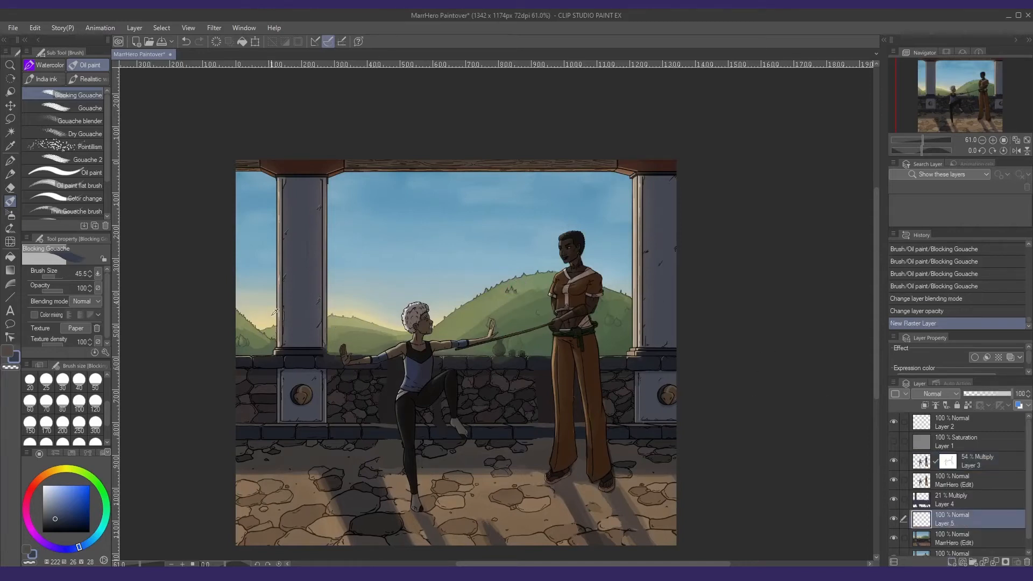
pyautogui.press('c')
pyautogui.press('i')
pyautogui.click(57, 83)
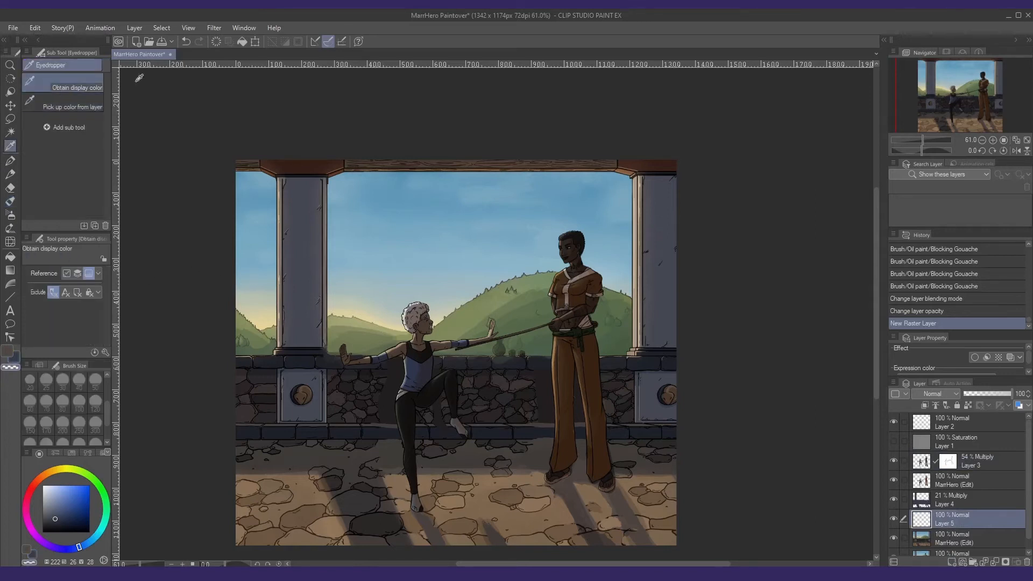
pyautogui.press('b')
pyautogui.press('x')
pyautogui.scroll(3, 244, 306)
pyautogui.keyDown('alt'); pyautogui.click(248, 259); pyautogui.keyUp('alt')
pyautogui.moveTo(252, 345); pyautogui.dragTo(245, 376)
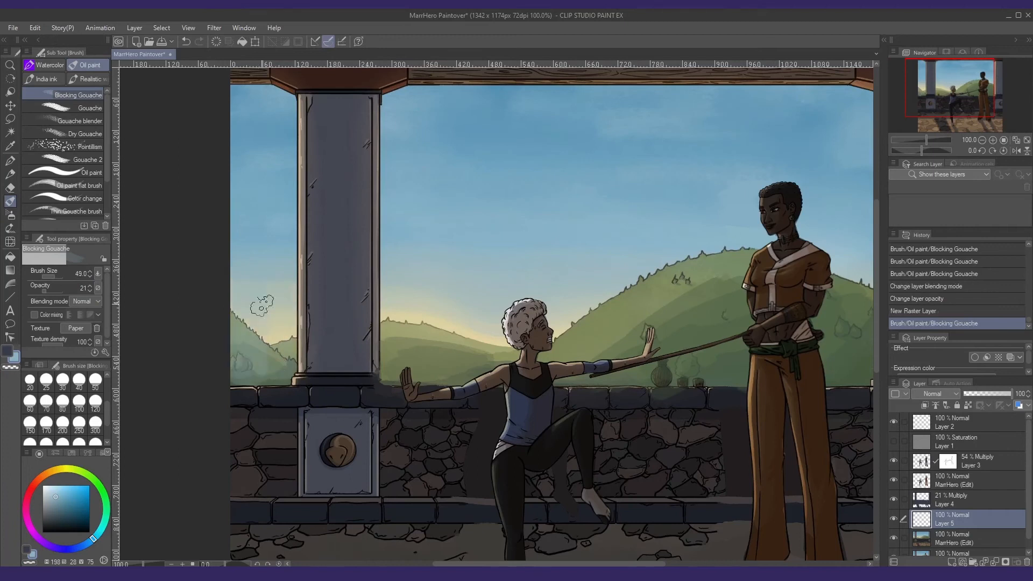
pyautogui.moveTo(263, 307)
pyautogui.mouseDown()
pyautogui.moveTo(259, 364)
pyautogui.moveTo(284, 373)
pyautogui.moveTo(291, 309)
pyautogui.mouseUp()
pyautogui.press('e')
pyautogui.moveTo(293, 345); pyautogui.dragTo(291, 377)
pyautogui.moveTo(280, 377)
pyautogui.mouseDown()
pyautogui.moveTo(265, 372)
pyautogui.moveTo(286, 281)
pyautogui.moveTo(187, 280)
pyautogui.mouseUp()
# - Paint the sky blue over the hills between the left column and the fighter, then erase the excess around the jar and stick
pyautogui.press('b')
pyautogui.moveTo(293, 285)
pyautogui.mouseDown()
pyautogui.moveTo(337, 356)
pyautogui.moveTo(312, 285)
pyautogui.mouseUp()
pyautogui.moveTo(309, 285)
pyautogui.mouseDown()
pyautogui.moveTo(282, 294)
pyautogui.moveTo(538, 318)
pyautogui.mouseUp()
pyautogui.moveTo(441, 379); pyautogui.dragTo(603, 375)
pyautogui.press('e')
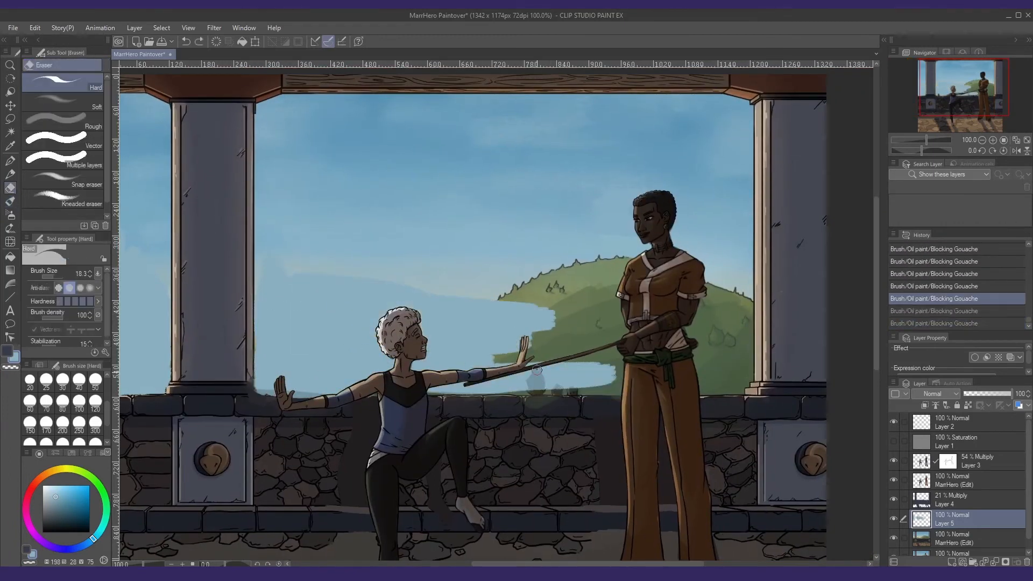
pyautogui.moveTo(536, 372); pyautogui.dragTo(536, 387)
pyautogui.moveTo(530, 366); pyautogui.dragTo(514, 366)
# - Cover the large hill on both sides of the standing figure with the same sky blue at 100% brush opacity
pyautogui.press('b')
pyautogui.moveTo(603, 352); pyautogui.dragTo(505, 270)
pyautogui.moveTo(591, 269); pyautogui.dragTo(624, 274)
pyautogui.moveTo(597, 363)
pyautogui.mouseDown()
pyautogui.moveTo(589, 385)
pyautogui.moveTo(616, 389)
pyautogui.mouseUp()
pyautogui.moveTo(716, 285)
pyautogui.mouseDown()
pyautogui.moveTo(608, 303)
pyautogui.moveTo(603, 393)
pyautogui.mouseUp()
pyautogui.moveTo(624, 303)
pyautogui.mouseDown()
pyautogui.moveTo(632, 383)
pyautogui.moveTo(610, 400)
pyautogui.mouseUp()
pyautogui.scroll(-3, 635, 403)
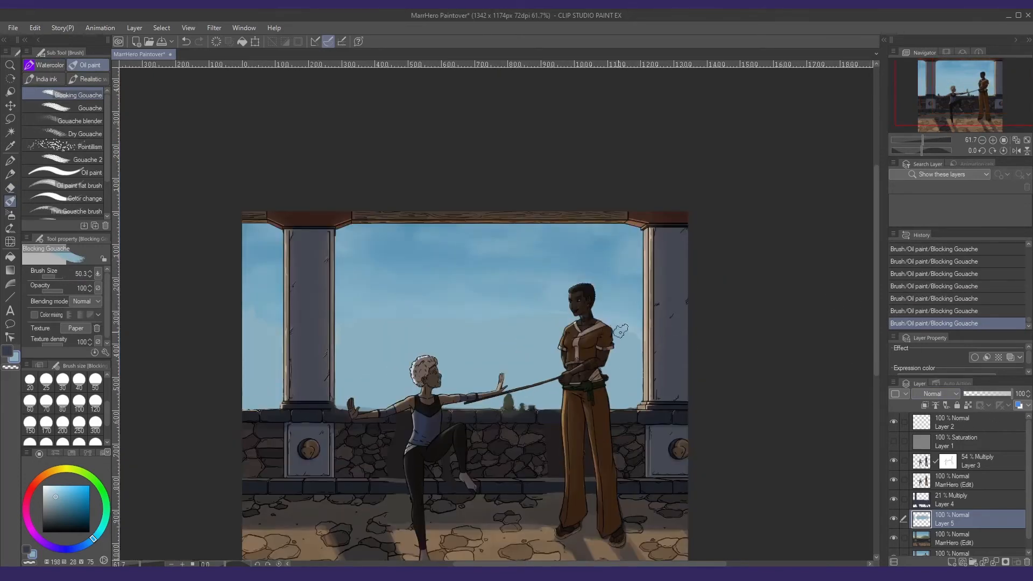
# - Lower the sky-blue layer's opacity to 29% to turn it into atmospheric haze over the hills
pyautogui.click(975, 394)
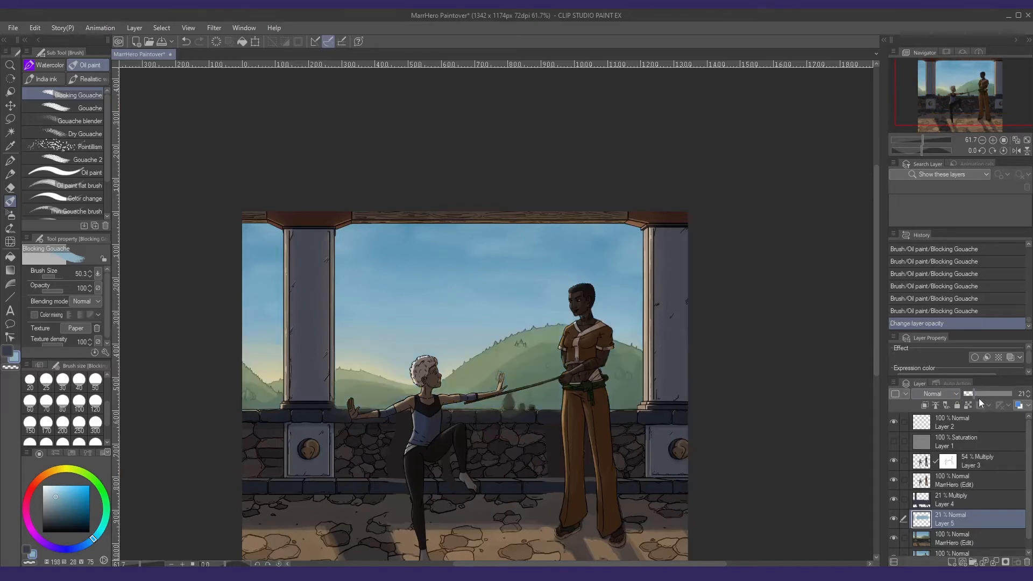
pyautogui.moveTo(979, 395); pyautogui.dragTo(988, 395)
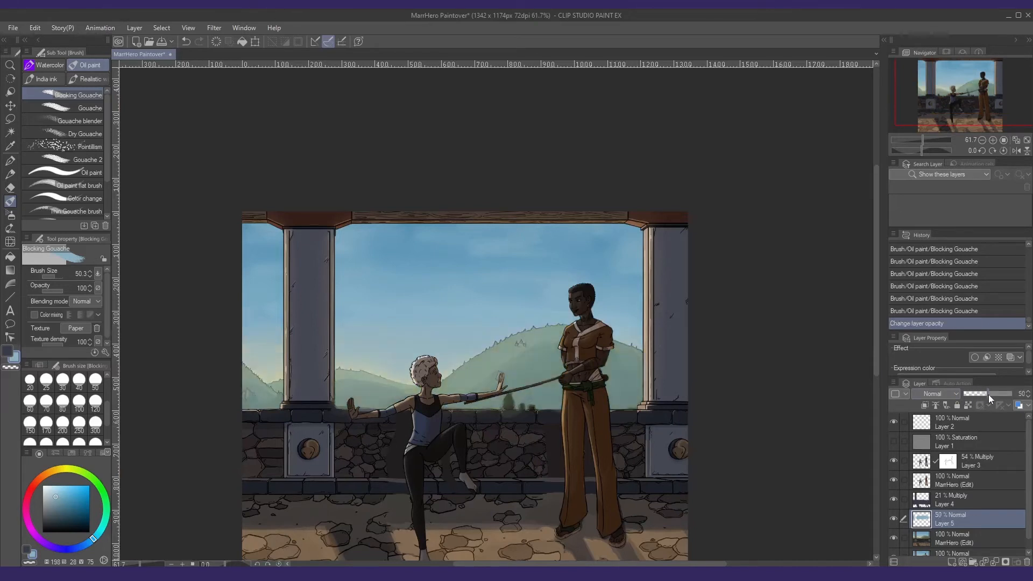
pyautogui.click(978, 396)
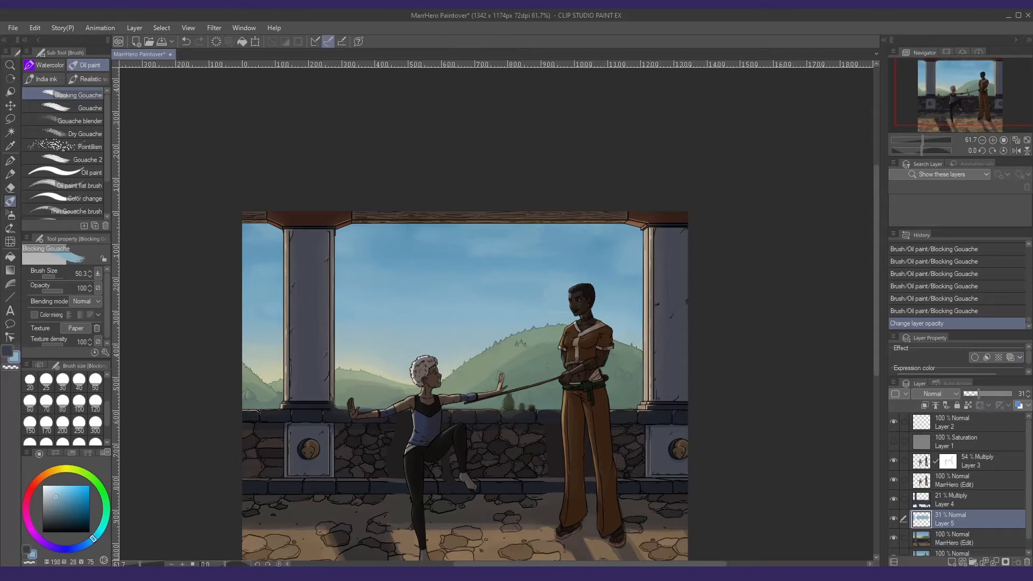
pyautogui.moveTo(450, 412); pyautogui.dragTo(481, 315)
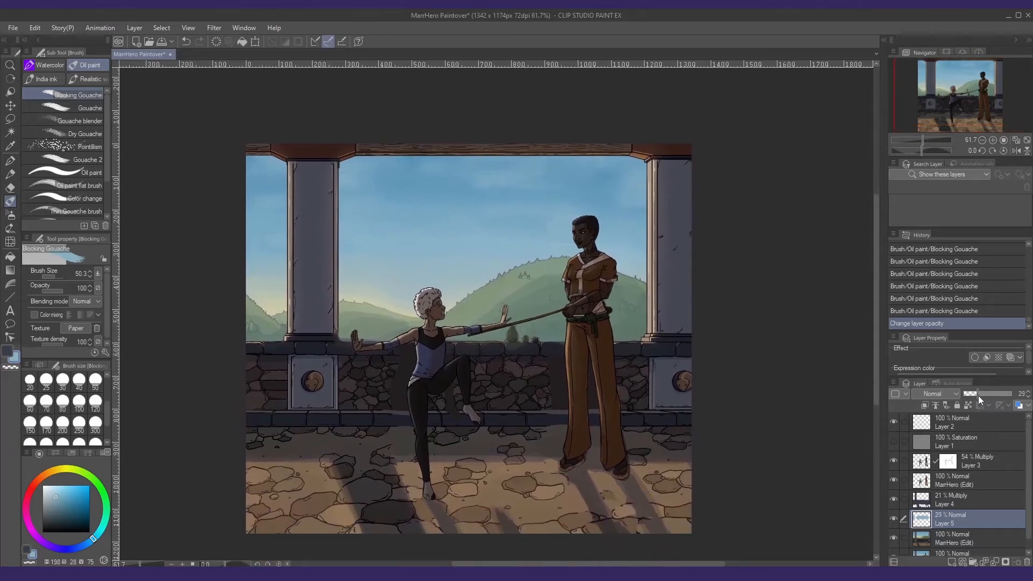
pyautogui.moveTo(581, 294); pyautogui.dragTo(575, 311)
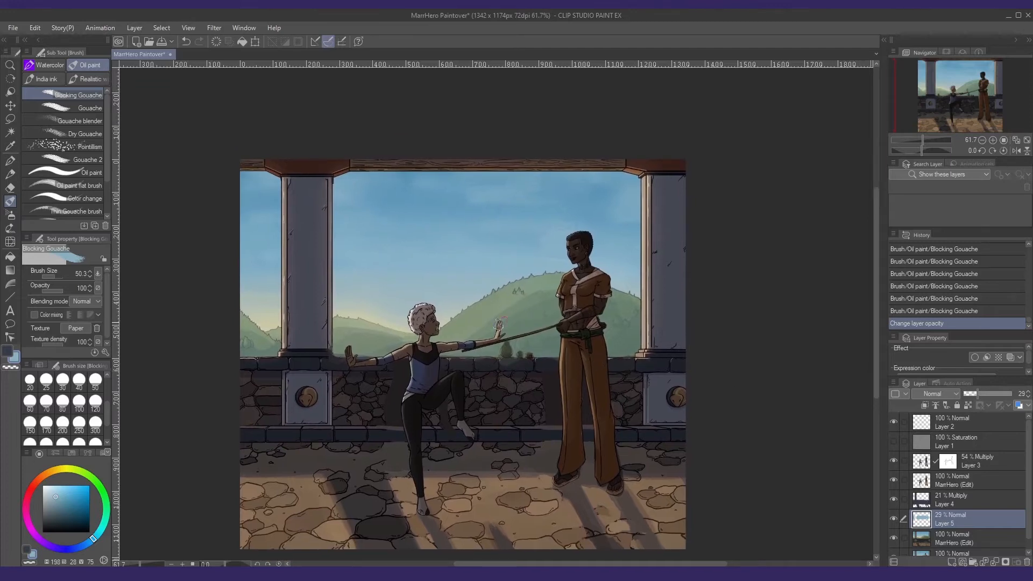
# - Add a raster layer above the haze and paint over the left hills' ridge outlines with sampled greens using Blocking Gouache
pyautogui.click(962, 560)
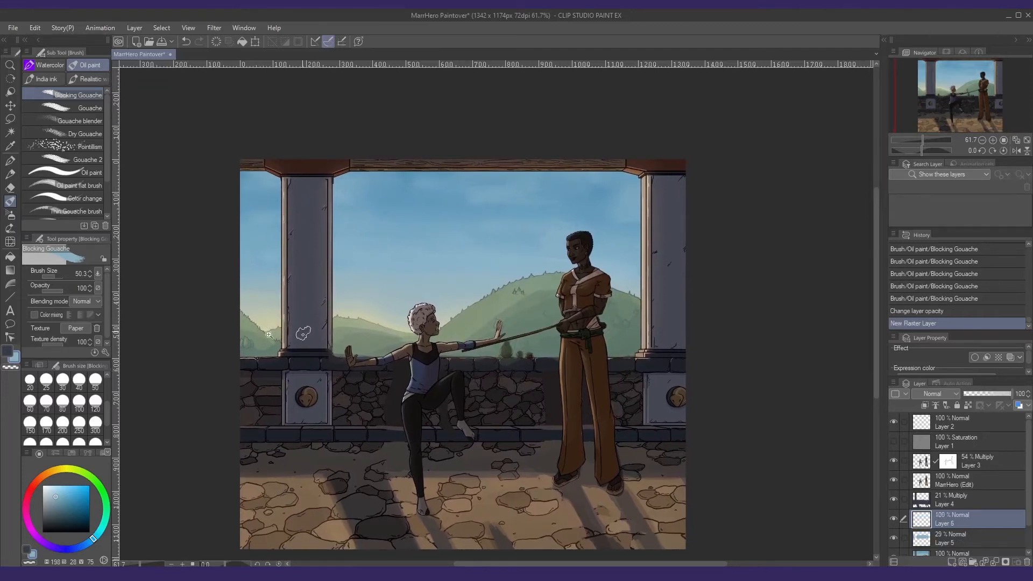
pyautogui.scroll(5, 265, 325)
pyautogui.moveTo(240, 320)
pyautogui.mouseDown()
pyautogui.moveTo(221, 300)
pyautogui.moveTo(255, 325)
pyautogui.mouseUp()
pyautogui.keyDown('alt'); pyautogui.click(229, 316); pyautogui.keyUp('alt')
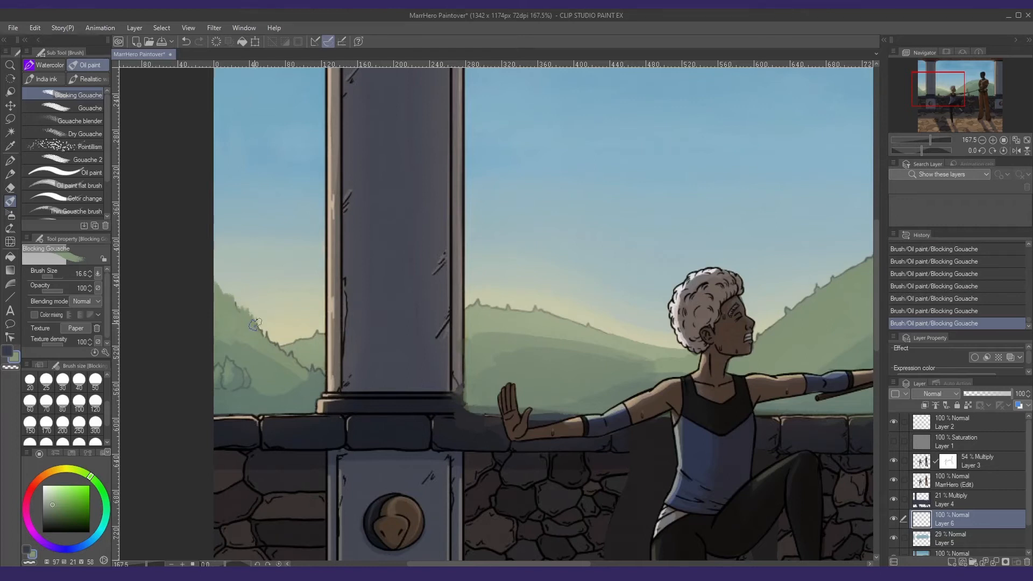
pyautogui.moveTo(362, 304); pyautogui.dragTo(381, 301)
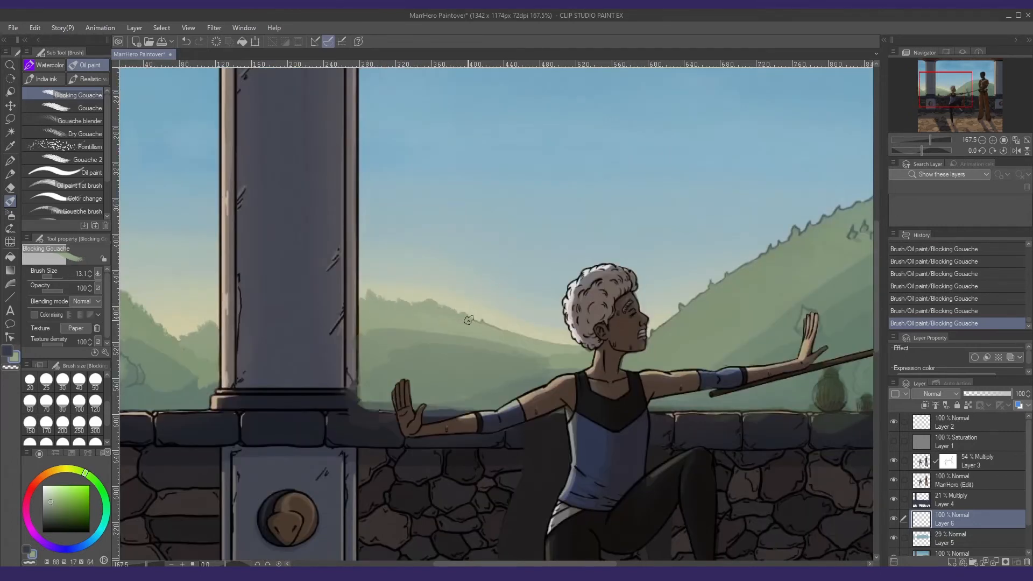
pyautogui.keyDown('alt'); pyautogui.click(475, 319); pyautogui.keyUp('alt')
pyautogui.moveTo(610, 326); pyautogui.dragTo(502, 334)
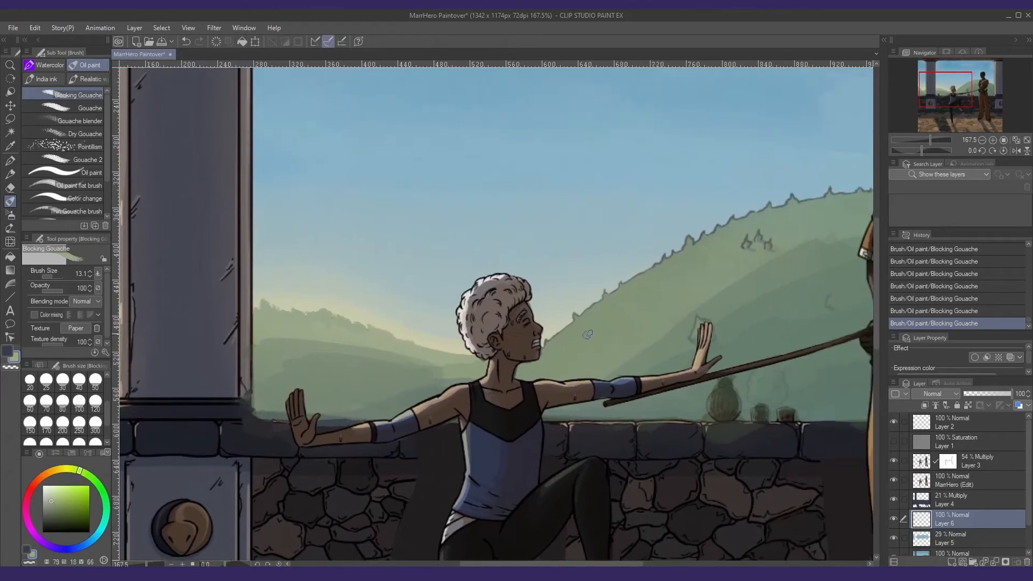
# - Paint out the dark outline along the large hill's ridge up to the standing figure, shaping soft treetops with sampled greens
pyautogui.keyDown('alt'); pyautogui.click(545, 344); pyautogui.keyUp('alt')
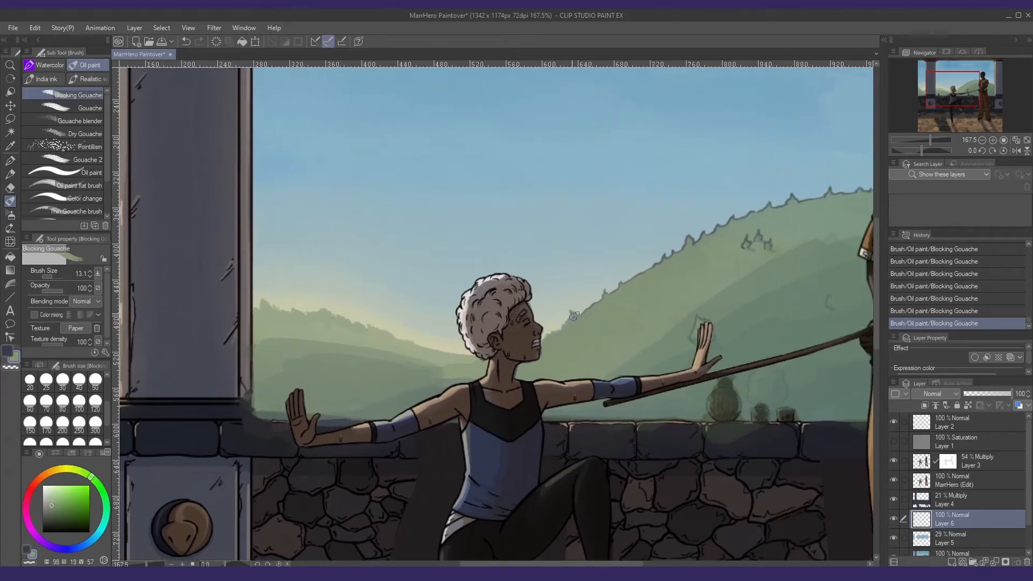
pyautogui.moveTo(606, 294); pyautogui.dragTo(576, 320)
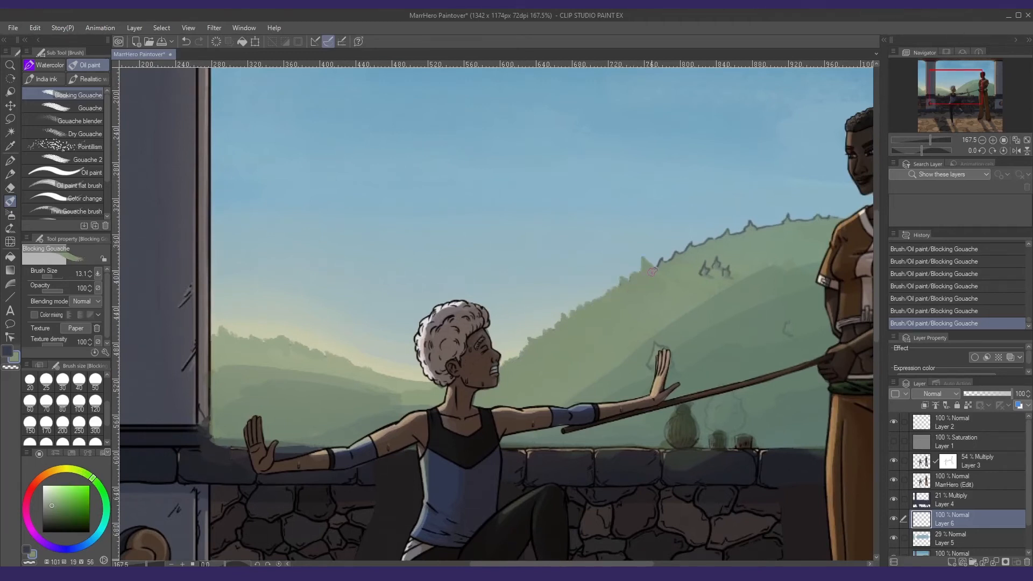
pyautogui.moveTo(665, 259); pyautogui.dragTo(592, 307)
pyautogui.keyDown('alt'); pyautogui.click(603, 302); pyautogui.keyUp('alt')
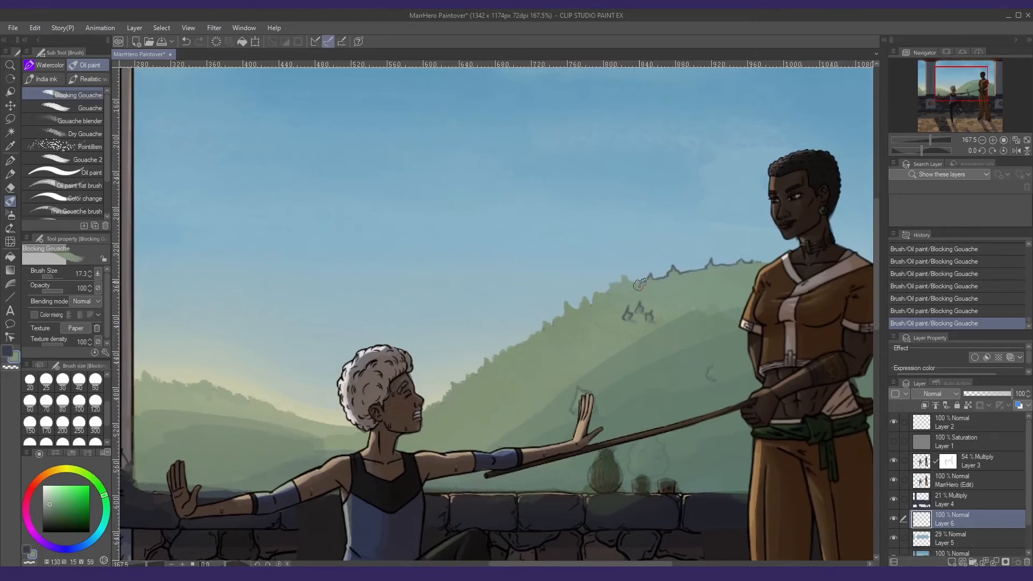
pyautogui.moveTo(684, 278)
pyautogui.mouseDown()
pyautogui.moveTo(613, 285)
pyautogui.moveTo(696, 277)
pyautogui.mouseUp()
pyautogui.moveTo(828, 309); pyautogui.dragTo(490, 270)
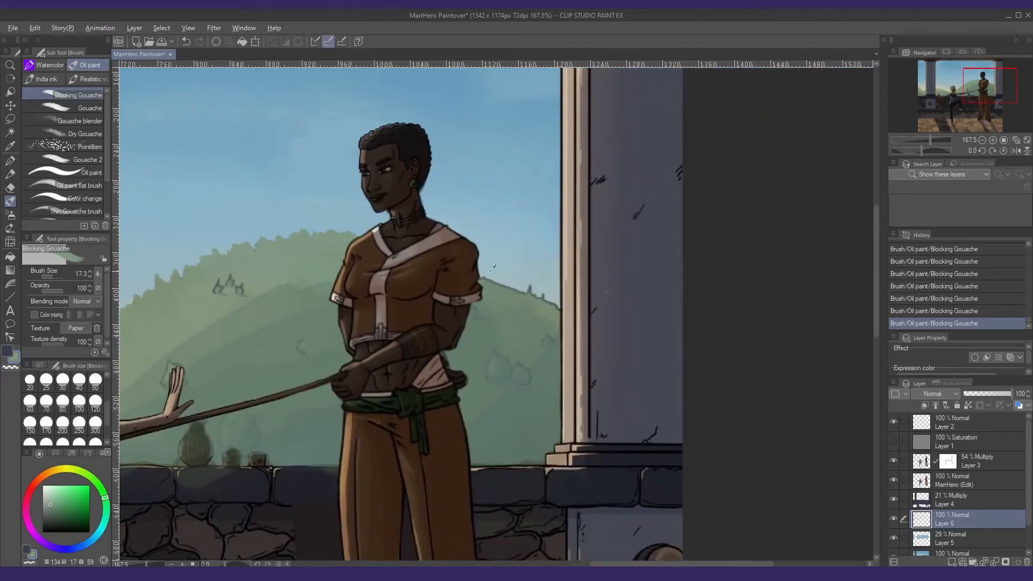
# - Repaint the hill ridge between the standing figure and the right column with sampled green, erasing the overlap on the column
pyautogui.keyDown('alt'); pyautogui.click(486, 283); pyautogui.keyUp('alt')
pyautogui.keyDown('alt'); pyautogui.click(545, 301); pyautogui.keyUp('alt')
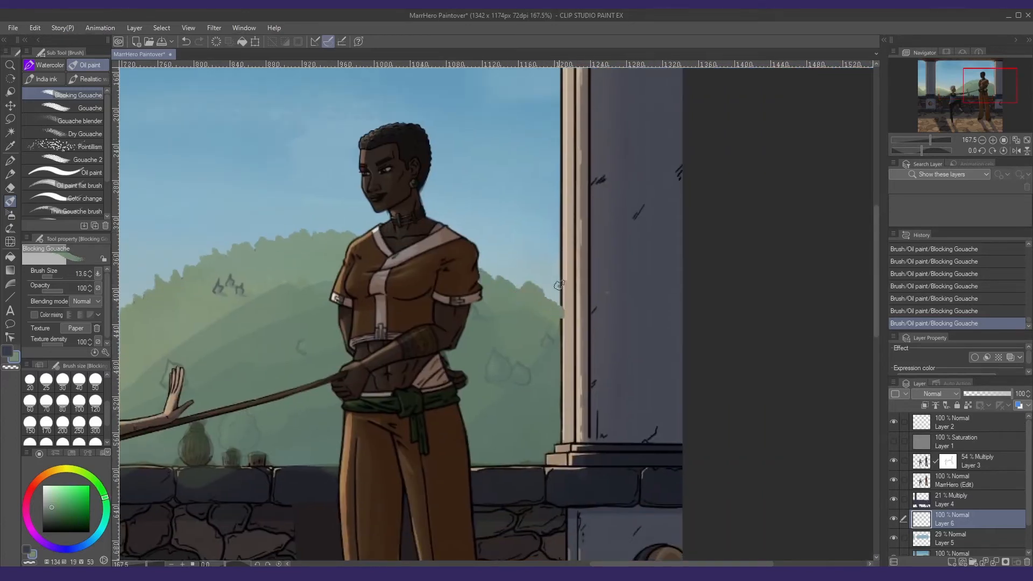
pyautogui.press('e')
pyautogui.moveTo(566, 305)
pyautogui.mouseDown()
pyautogui.moveTo(564, 318)
pyautogui.moveTo(505, 334)
pyautogui.moveTo(424, 339)
pyautogui.moveTo(549, 323)
pyautogui.mouseUp()
pyautogui.click(564, 340)
pyautogui.click(565, 338)
# - Toggle the repainted ridge layer off and on to compare the hills with and without their outlines
pyautogui.press('p')
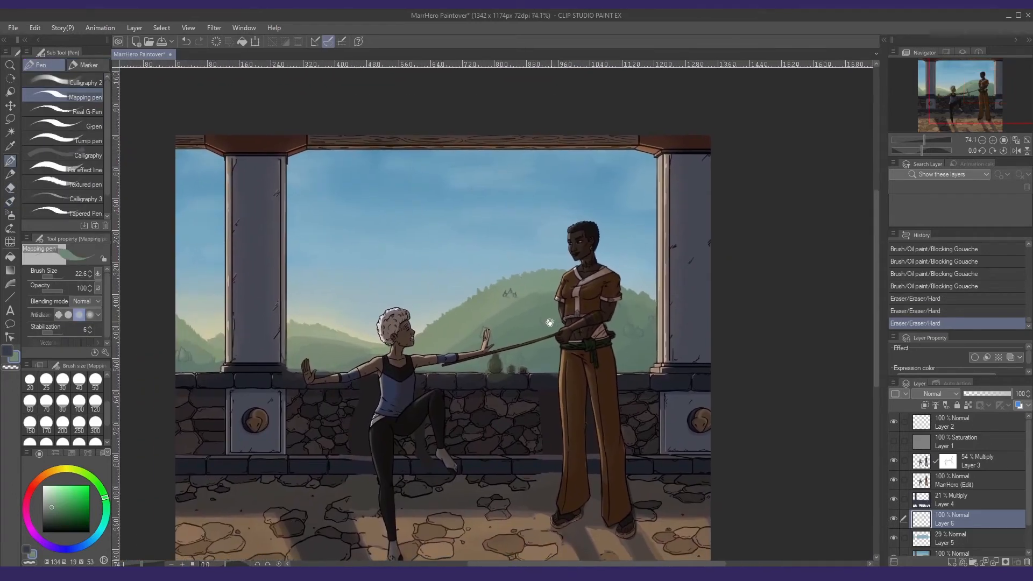
pyautogui.click(894, 520)
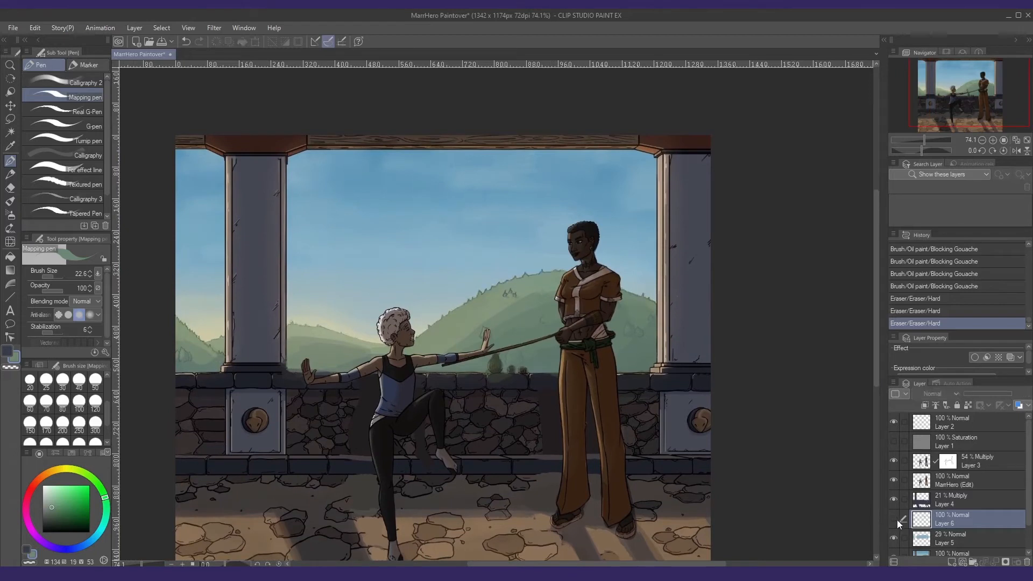
pyautogui.click(895, 519)
pyautogui.click(895, 519)
pyautogui.click(895, 519)
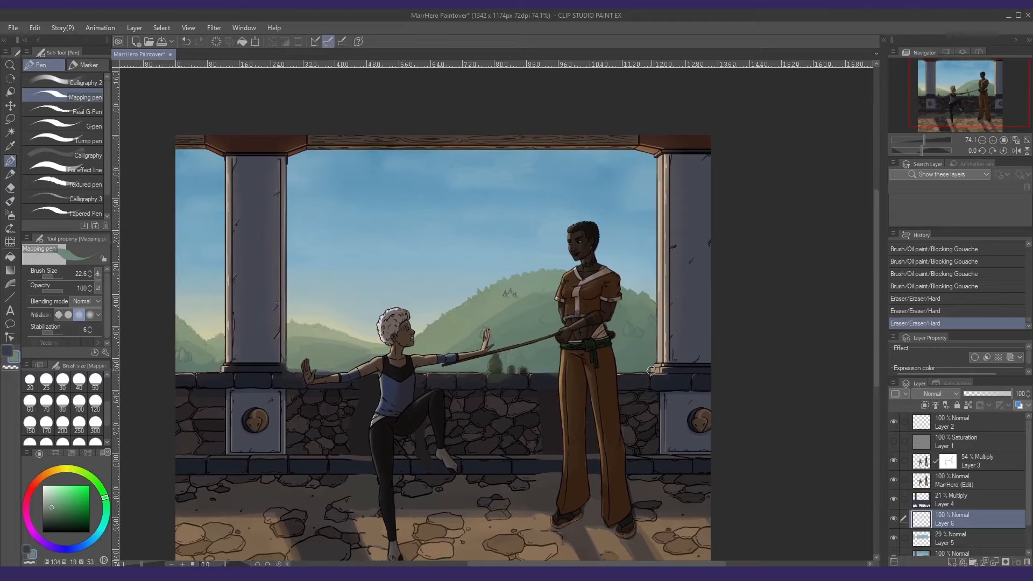
# - Add a raster layer above the figure shadows and thicken the outline of the fighter's hair in black with the Mapping pen at size 4.9
pyautogui.moveTo(553, 432); pyautogui.dragTo(552, 387)
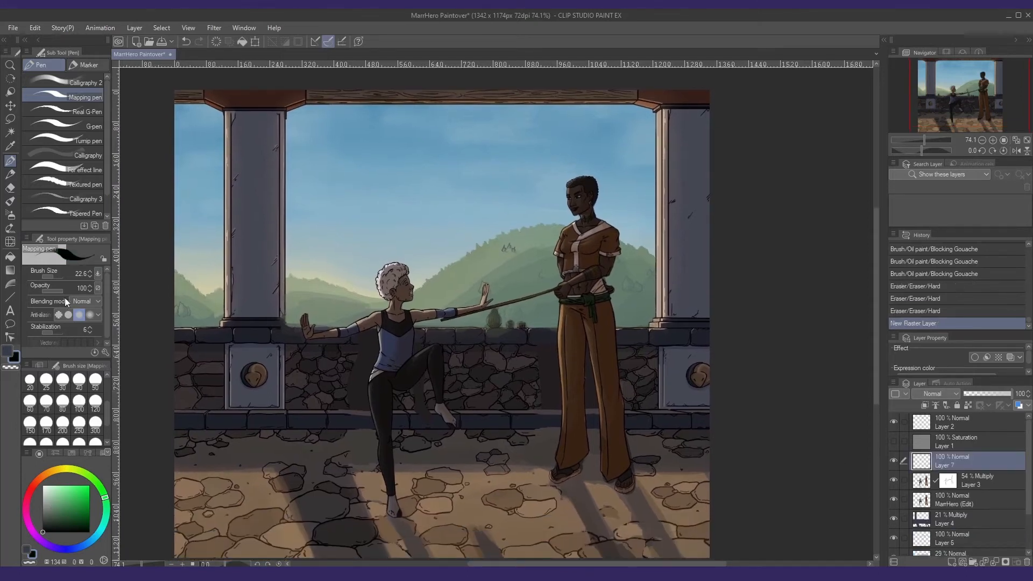
pyautogui.click(47, 278)
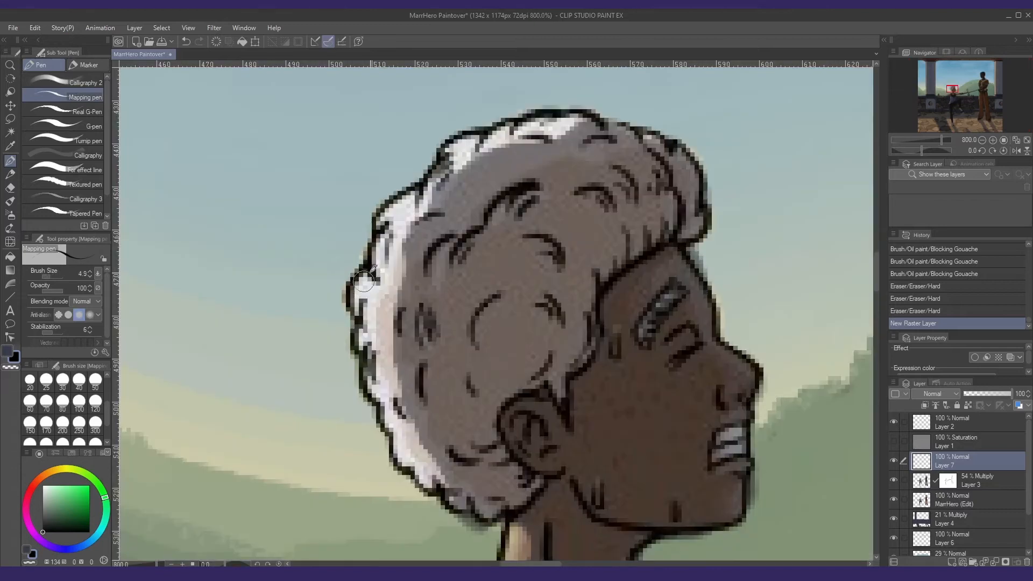
pyautogui.scroll(-10, 306, 265)
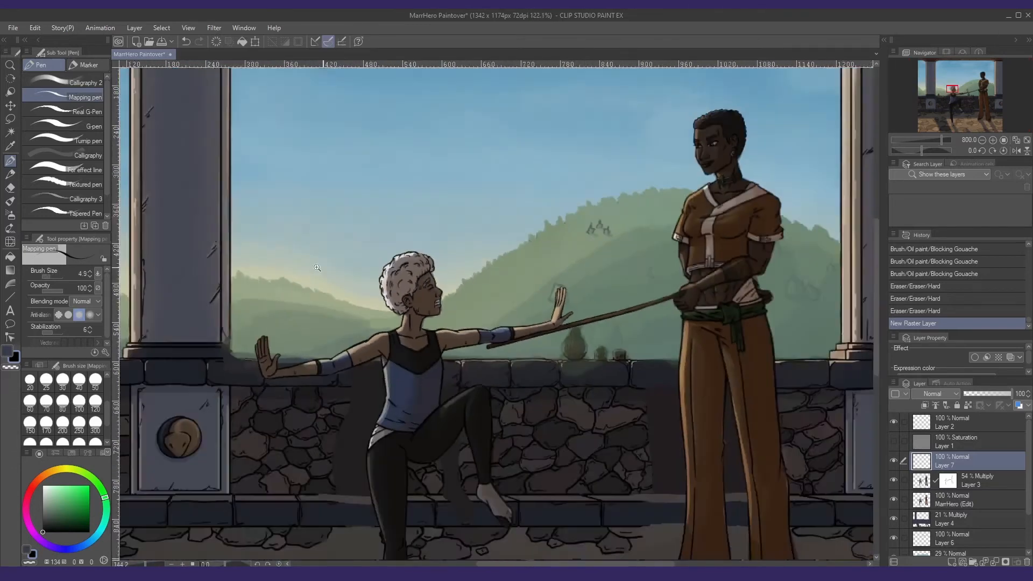
pyautogui.scroll(8, 382, 272)
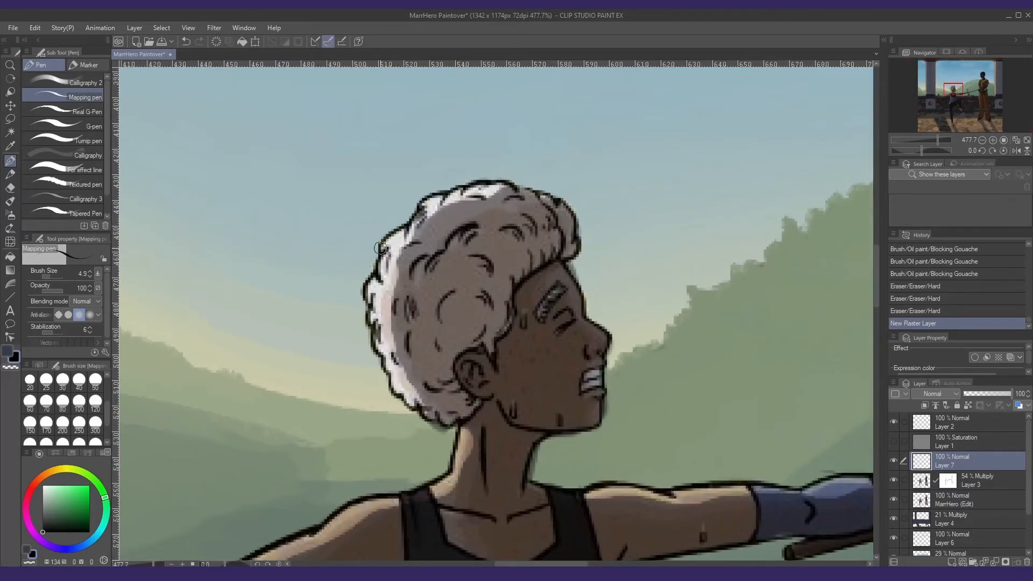
pyautogui.moveTo(379, 246)
pyautogui.mouseDown()
pyautogui.moveTo(361, 296)
pyautogui.moveTo(390, 382)
pyautogui.moveTo(366, 280)
pyautogui.moveTo(371, 301)
pyautogui.mouseUp()
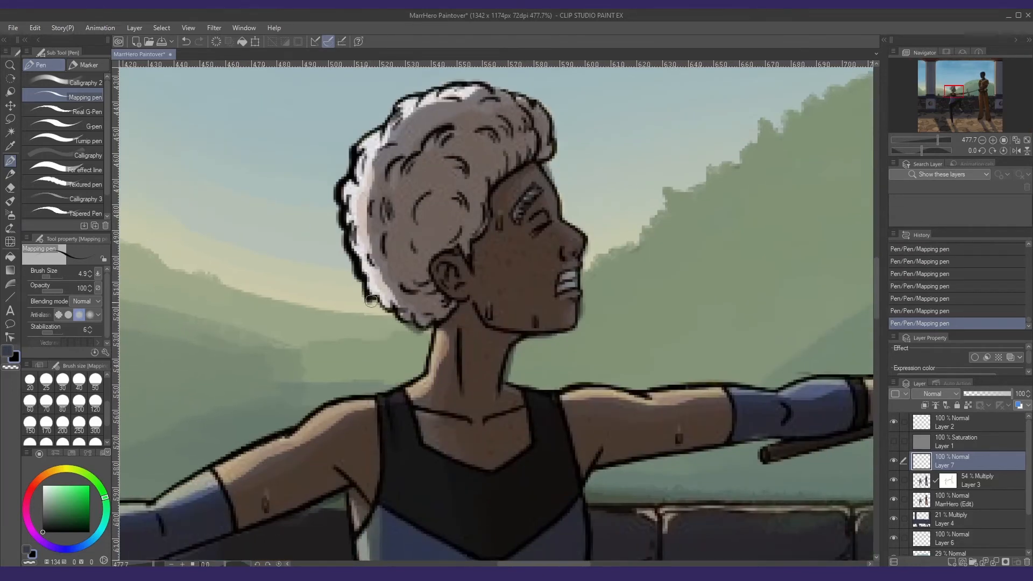
# - Thicken the outline from the fighter's neck over the shoulder and along the upper edge of the rear arm
pyautogui.moveTo(301, 428)
pyautogui.mouseDown()
pyautogui.moveTo(462, 277)
pyautogui.moveTo(558, 242)
pyautogui.mouseUp()
pyautogui.moveTo(402, 286); pyautogui.dragTo(506, 260)
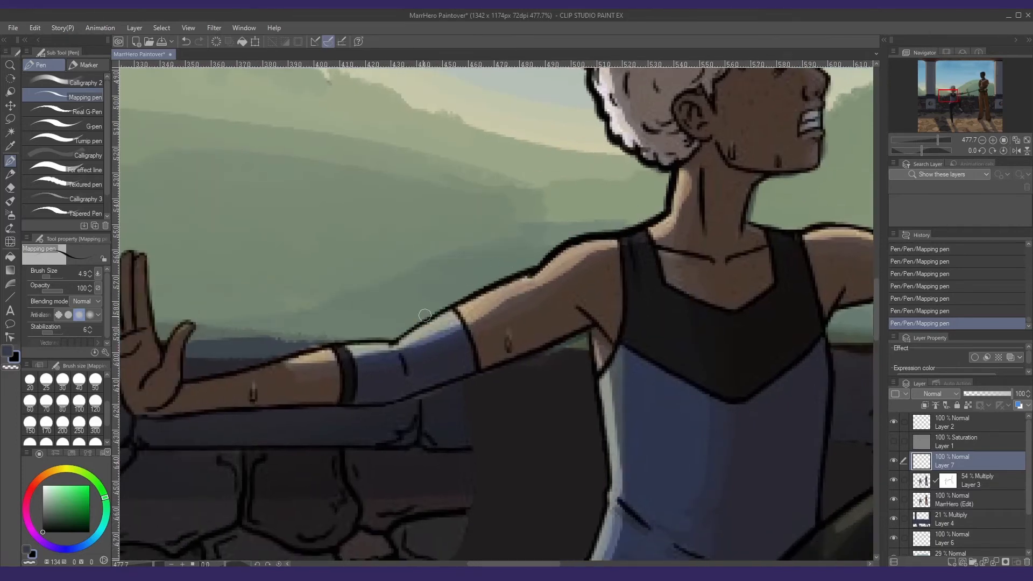
pyautogui.moveTo(416, 325)
pyautogui.mouseDown()
pyautogui.moveTo(546, 260)
pyautogui.moveTo(520, 282)
pyautogui.mouseUp()
pyautogui.moveTo(325, 331); pyautogui.dragTo(515, 287)
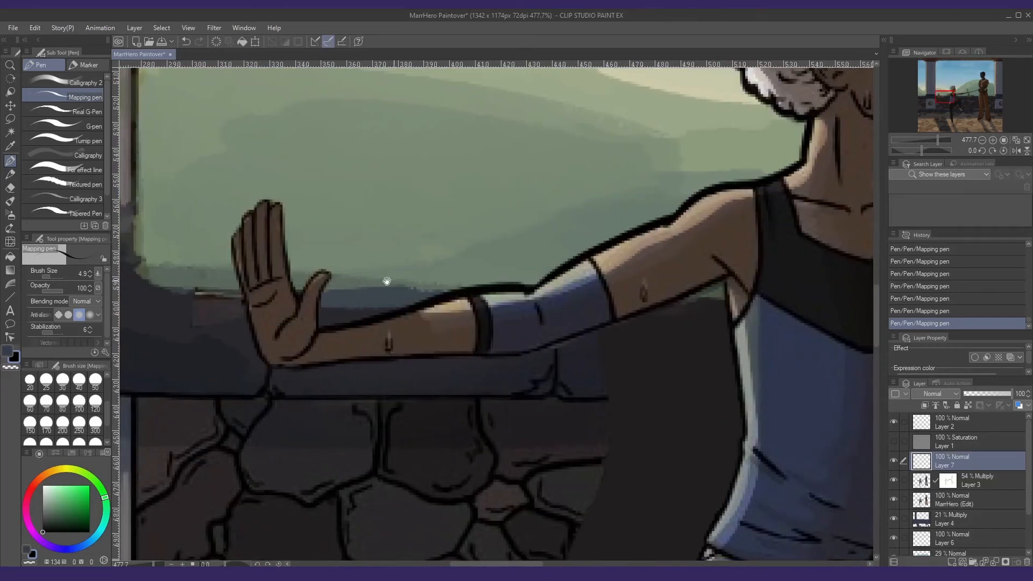
# - Thicken the outer outline of the fighter's rear hand around the thumb, fingers and palm
pyautogui.moveTo(386, 281); pyautogui.dragTo(438, 310)
pyautogui.moveTo(353, 314)
pyautogui.mouseDown()
pyautogui.moveTo(381, 299)
pyautogui.moveTo(372, 356)
pyautogui.mouseUp()
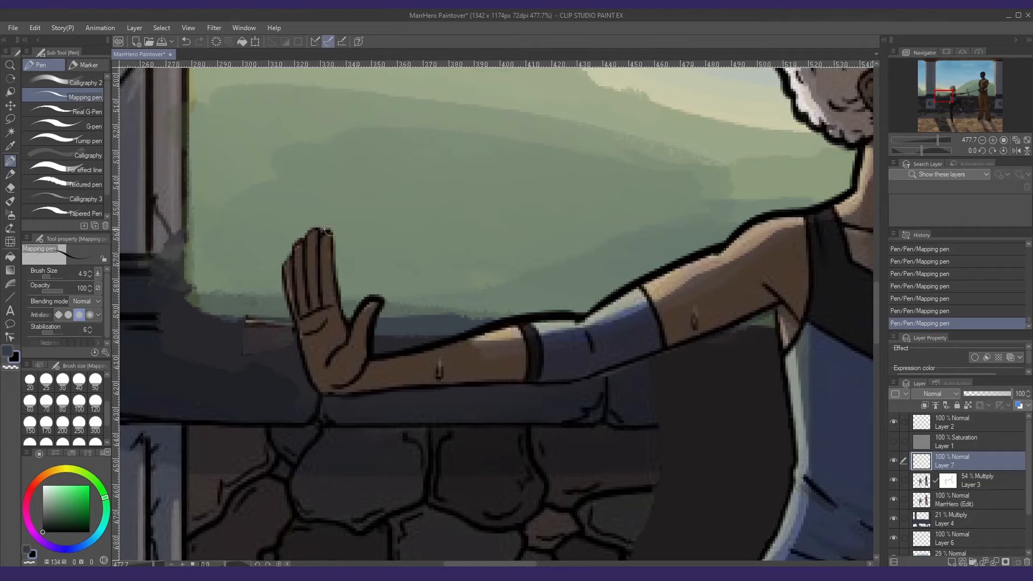
pyautogui.moveTo(329, 230); pyautogui.dragTo(349, 320)
pyautogui.moveTo(299, 326)
pyautogui.mouseDown()
pyautogui.moveTo(298, 240)
pyautogui.moveTo(318, 224)
pyautogui.moveTo(324, 231)
pyautogui.mouseUp()
pyautogui.moveTo(320, 282); pyautogui.dragTo(276, 216)
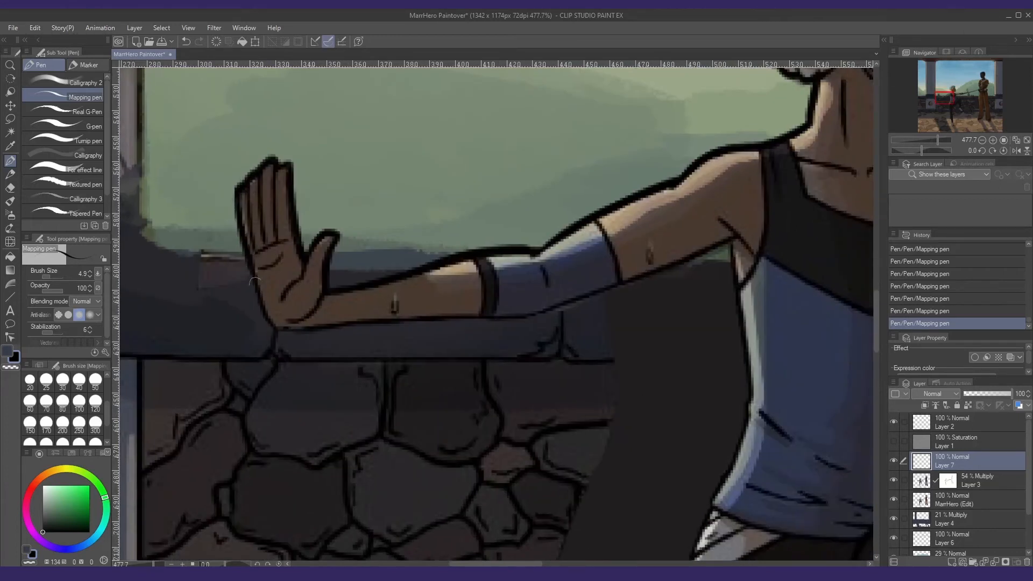
pyautogui.moveTo(255, 281)
pyautogui.mouseDown()
pyautogui.moveTo(282, 330)
pyautogui.moveTo(317, 324)
pyautogui.mouseUp()
pyautogui.moveTo(221, 287); pyautogui.dragTo(196, 289)
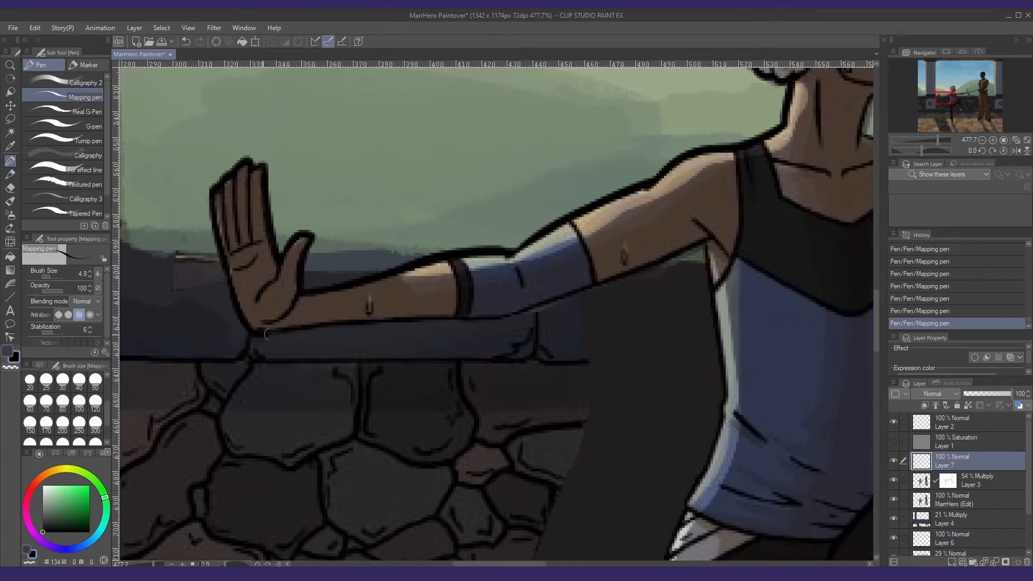
# - Thicken the outline along the underside of the fighter's rear arm from the wrist to the armpit
pyautogui.moveTo(266, 334)
pyautogui.mouseDown()
pyautogui.moveTo(430, 317)
pyautogui.moveTo(461, 291)
pyautogui.moveTo(440, 263)
pyautogui.moveTo(466, 263)
pyautogui.mouseUp()
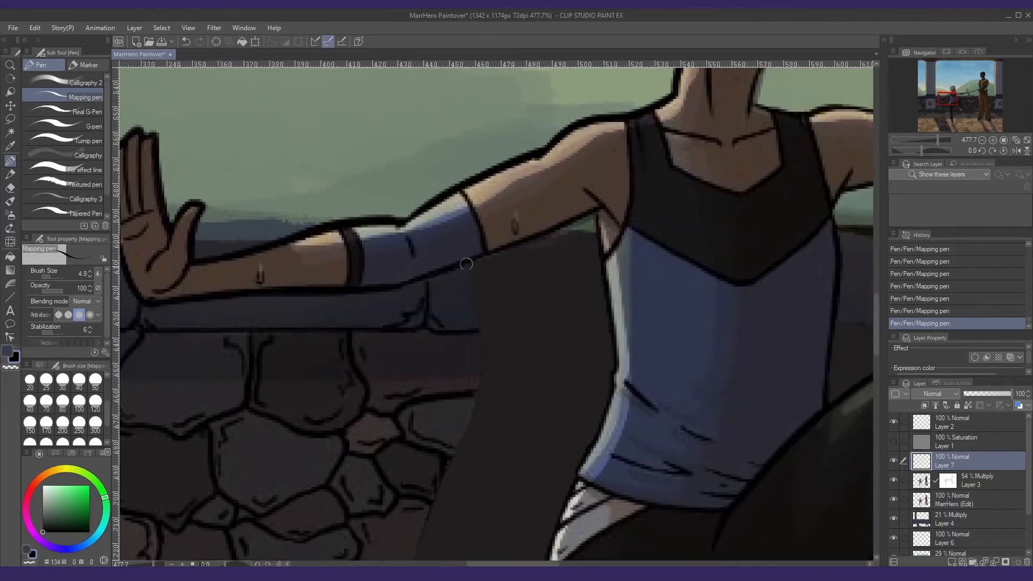
pyautogui.moveTo(414, 282); pyautogui.dragTo(522, 239)
pyautogui.moveTo(460, 264); pyautogui.dragTo(566, 220)
# - Thicken the outline down the back of the fighter's torso and along the outer edge of the standing leg
pyautogui.moveTo(518, 245)
pyautogui.mouseDown()
pyautogui.moveTo(589, 216)
pyautogui.moveTo(546, 221)
pyautogui.moveTo(429, 188)
pyautogui.moveTo(465, 311)
pyautogui.mouseUp()
pyautogui.moveTo(453, 329); pyautogui.dragTo(473, 146)
pyautogui.moveTo(412, 495); pyautogui.dragTo(425, 178)
pyautogui.moveTo(506, 549)
pyautogui.mouseDown()
pyautogui.moveTo(473, 452)
pyautogui.moveTo(441, 197)
pyautogui.mouseUp()
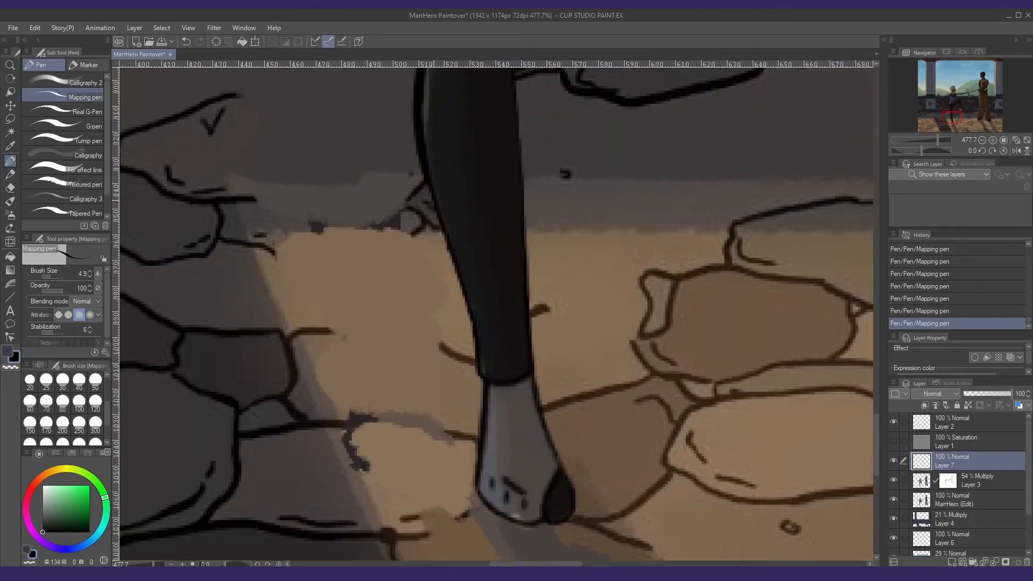
# - Thicken the outline around the fighter's standing foot and up the inner edge of the lower leg to the knee
pyautogui.moveTo(474, 374)
pyautogui.mouseDown()
pyautogui.moveTo(452, 260)
pyautogui.moveTo(366, 268)
pyautogui.mouseUp()
pyautogui.moveTo(420, 200); pyautogui.dragTo(455, 372)
pyautogui.moveTo(441, 161); pyautogui.dragTo(464, 434)
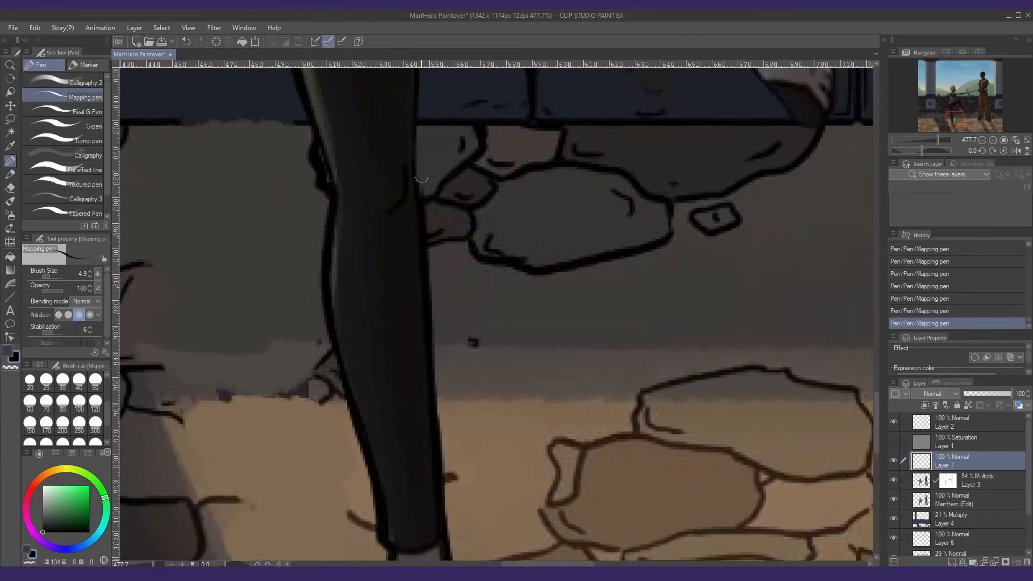
# - Thicken the outline from the fighter's standing knee along the underside of the raised thigh and down the back of the raised calf
pyautogui.moveTo(441, 86); pyautogui.dragTo(438, 423)
pyautogui.moveTo(433, 334); pyautogui.dragTo(432, 207)
pyautogui.moveTo(427, 206)
pyautogui.mouseDown()
pyautogui.moveTo(382, 290)
pyautogui.moveTo(603, 157)
pyautogui.mouseUp()
pyautogui.moveTo(572, 202); pyautogui.dragTo(374, 209)
pyautogui.moveTo(397, 171); pyautogui.dragTo(424, 234)
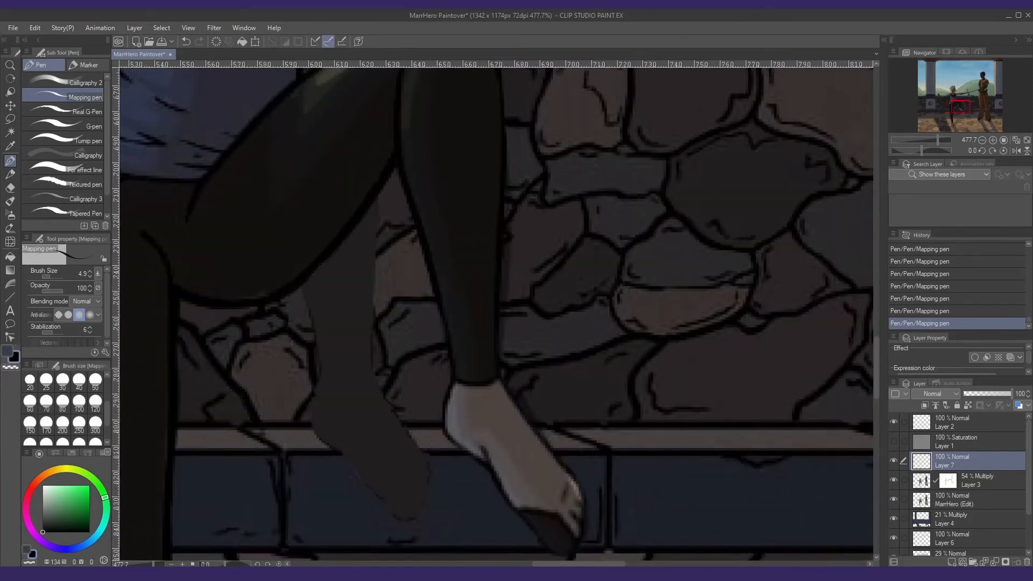
# - Thicken the outline of the fighter's raised foot and shin, over the knee and up the front of the torso
pyautogui.moveTo(457, 446)
pyautogui.mouseDown()
pyautogui.moveTo(358, 270)
pyautogui.moveTo(420, 336)
pyautogui.moveTo(487, 306)
pyautogui.mouseUp()
pyautogui.moveTo(427, 172); pyautogui.dragTo(427, 322)
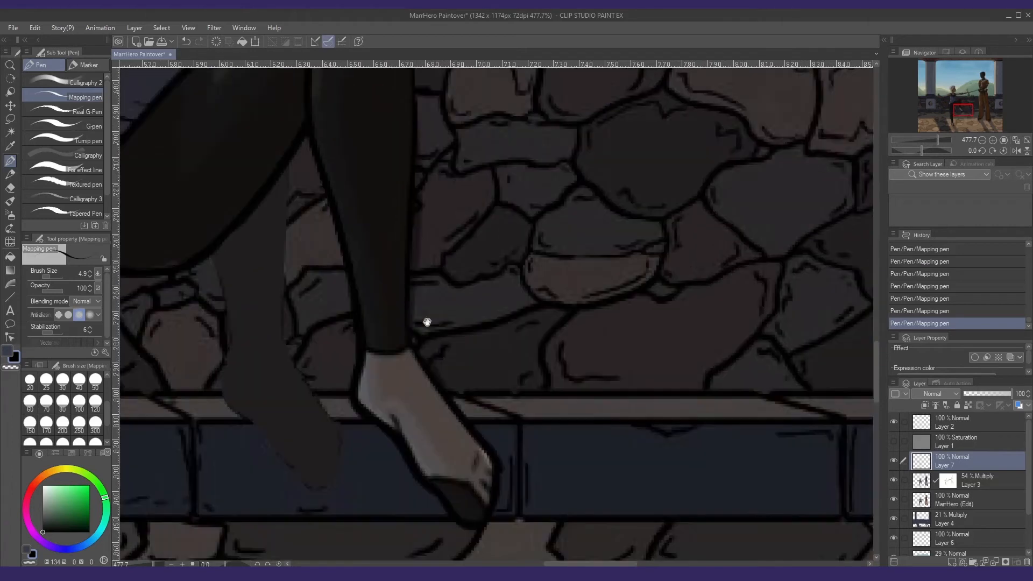
pyautogui.moveTo(410, 81); pyautogui.dragTo(428, 263)
pyautogui.moveTo(383, 151); pyautogui.dragTo(433, 273)
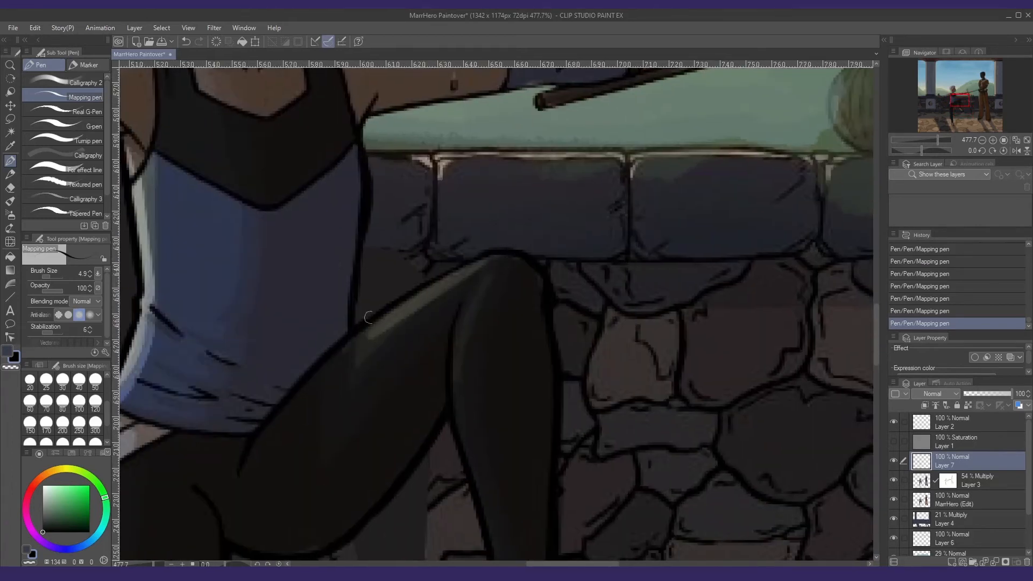
pyautogui.moveTo(360, 144); pyautogui.dragTo(453, 333)
pyautogui.moveTo(392, 184); pyautogui.dragTo(400, 287)
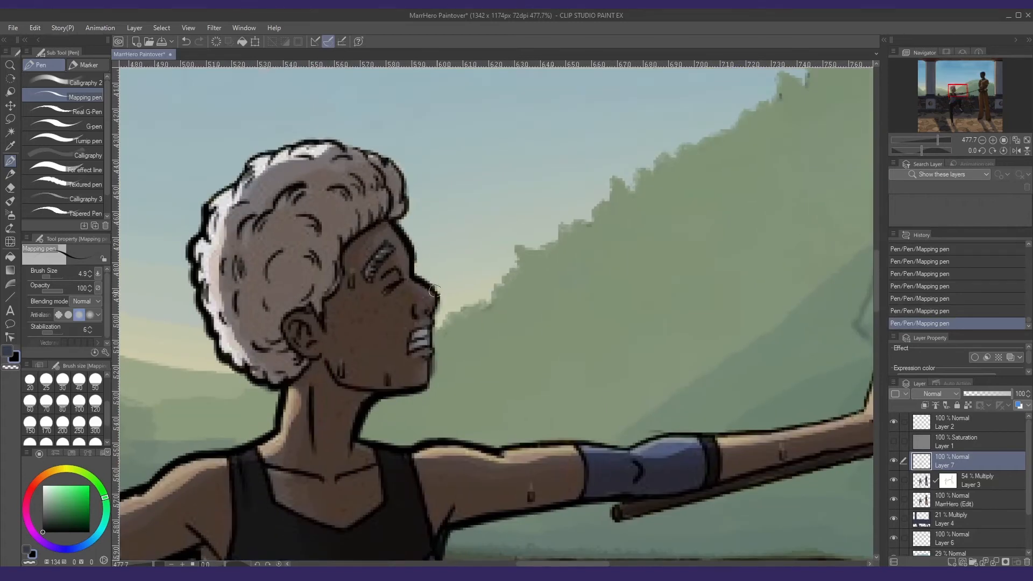
# - Thicken the fighter's face profile from nose to chin and the front edge of the hair above the forehead
pyautogui.moveTo(438, 293); pyautogui.dragTo(446, 240)
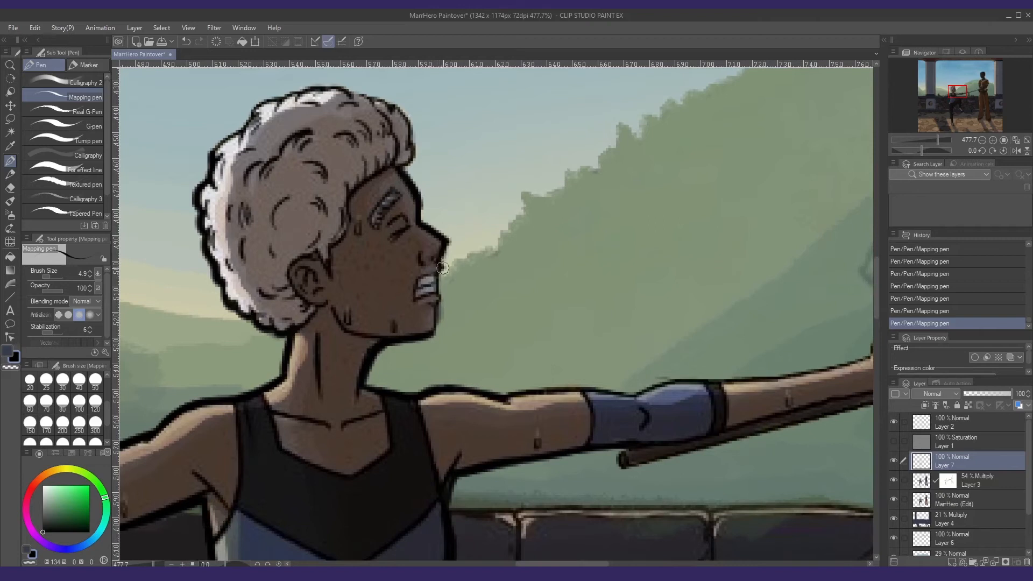
pyautogui.moveTo(442, 285); pyautogui.dragTo(435, 323)
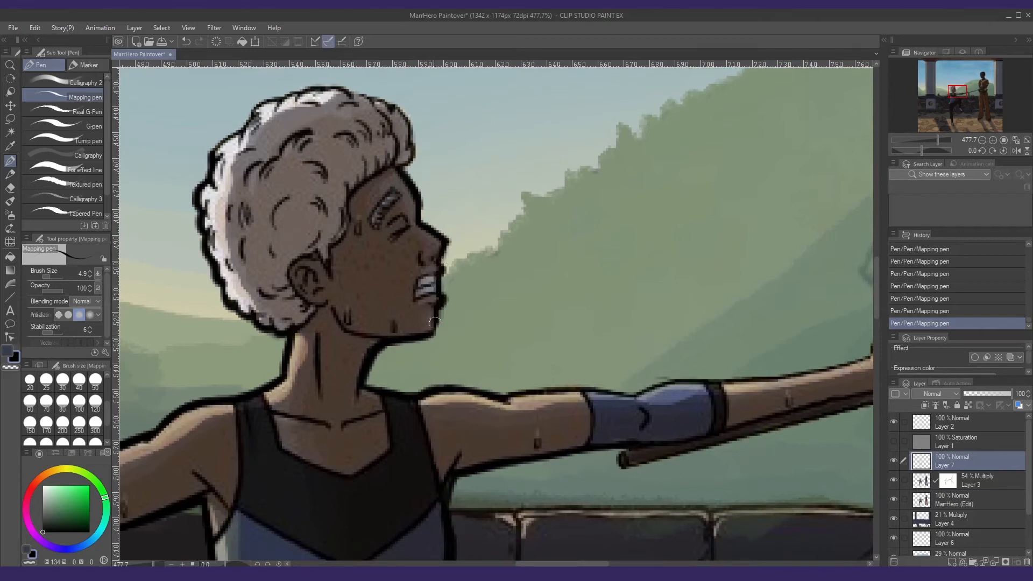
pyautogui.moveTo(426, 235); pyautogui.dragTo(445, 327)
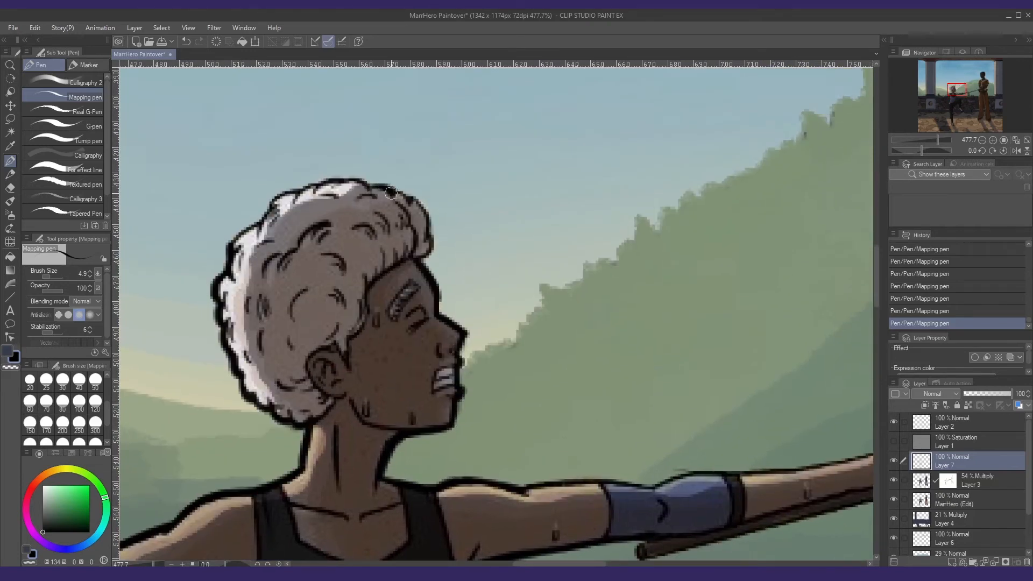
pyautogui.moveTo(391, 193)
pyautogui.mouseDown()
pyautogui.moveTo(430, 215)
pyautogui.moveTo(436, 241)
pyautogui.moveTo(420, 258)
pyautogui.mouseUp()
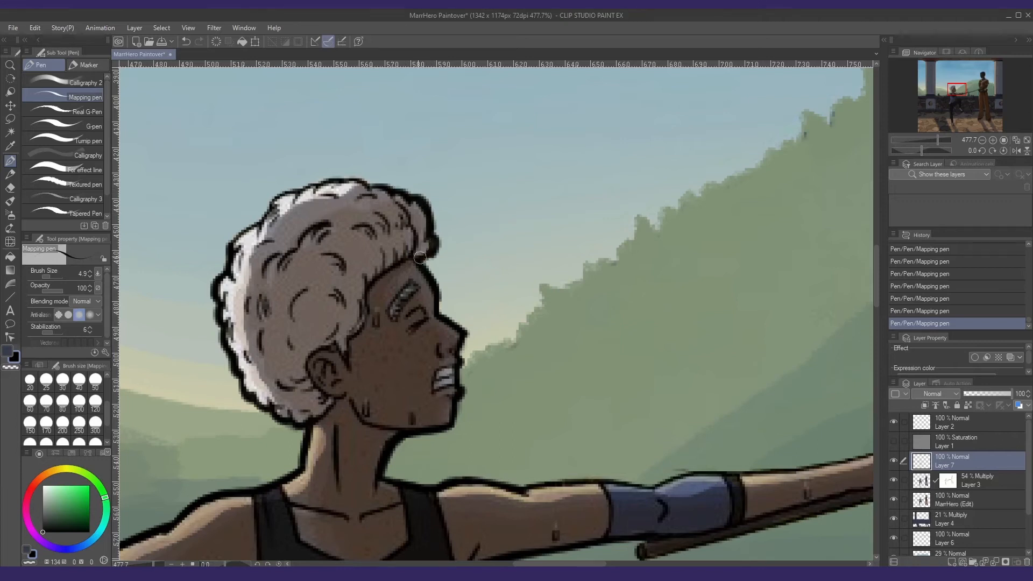
# - Thicken the outline along the upper edge of the fighter's front arm from the elbow band to the wrist
pyautogui.moveTo(571, 325); pyautogui.dragTo(447, 119)
pyautogui.moveTo(390, 279); pyautogui.dragTo(624, 262)
pyautogui.moveTo(643, 264)
pyautogui.mouseDown()
pyautogui.moveTo(527, 272)
pyautogui.moveTo(644, 248)
pyautogui.mouseUp()
pyautogui.moveTo(638, 131)
pyautogui.mouseDown()
pyautogui.moveTo(500, 222)
pyautogui.moveTo(520, 277)
pyautogui.moveTo(505, 334)
pyautogui.mouseUp()
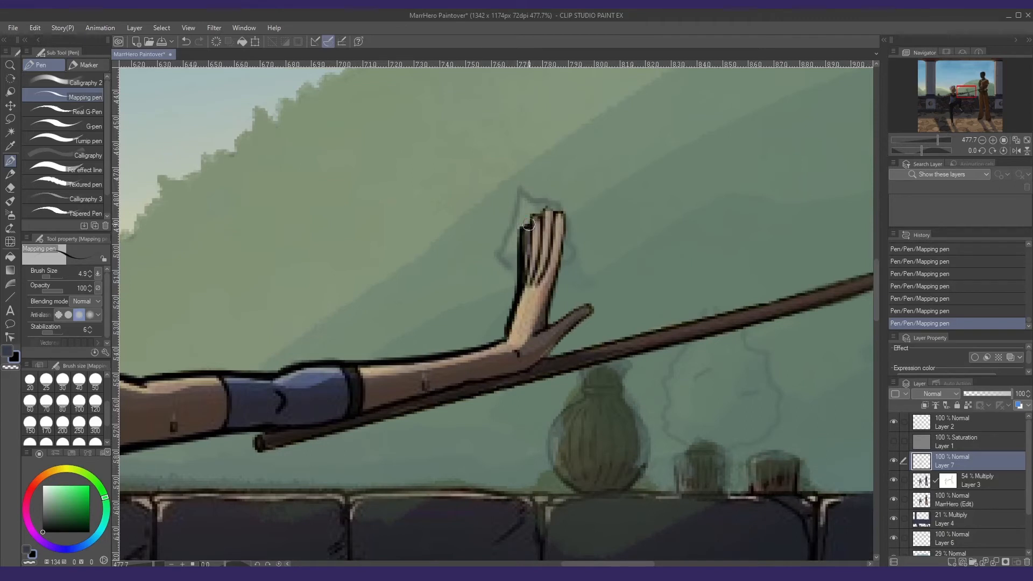
# - Thicken the outline around the fighter's front fingers and thumb and along the underside of the forearm
pyautogui.moveTo(528, 224)
pyautogui.mouseDown()
pyautogui.moveTo(544, 207)
pyautogui.moveTo(556, 211)
pyautogui.moveTo(564, 252)
pyautogui.moveTo(542, 328)
pyautogui.mouseUp()
pyautogui.scroll(-2, 555, 301)
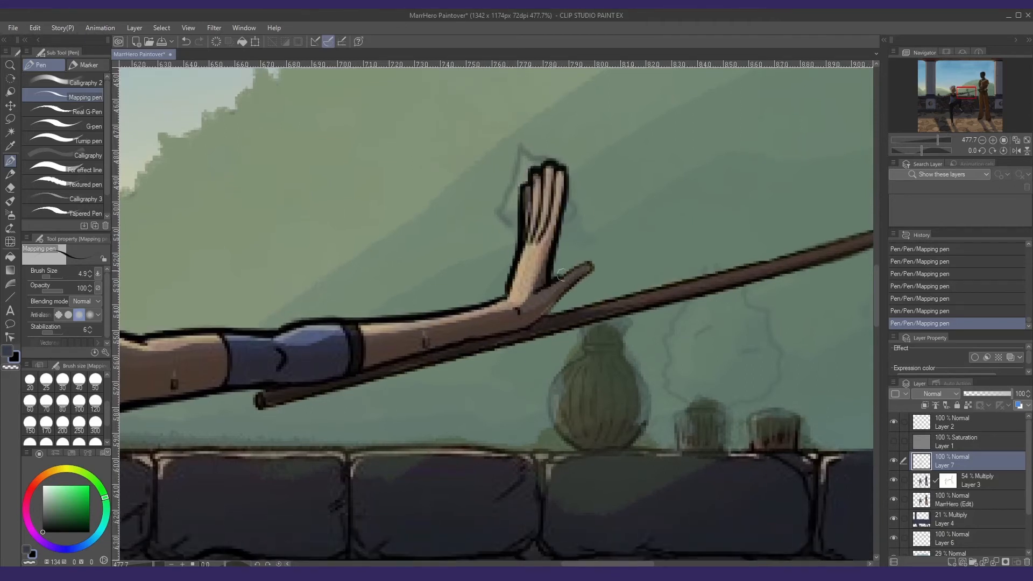
pyautogui.moveTo(561, 275)
pyautogui.mouseDown()
pyautogui.moveTo(589, 257)
pyautogui.moveTo(598, 264)
pyautogui.moveTo(548, 315)
pyautogui.moveTo(643, 240)
pyautogui.mouseUp()
pyautogui.moveTo(383, 309)
pyautogui.mouseDown()
pyautogui.moveTo(373, 324)
pyautogui.moveTo(597, 267)
pyautogui.moveTo(399, 308)
pyautogui.mouseUp()
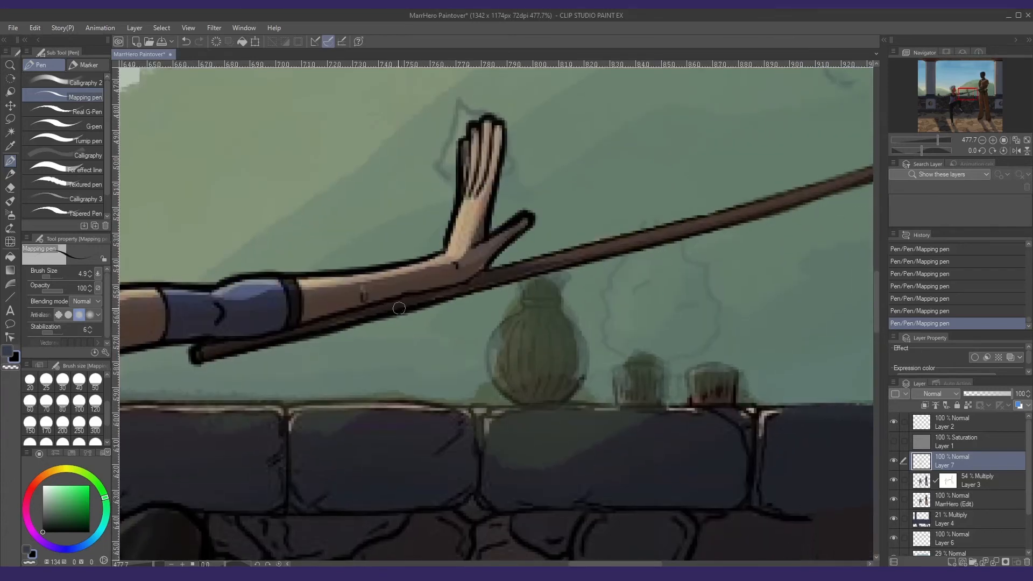
# - Thicken the hem and the inner edge, up to the crotch, of the taller figure's trouser leg nearest the fighter
pyautogui.moveTo(454, 292)
pyautogui.mouseDown()
pyautogui.moveTo(687, 235)
pyautogui.moveTo(509, 364)
pyautogui.mouseUp()
pyautogui.moveTo(505, 320); pyautogui.dragTo(514, 382)
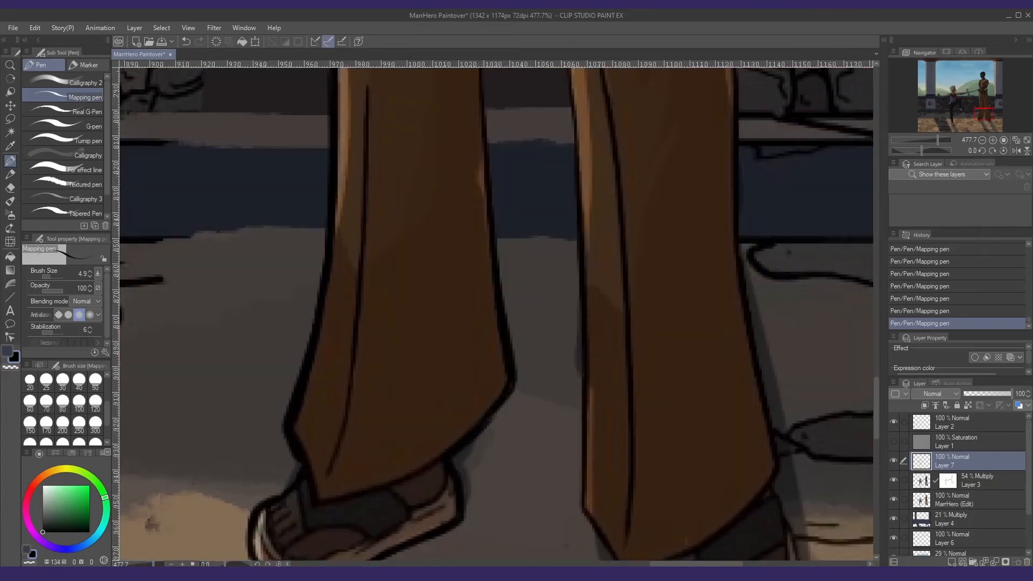
pyautogui.moveTo(478, 109); pyautogui.dragTo(481, 273)
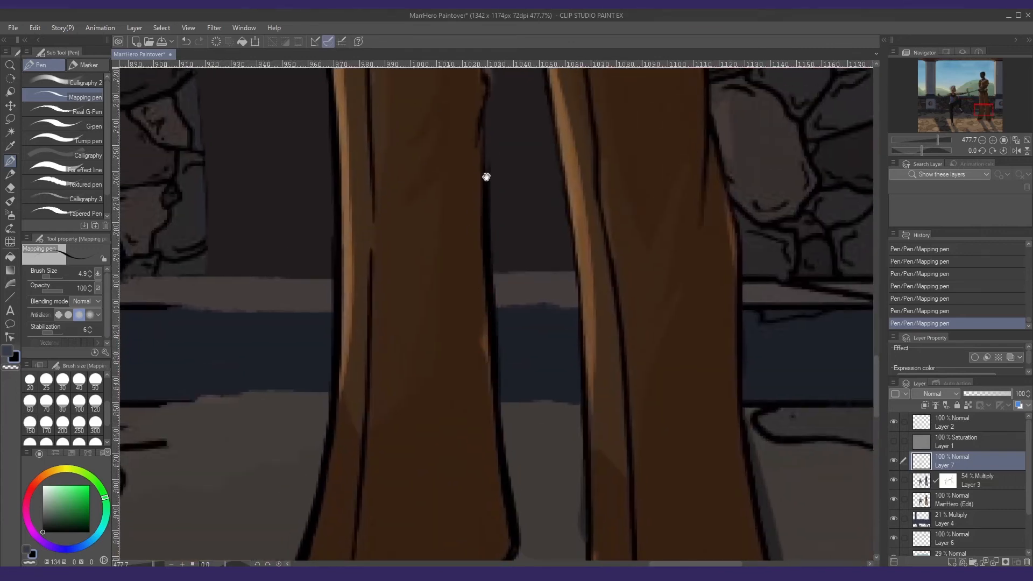
pyautogui.moveTo(487, 176); pyautogui.dragTo(478, 331)
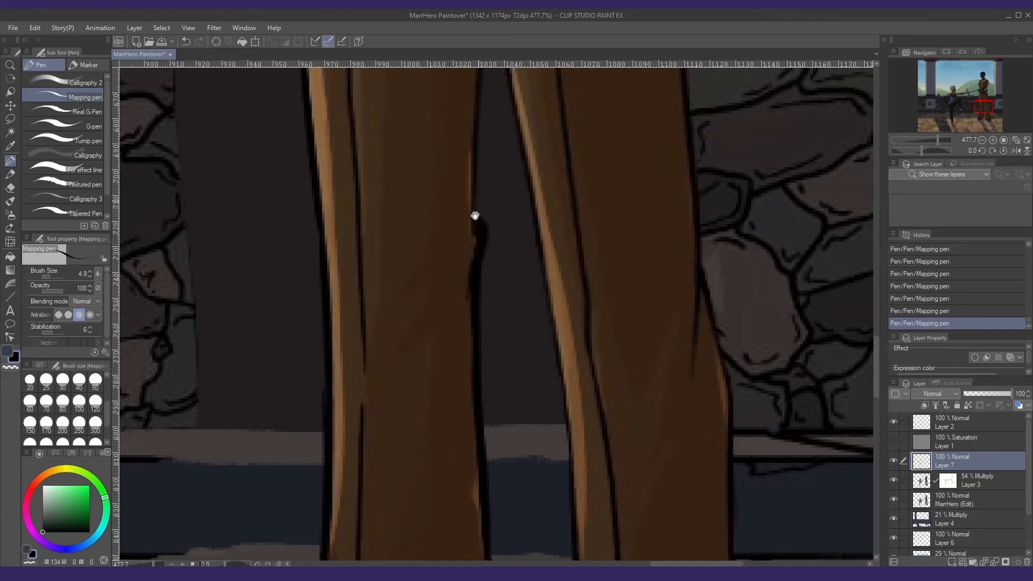
pyautogui.moveTo(475, 215); pyautogui.dragTo(468, 317)
pyautogui.moveTo(472, 198); pyautogui.dragTo(461, 302)
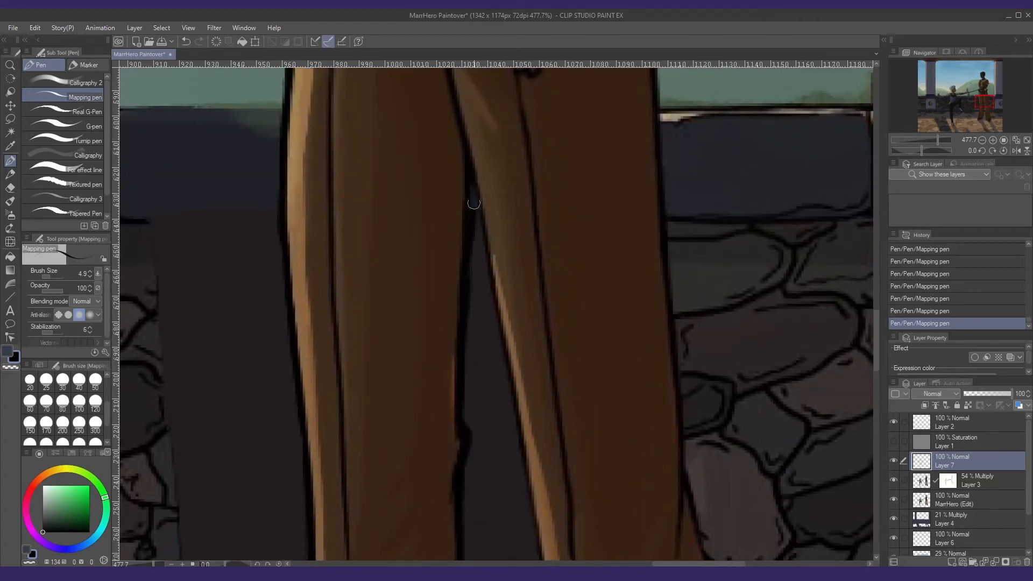
# - Thicken the inner edge of the taller figure's other trouser leg from the crotch down to the hem
pyautogui.moveTo(507, 354); pyautogui.dragTo(461, 200)
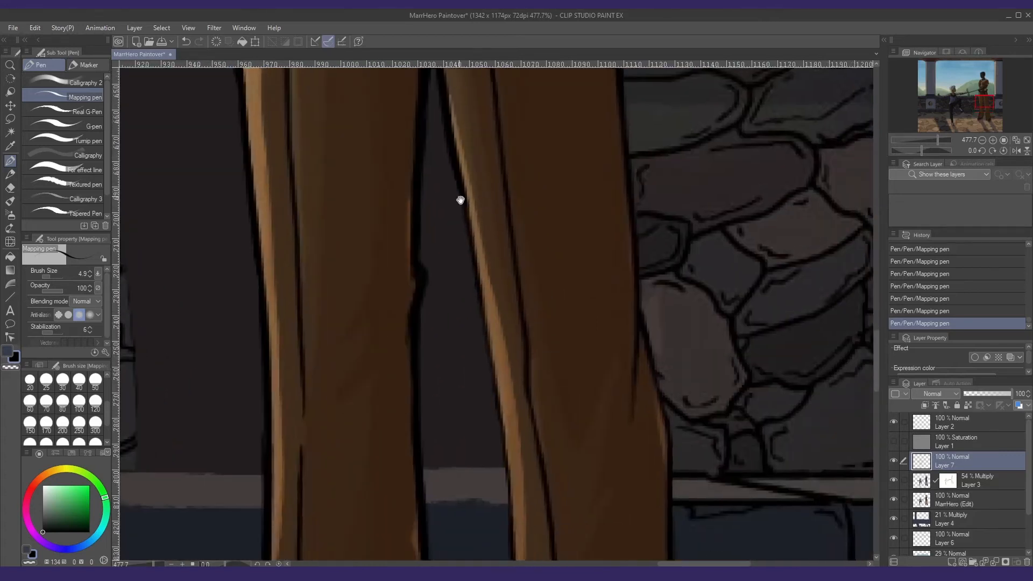
pyautogui.moveTo(498, 375); pyautogui.dragTo(478, 221)
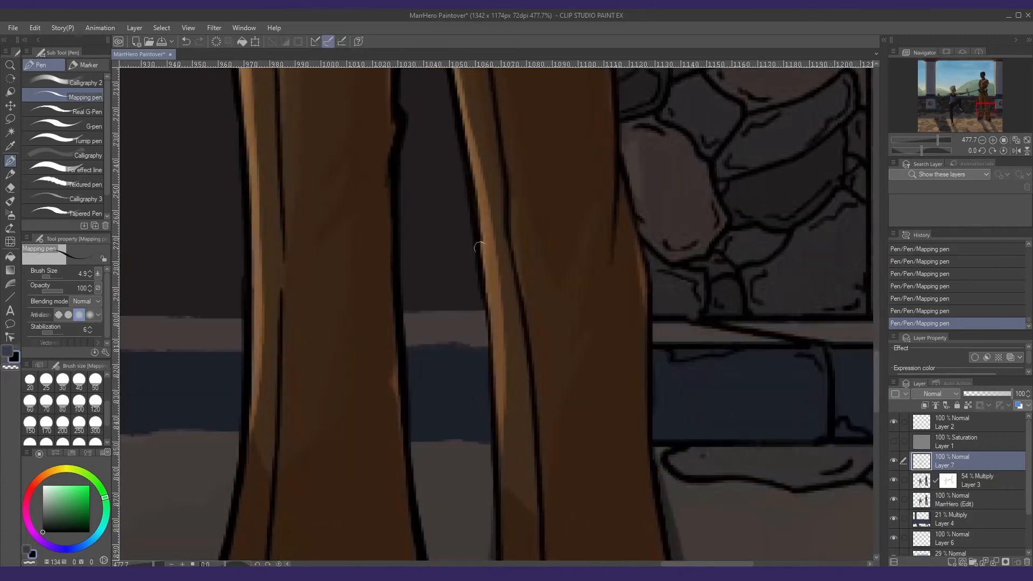
pyautogui.moveTo(494, 373); pyautogui.dragTo(478, 202)
pyautogui.moveTo(486, 323); pyautogui.dragTo(478, 187)
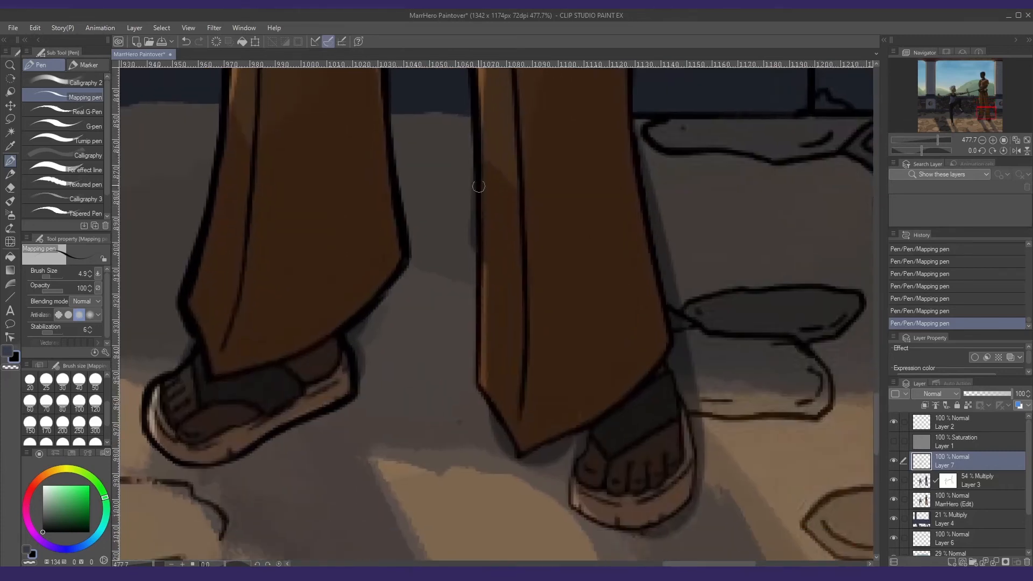
pyautogui.moveTo(476, 249); pyautogui.dragTo(479, 374)
# - Thicken the pointed hem of that trouser leg and the outline of the sandaled foot beneath it
pyautogui.moveTo(538, 466); pyautogui.dragTo(450, 344)
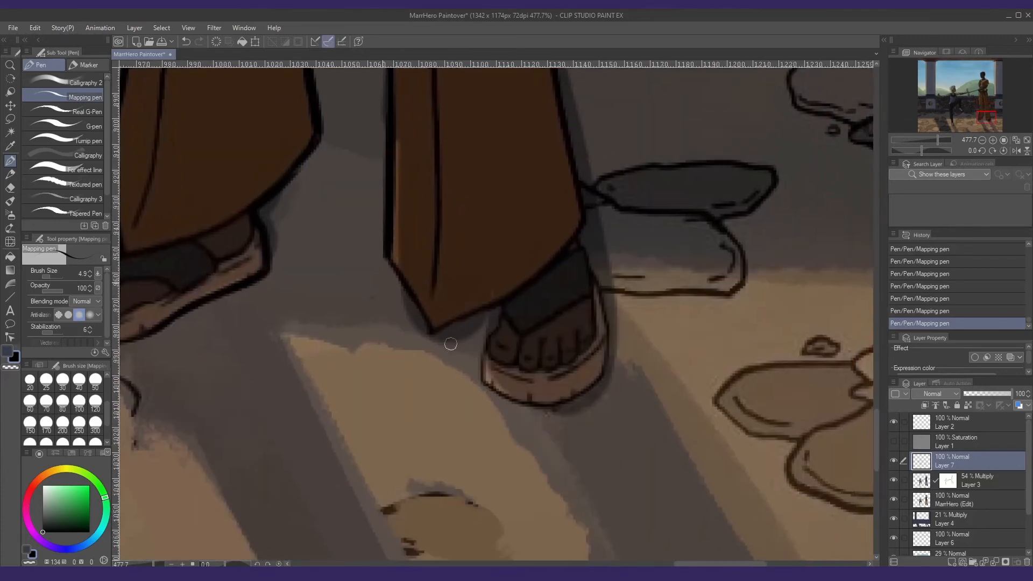
pyautogui.moveTo(386, 257)
pyautogui.mouseDown()
pyautogui.moveTo(424, 320)
pyautogui.moveTo(412, 300)
pyautogui.moveTo(439, 281)
pyautogui.moveTo(421, 335)
pyautogui.moveTo(419, 314)
pyautogui.moveTo(433, 338)
pyautogui.moveTo(499, 307)
pyautogui.moveTo(483, 388)
pyautogui.mouseUp()
pyautogui.moveTo(485, 377); pyautogui.dragTo(390, 380)
pyautogui.moveTo(390, 380)
pyautogui.mouseDown()
pyautogui.moveTo(463, 413)
pyautogui.moveTo(510, 376)
pyautogui.moveTo(511, 312)
pyautogui.moveTo(496, 264)
pyautogui.moveTo(508, 344)
pyautogui.moveTo(502, 370)
pyautogui.moveTo(448, 307)
pyautogui.mouseUp()
# - Try thickening the outer edge of the taller figure's far trouser leg with the Textured pen at size 11.8
pyautogui.click(85, 184)
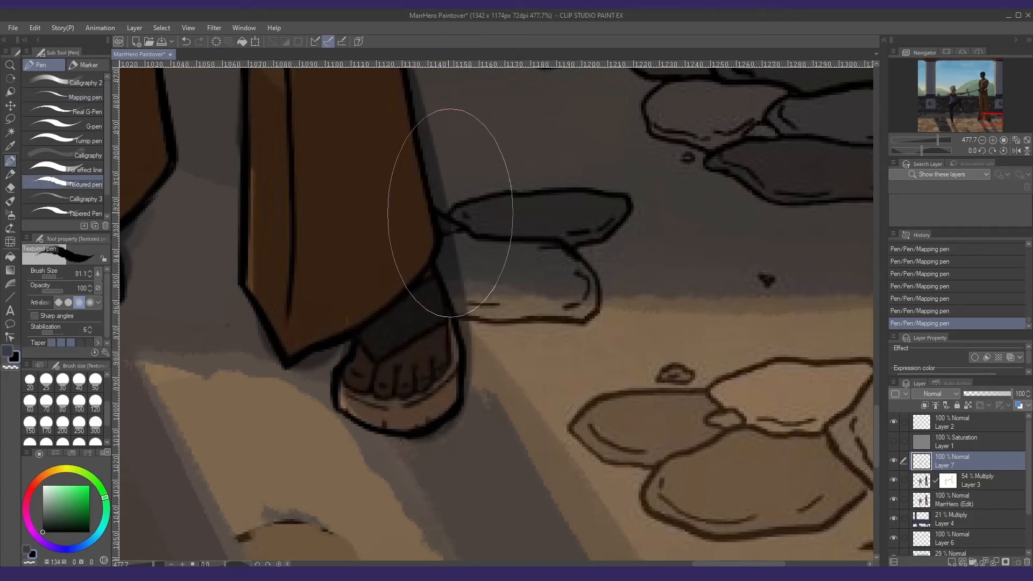
pyautogui.moveTo(446, 243); pyautogui.dragTo(440, 317)
pyautogui.moveTo(410, 109); pyautogui.dragTo(417, 210)
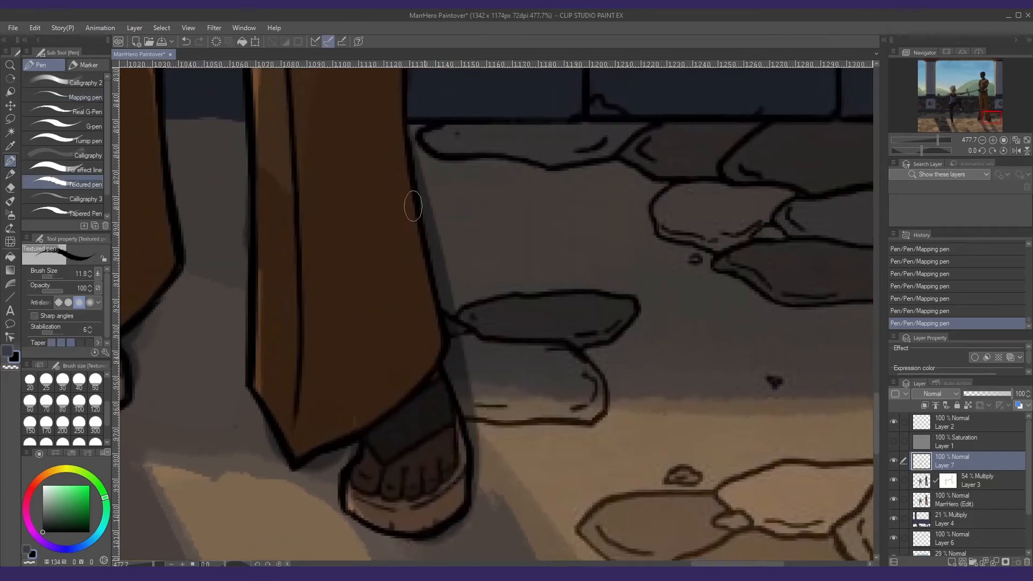
pyautogui.moveTo(406, 115); pyautogui.dragTo(443, 318)
pyautogui.moveTo(436, 318); pyautogui.dragTo(453, 343)
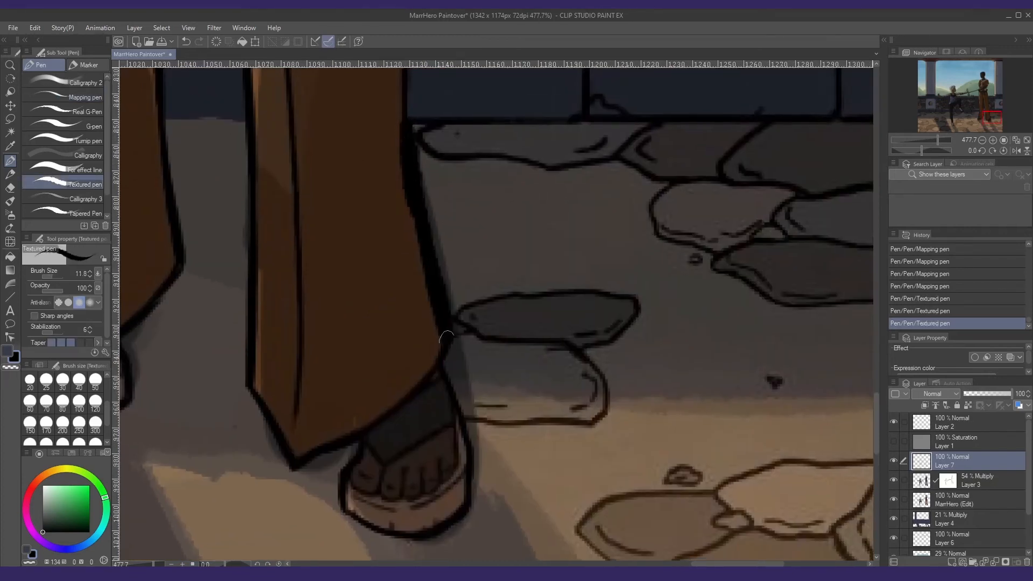
pyautogui.scroll(-1, 465, 351)
pyautogui.hotkey('ctrl', 'z')
pyautogui.hotkey('ctrl', 'z')
pyautogui.hotkey('ctrl', 'z')
pyautogui.hotkey('ctrl', 'z')
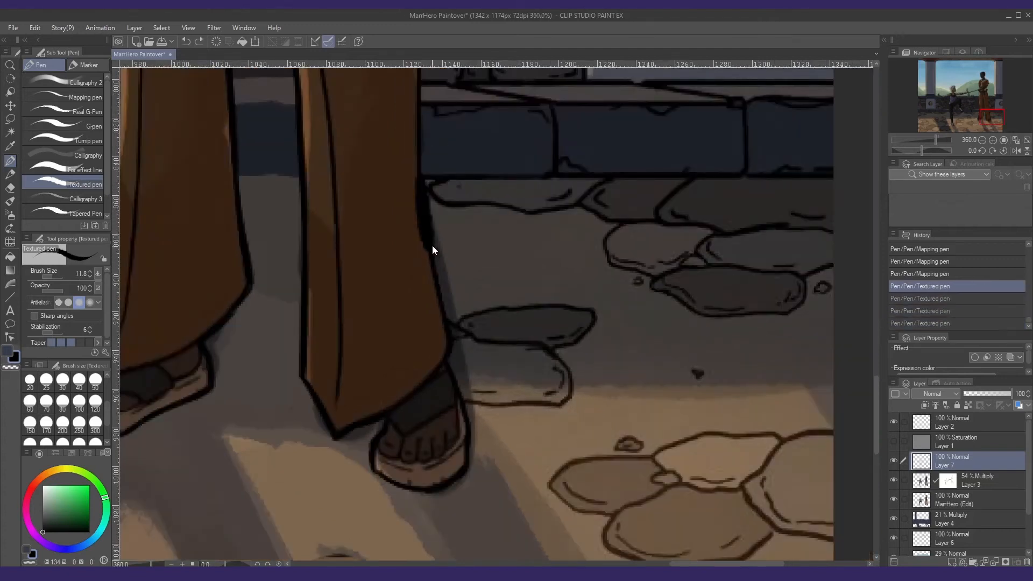
# - Try the Textured pen at size 6.6 on the same outer trouser edge and undo all of the textured strokes
pyautogui.moveTo(433, 236); pyautogui.dragTo(435, 248)
pyautogui.moveTo(422, 188); pyautogui.dragTo(451, 357)
pyautogui.moveTo(450, 317); pyautogui.dragTo(460, 407)
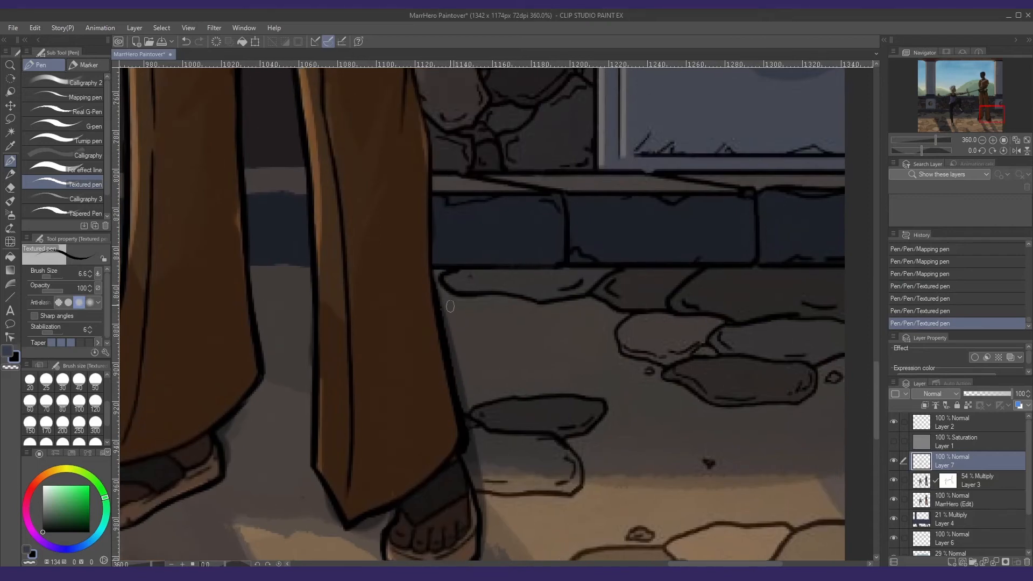
pyautogui.moveTo(429, 161); pyautogui.dragTo(433, 276)
pyautogui.moveTo(433, 268); pyautogui.dragTo(440, 299)
pyautogui.hotkey('ctrl', 'z')
pyautogui.hotkey('ctrl', 'z')
pyautogui.hotkey('ctrl', 'z')
pyautogui.hotkey('ctrl', 'z')
pyautogui.hotkey('ctrl', 'z')
pyautogui.hotkey('ctrl', 'z')
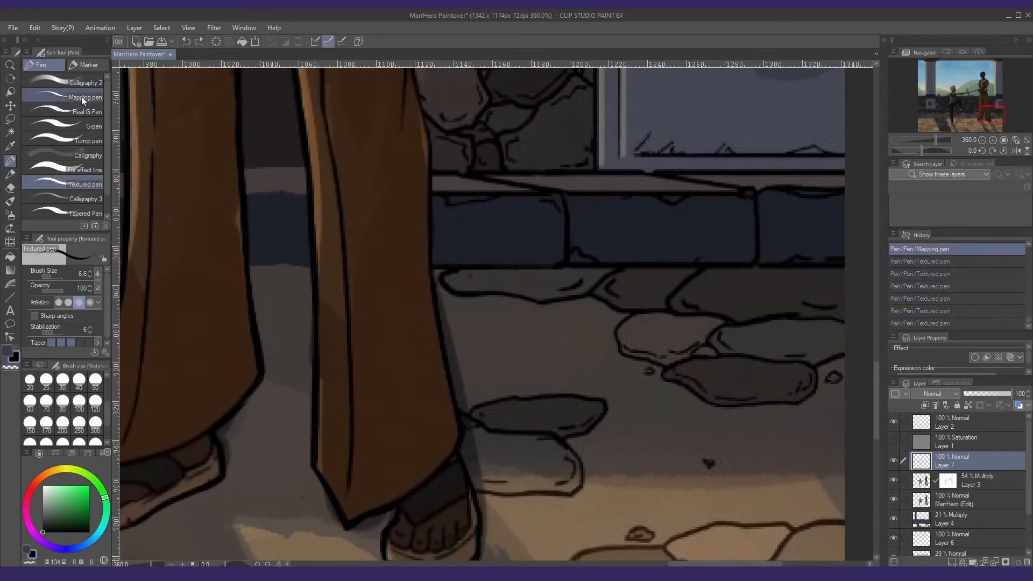
# - Thicken the outer edge of the taller figure's far trouser leg with the Mapping pen at size 4.9
pyautogui.click(82, 96)
pyautogui.moveTo(422, 377); pyautogui.dragTo(400, 304)
pyautogui.moveTo(410, 145); pyautogui.dragTo(415, 246)
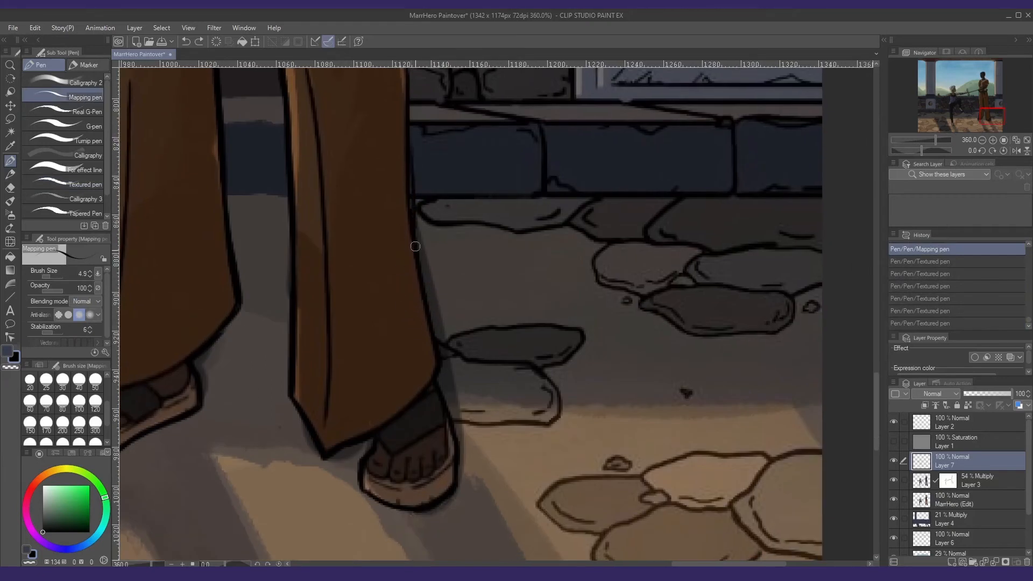
pyautogui.moveTo(411, 169); pyautogui.dragTo(421, 299)
pyautogui.moveTo(412, 217); pyautogui.dragTo(429, 328)
pyautogui.moveTo(417, 161); pyautogui.dragTo(433, 388)
pyautogui.moveTo(404, 80); pyautogui.dragTo(423, 345)
pyautogui.moveTo(406, 206); pyautogui.dragTo(427, 342)
pyautogui.moveTo(433, 297); pyautogui.dragTo(441, 367)
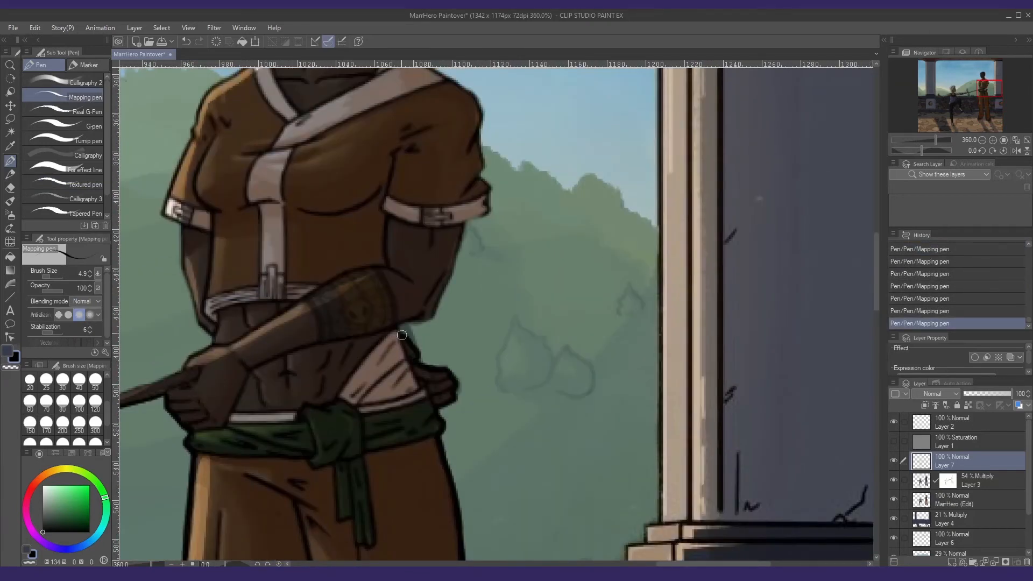
# - Thicken the outline of the taller figure's far hip, bent elbow, sleeve and shoulder
pyautogui.moveTo(456, 236); pyautogui.dragTo(406, 334)
pyautogui.moveTo(441, 161); pyautogui.dragTo(417, 301)
pyautogui.moveTo(433, 223); pyautogui.dragTo(451, 305)
pyautogui.moveTo(387, 151); pyautogui.dragTo(415, 297)
pyautogui.moveTo(358, 263)
pyautogui.mouseDown()
pyautogui.moveTo(460, 366)
pyautogui.moveTo(637, 146)
pyautogui.mouseUp()
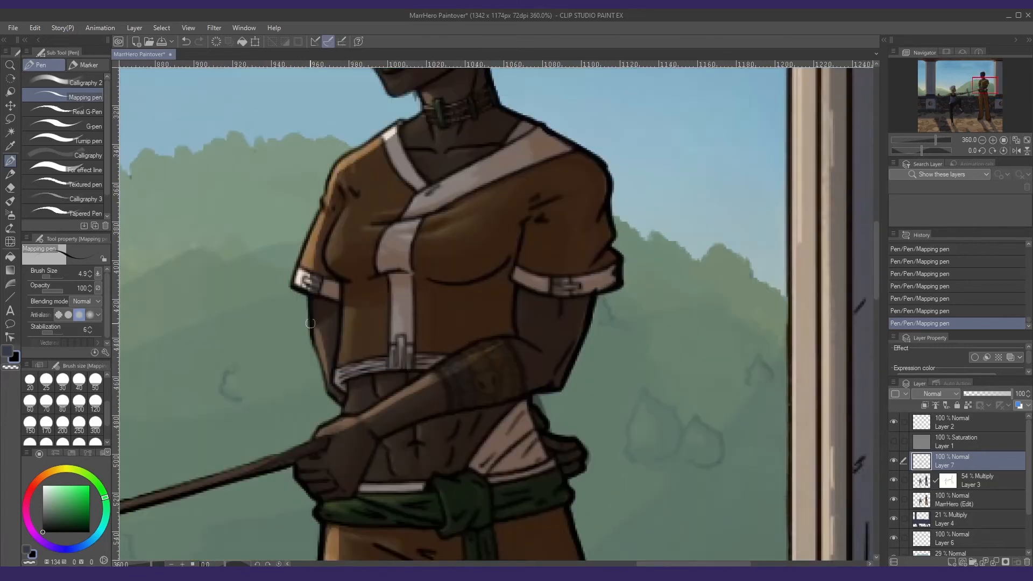
# - Thicken the outline of the taller figure's arm and hand on the staff side, undoing the misplaced strokes
pyautogui.moveTo(409, 376); pyautogui.dragTo(572, 199)
pyautogui.moveTo(479, 210); pyautogui.dragTo(403, 301)
pyautogui.moveTo(398, 300)
pyautogui.mouseDown()
pyautogui.moveTo(470, 256)
pyautogui.moveTo(404, 398)
pyautogui.mouseUp()
pyautogui.hotkey('ctrl', 'z')
pyautogui.moveTo(378, 320); pyautogui.dragTo(423, 200)
pyautogui.moveTo(417, 207)
pyautogui.mouseDown()
pyautogui.moveTo(498, 152)
pyautogui.moveTo(402, 390)
pyautogui.mouseUp()
pyautogui.moveTo(377, 326); pyautogui.dragTo(351, 241)
pyautogui.hotkey('ctrl', 'z')
pyautogui.moveTo(422, 358)
pyautogui.mouseDown()
pyautogui.moveTo(355, 242)
pyautogui.moveTo(389, 272)
pyautogui.mouseUp()
pyautogui.moveTo(376, 254)
pyautogui.mouseDown()
pyautogui.moveTo(412, 233)
pyautogui.moveTo(509, 233)
pyautogui.moveTo(523, 293)
pyautogui.mouseUp()
pyautogui.moveTo(522, 296)
pyautogui.mouseDown()
pyautogui.moveTo(528, 254)
pyautogui.moveTo(516, 313)
pyautogui.mouseUp()
pyautogui.moveTo(529, 317); pyautogui.dragTo(478, 283)
pyautogui.scroll(1, 524, 267)
pyautogui.scroll(-2, 523, 290)
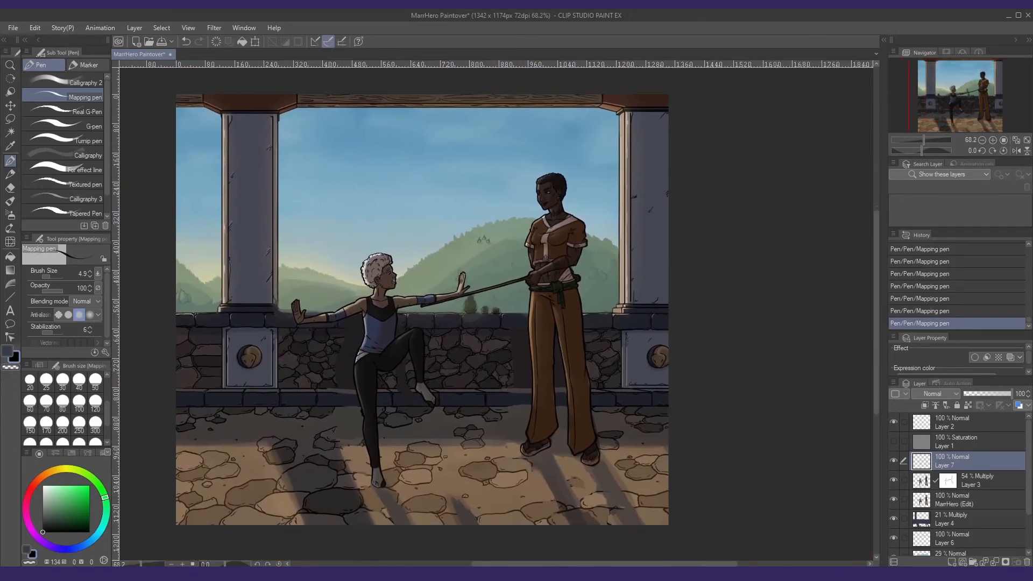
# - Toggle the visibility of Layer 7 to compare the figures with and without the thickened contours
pyautogui.click(894, 461)
pyautogui.click(894, 461)
pyautogui.click(895, 464)
pyautogui.click(895, 464)
# - Thicken the outline along the top of the fighter's hair and save the file
pyautogui.moveTo(469, 367); pyautogui.dragTo(439, 375)
pyautogui.scroll(8, 358, 281)
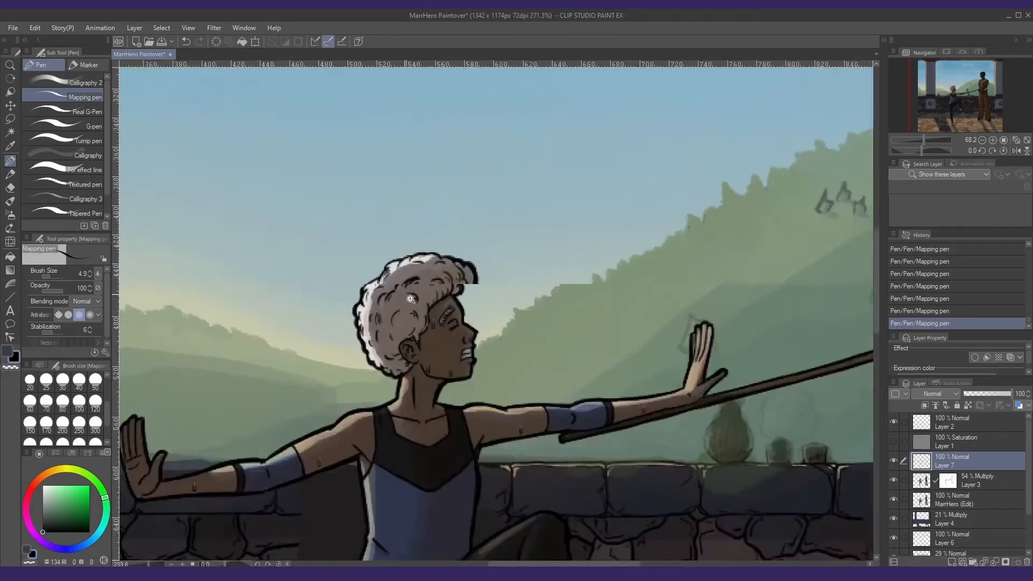
pyautogui.moveTo(393, 265); pyautogui.dragTo(464, 244)
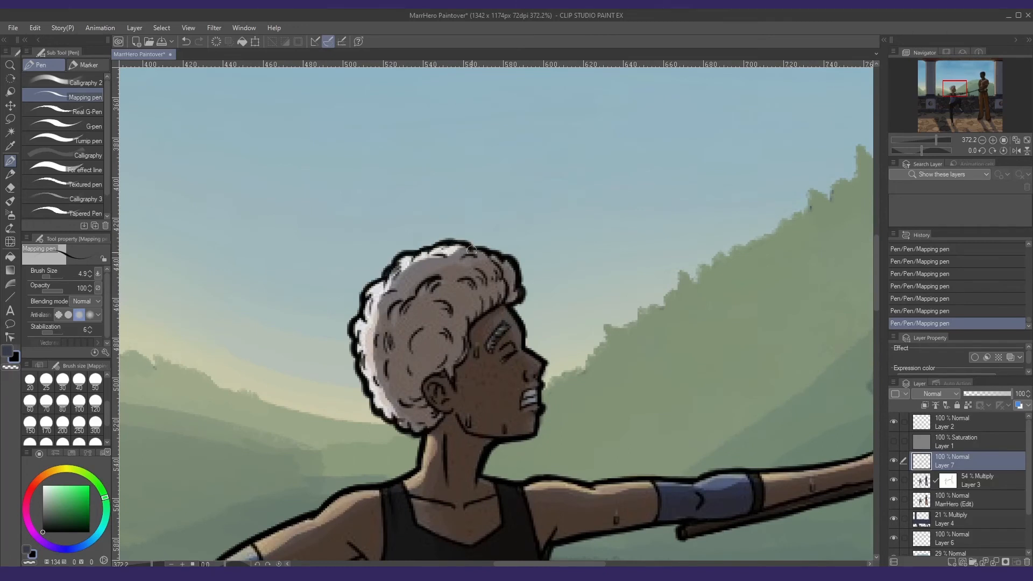
pyautogui.scroll(-9, 411, 287)
pyautogui.hotkey('ctrl', 's')
# - Make the MarrHero (Edit) background layer active and start thinning the left pillar's dark inner line near its capital with the sampled shaft colour
pyautogui.moveTo(374, 289); pyautogui.dragTo(402, 301)
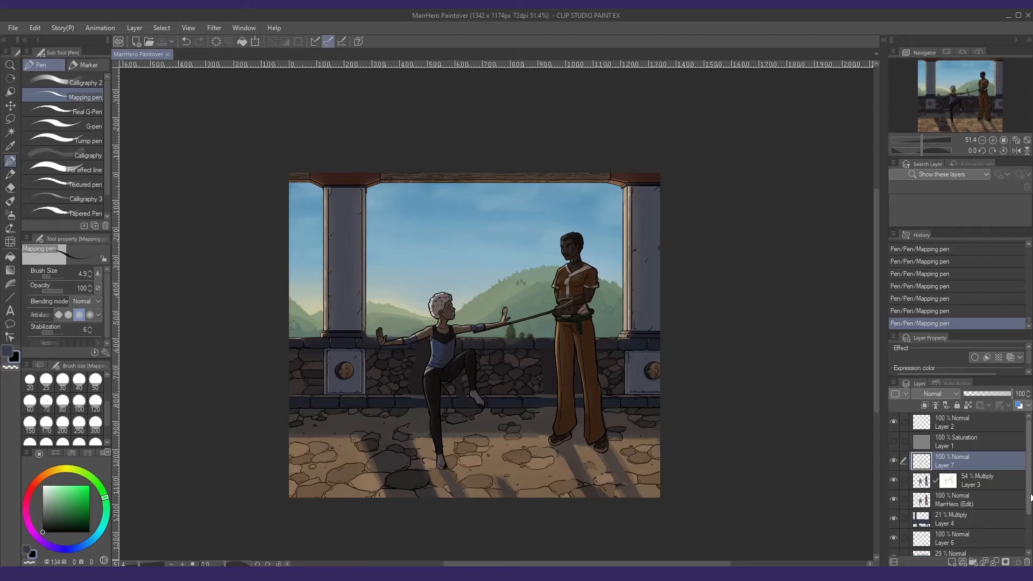
pyautogui.scroll(-3, 968, 500)
pyautogui.click(977, 524)
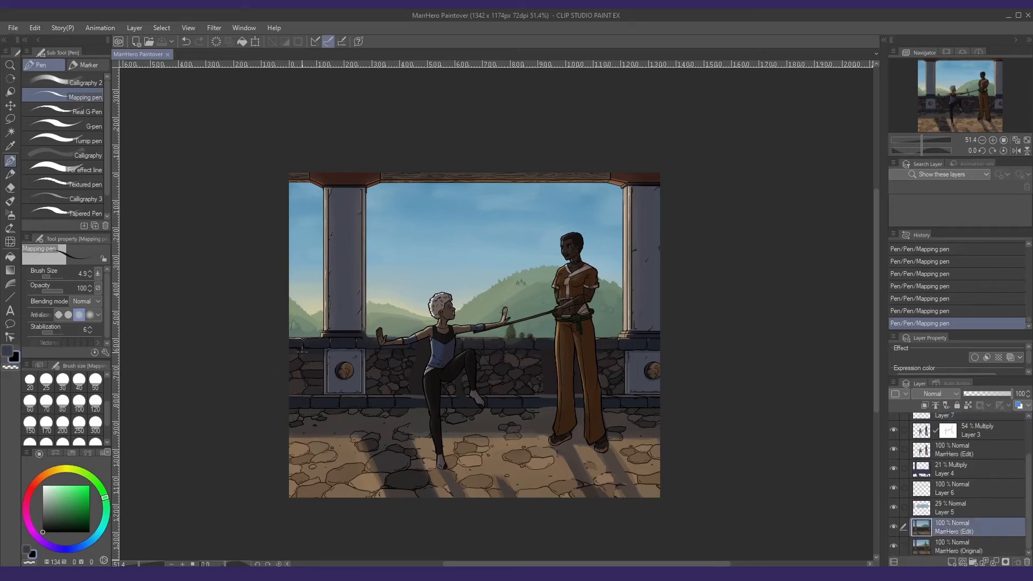
pyautogui.press('alt')
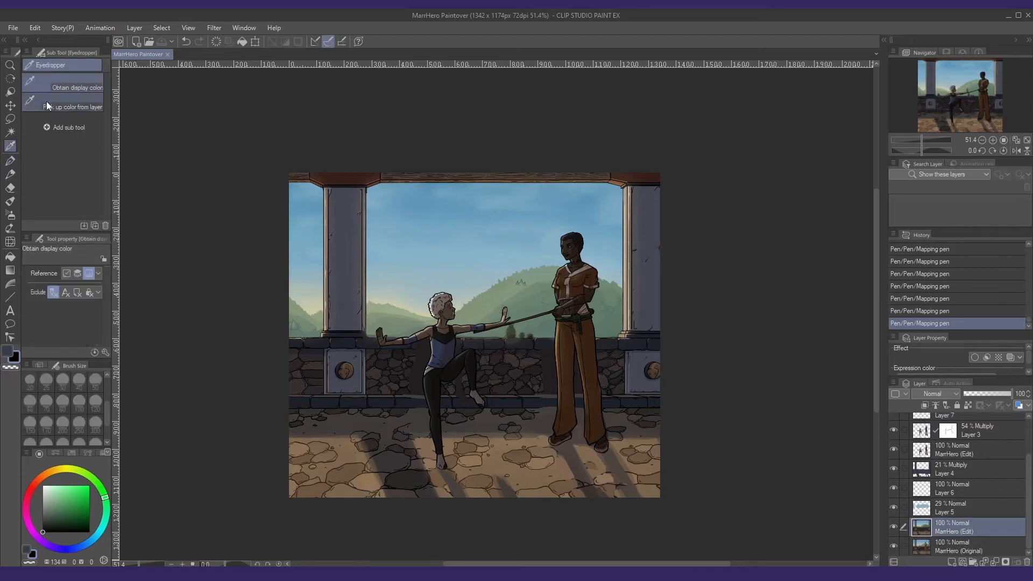
pyautogui.scroll(5, 327, 191)
pyautogui.keyDown('alt'); pyautogui.click(340, 220); pyautogui.keyUp('alt')
pyautogui.moveTo(332, 184); pyautogui.dragTo(334, 200)
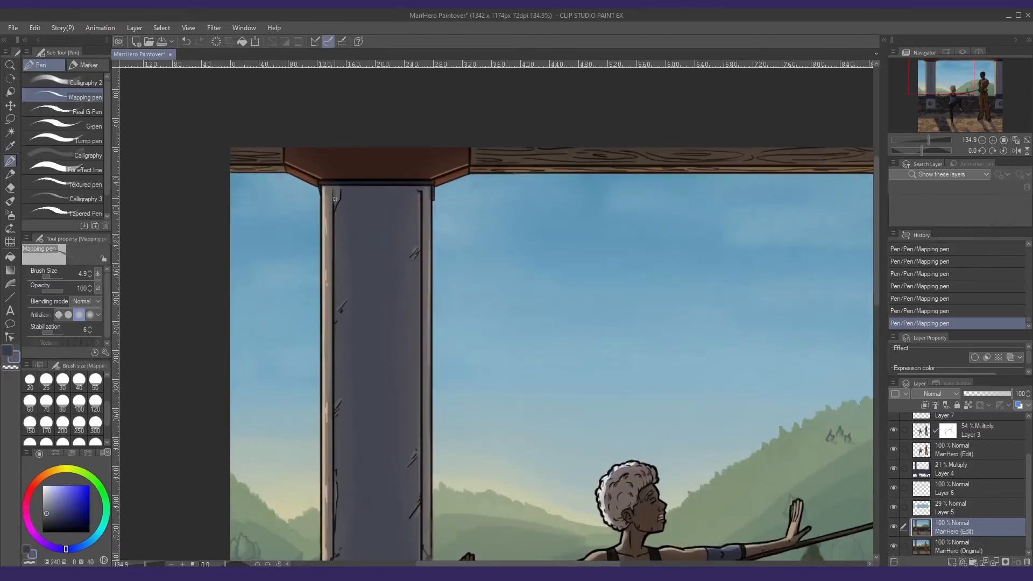
# - Thin the dark inner line down the left pillar's shaft with sampled shaft colours, undoing the misplaced strokes
pyautogui.keyDown('alt'); pyautogui.click(337, 168); pyautogui.keyUp('alt')
pyautogui.moveTo(338, 249)
pyautogui.mouseDown()
pyautogui.moveTo(338, 190)
pyautogui.moveTo(335, 244)
pyautogui.mouseUp()
pyautogui.hotkey('ctrl', 'z')
pyautogui.hotkey('ctrl', 'z')
pyautogui.moveTo(336, 197); pyautogui.dragTo(337, 188)
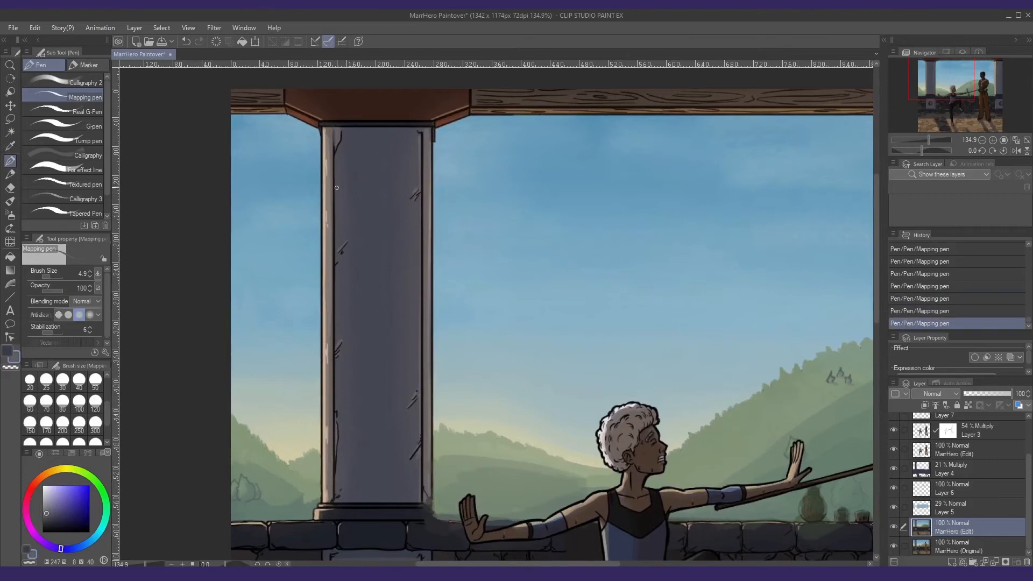
pyautogui.moveTo(337, 295); pyautogui.dragTo(337, 213)
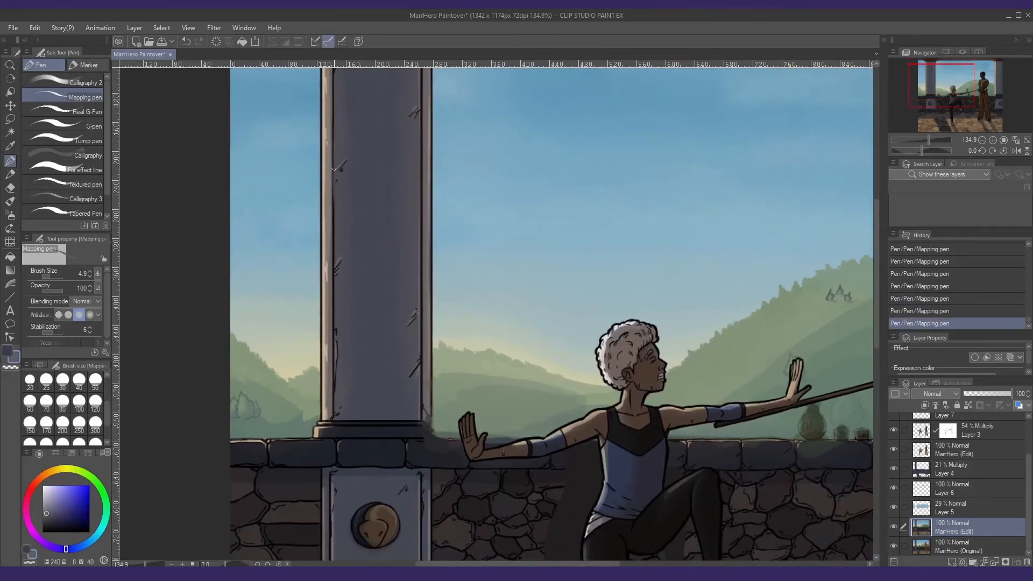
pyautogui.moveTo(397, 278)
pyautogui.mouseDown()
pyautogui.moveTo(323, 244)
pyautogui.moveTo(347, 290)
pyautogui.moveTo(347, 227)
pyautogui.mouseUp()
pyautogui.keyDown('alt'); pyautogui.click(341, 242); pyautogui.keyUp('alt')
pyautogui.moveTo(346, 286); pyautogui.dragTo(349, 213)
pyautogui.keyDown('alt'); pyautogui.click(349, 307); pyautogui.keyUp('alt')
pyautogui.moveTo(349, 161)
pyautogui.mouseDown()
pyautogui.moveTo(347, 281)
pyautogui.moveTo(350, 207)
pyautogui.mouseUp()
pyautogui.moveTo(348, 214)
pyautogui.mouseDown()
pyautogui.moveTo(346, 295)
pyautogui.moveTo(347, 229)
pyautogui.mouseUp()
pyautogui.moveTo(340, 262); pyautogui.dragTo(409, 194)
# - Thin the left pillar's outer contour using colours sampled from its lit edge, undoing the misplaced strokes
pyautogui.keyDown('alt'); pyautogui.click(312, 419); pyautogui.keyUp('alt')
pyautogui.moveTo(312, 457); pyautogui.dragTo(308, 310)
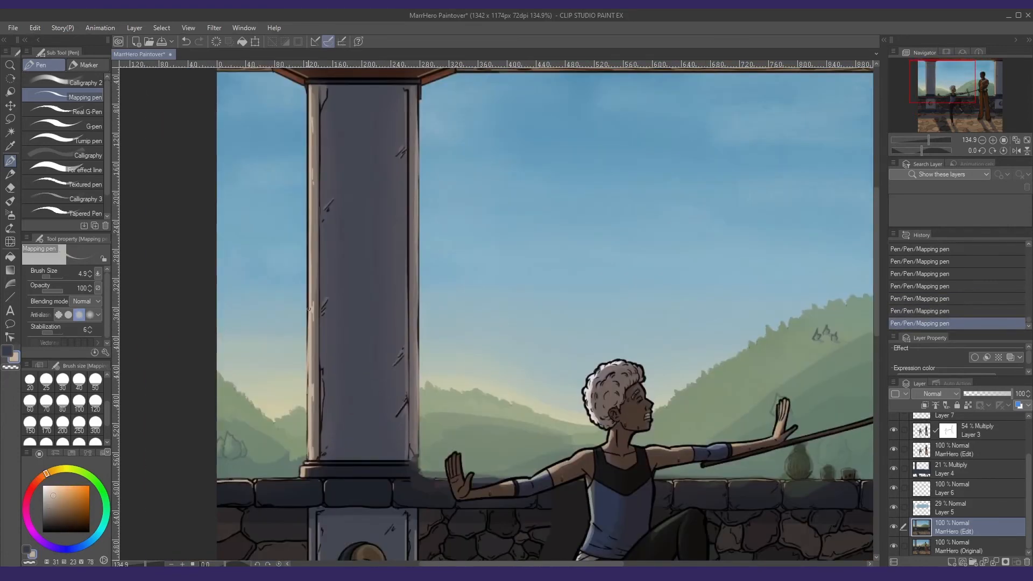
pyautogui.moveTo(309, 259)
pyautogui.mouseDown()
pyautogui.moveTo(309, 339)
pyautogui.moveTo(308, 271)
pyautogui.mouseUp()
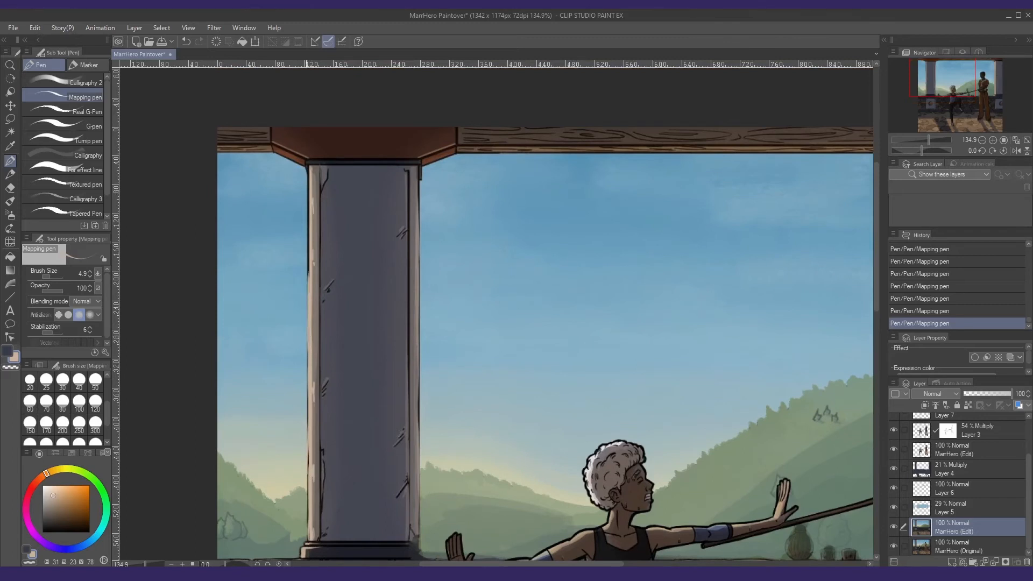
pyautogui.scroll(2, 309, 245)
pyautogui.hotkey('ctrl', 'z')
pyautogui.hotkey('ctrl', 'z')
pyautogui.keyDown('alt'); pyautogui.click(314, 242); pyautogui.keyUp('alt')
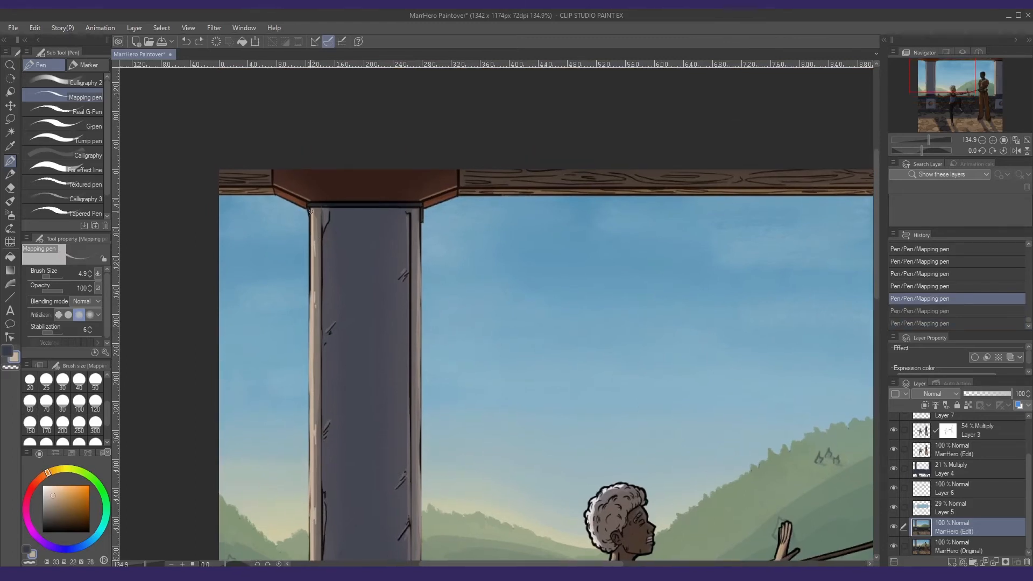
pyautogui.moveTo(310, 209); pyautogui.dragTo(312, 297)
pyautogui.hotkey('ctrl', 'z')
pyautogui.hotkey('ctrl', 'z')
pyautogui.moveTo(311, 258); pyautogui.dragTo(312, 303)
pyautogui.moveTo(313, 347); pyautogui.dragTo(298, 162)
pyautogui.moveTo(307, 339); pyautogui.dragTo(318, 339)
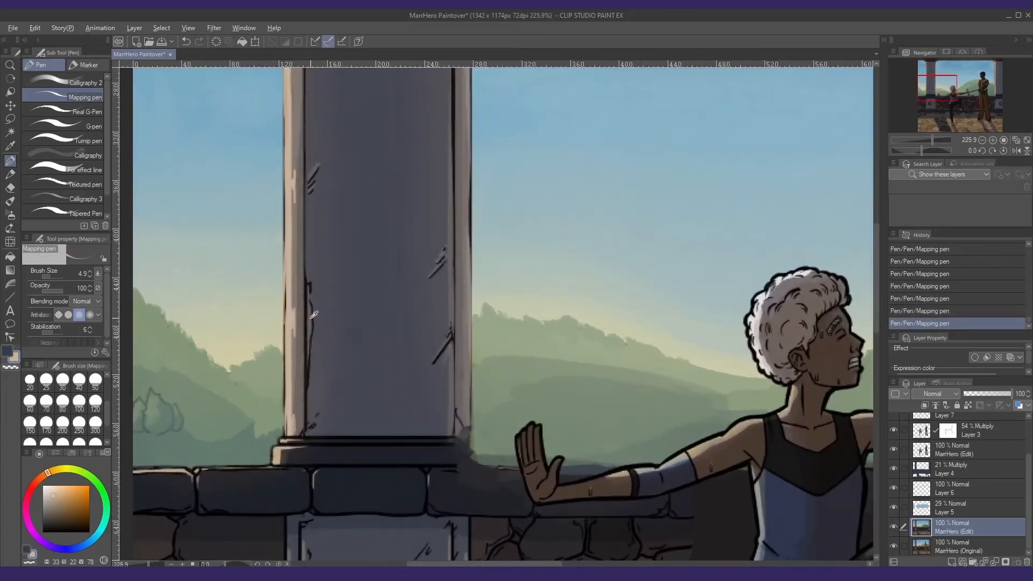
# - Soften the lines and cracks at the lower end of the left pillar's shaft and around its base with sampled colours
pyautogui.keyDown('alt'); pyautogui.click(313, 316); pyautogui.keyUp('alt')
pyautogui.moveTo(306, 298); pyautogui.dragTo(307, 353)
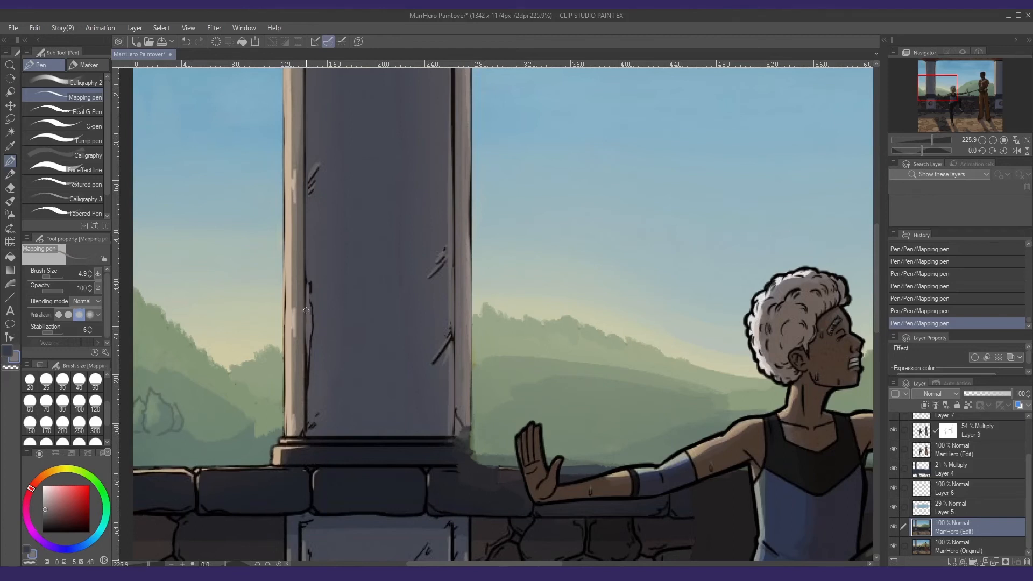
pyautogui.keyDown('alt'); pyautogui.click(312, 295); pyautogui.keyUp('alt')
pyautogui.keyDown('alt'); pyautogui.click(306, 275); pyautogui.keyUp('alt')
pyautogui.scroll(-3, 306, 301)
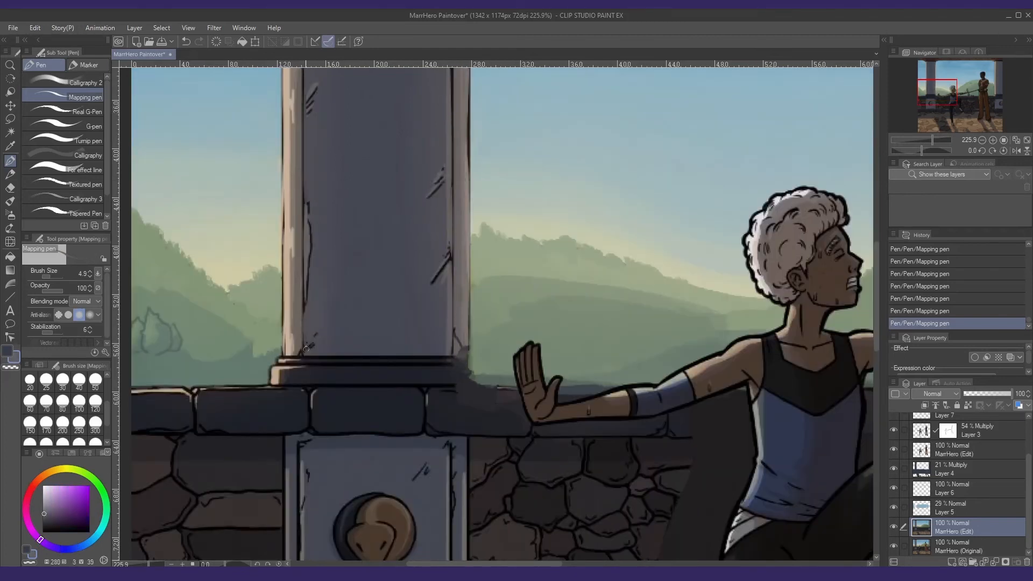
pyautogui.moveTo(366, 347); pyautogui.dragTo(323, 342)
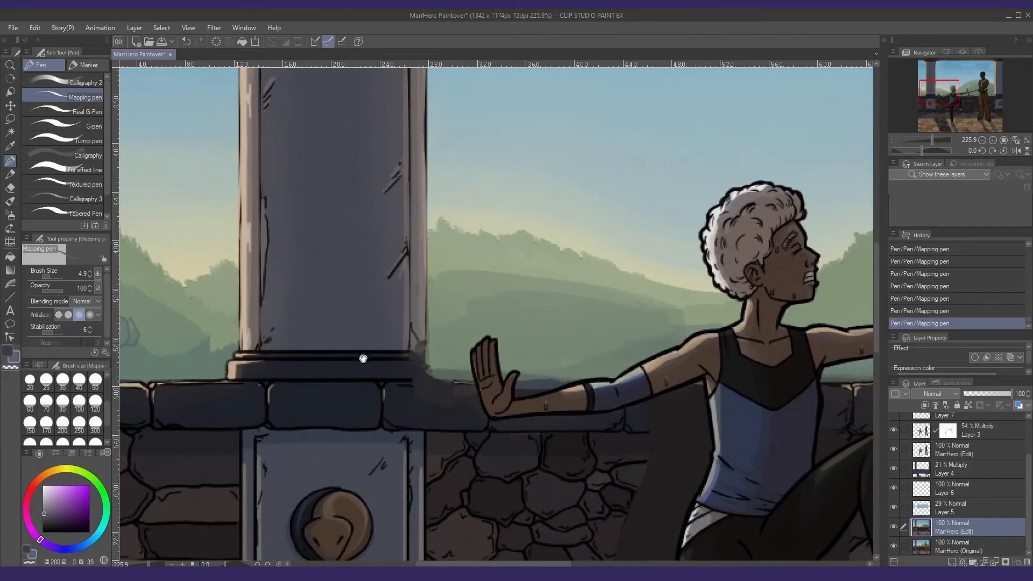
pyautogui.keyDown('alt'); pyautogui.click(279, 352); pyautogui.keyUp('alt')
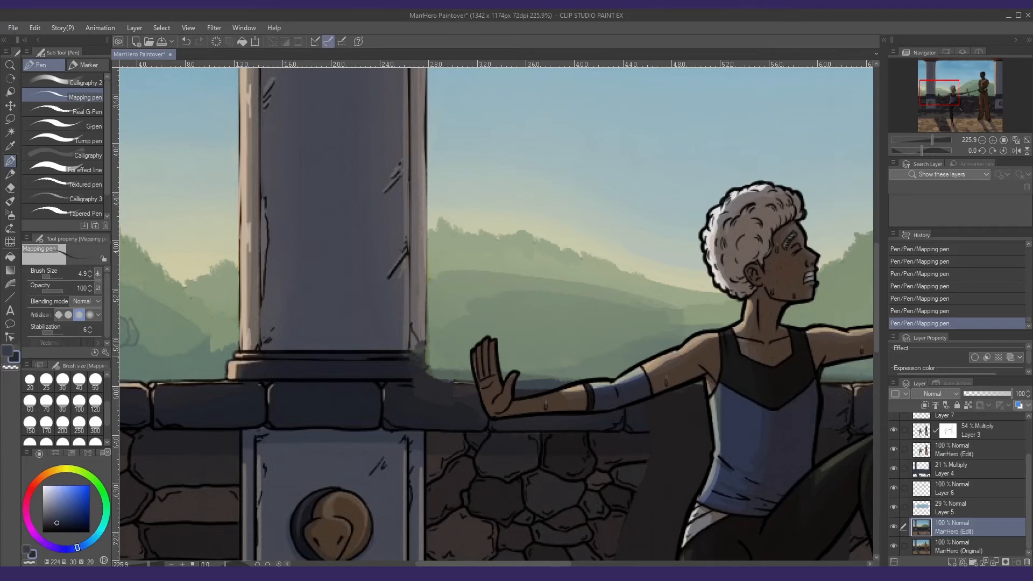
pyautogui.moveTo(279, 367); pyautogui.dragTo(313, 292)
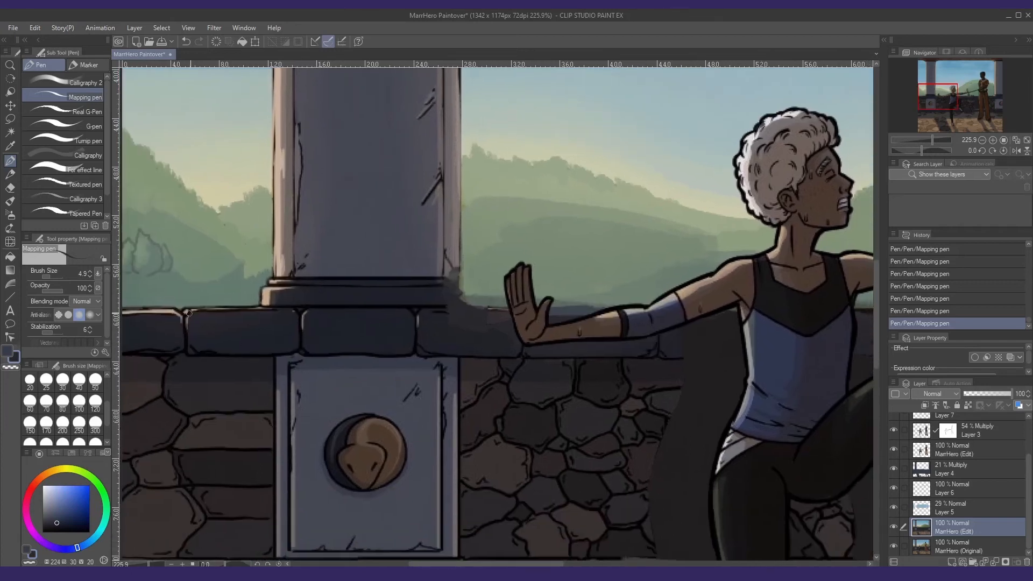
pyautogui.keyDown('alt'); pyautogui.click(279, 298); pyautogui.keyUp('alt')
pyautogui.scroll(-4, 365, 303)
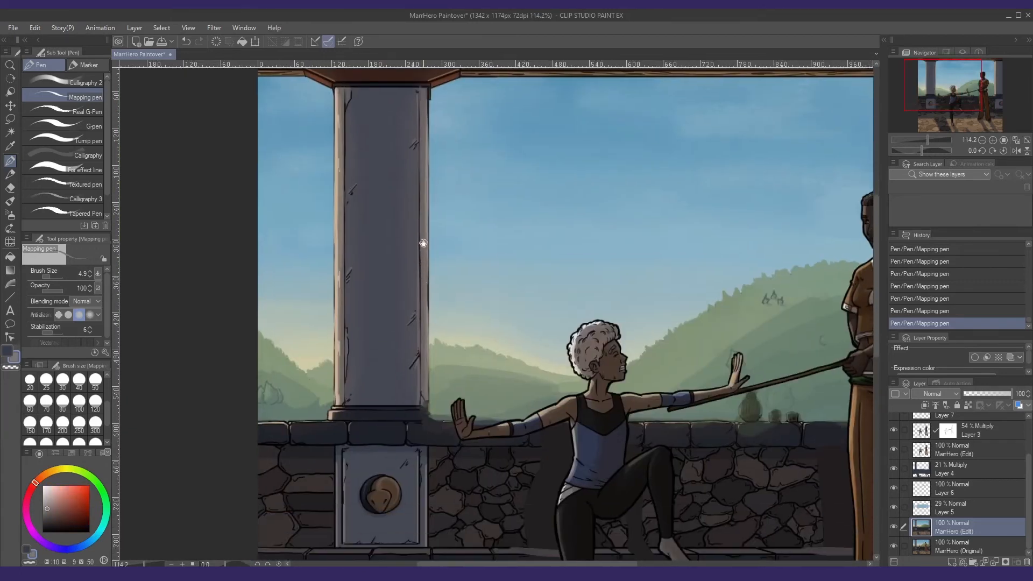
# - Toggle the visibility of the MarrHero (Edit) background layer to compare the painting with the original
pyautogui.scroll(-3, 430, 293)
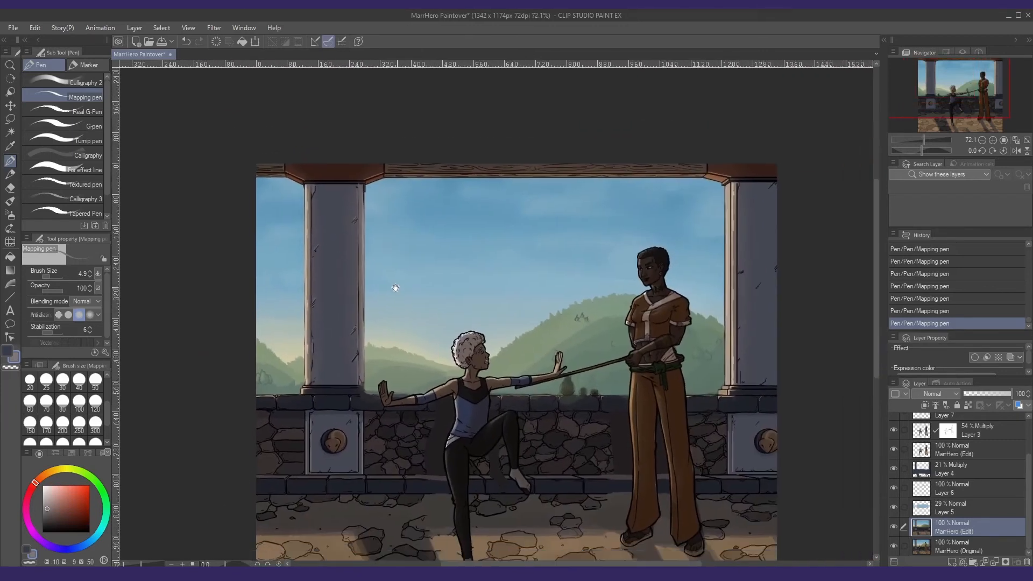
pyautogui.moveTo(396, 288); pyautogui.dragTo(381, 280)
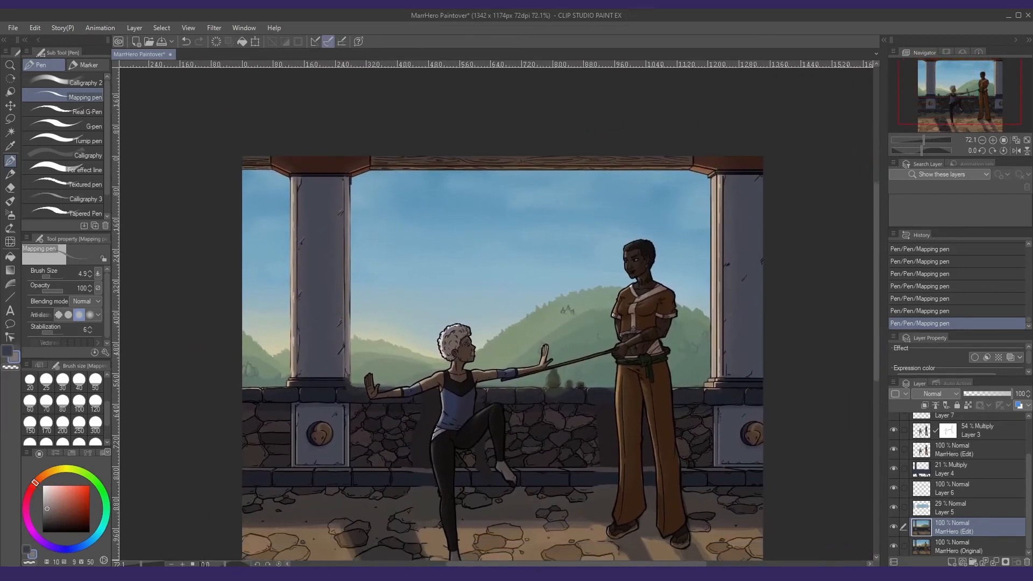
pyautogui.click(893, 527)
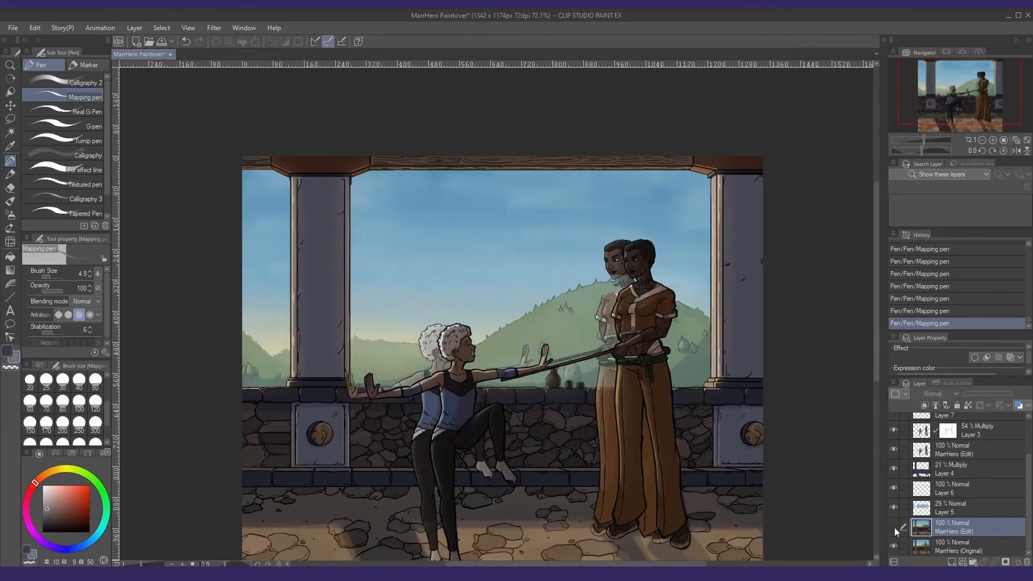
pyautogui.click(893, 527)
pyautogui.moveTo(655, 224); pyautogui.dragTo(575, 189)
pyautogui.moveTo(489, 290); pyautogui.dragTo(532, 315)
pyautogui.scroll(-3, 518, 297)
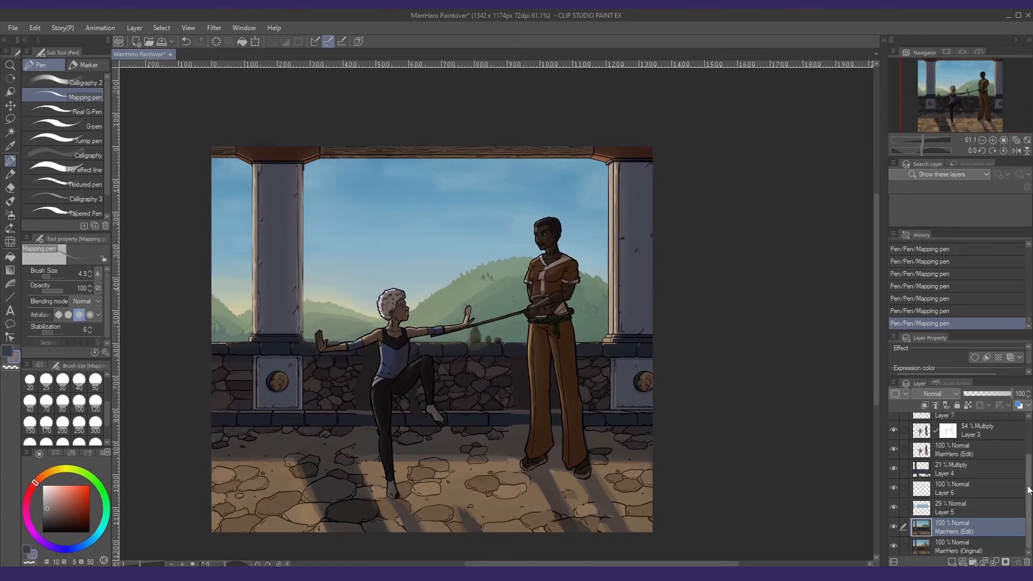
# - Add a new raster layer above Layer 2 and choose a pale yellow for the Mapping pen at brush size 21.2
pyautogui.scroll(3, 942, 467)
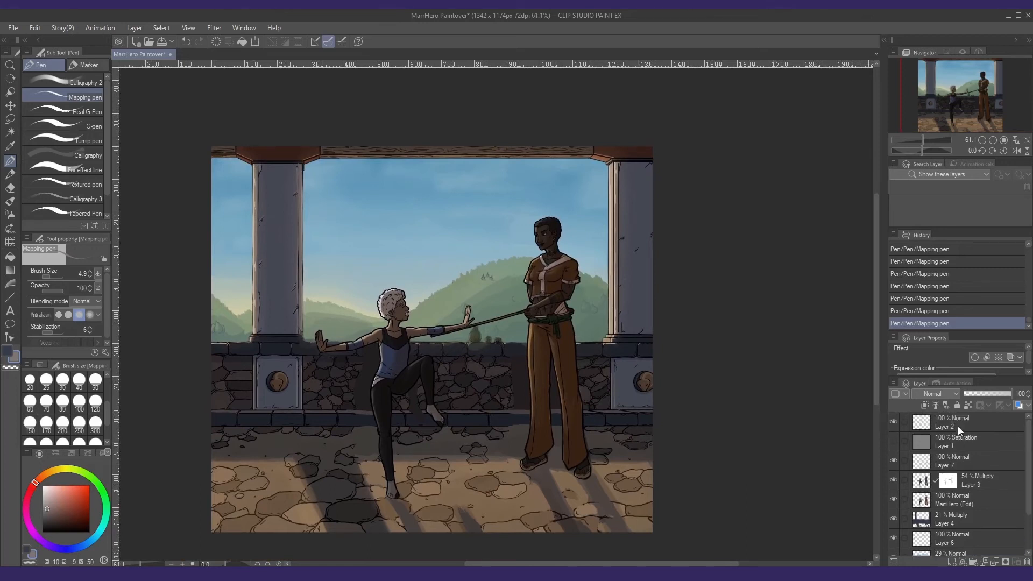
pyautogui.click(947, 429)
pyautogui.click(951, 561)
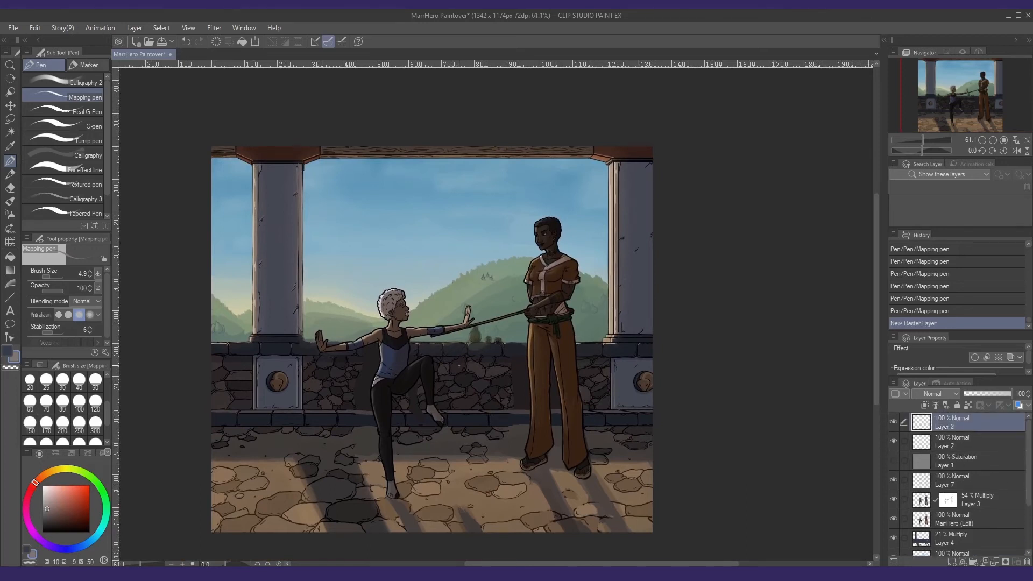
pyautogui.click(58, 473)
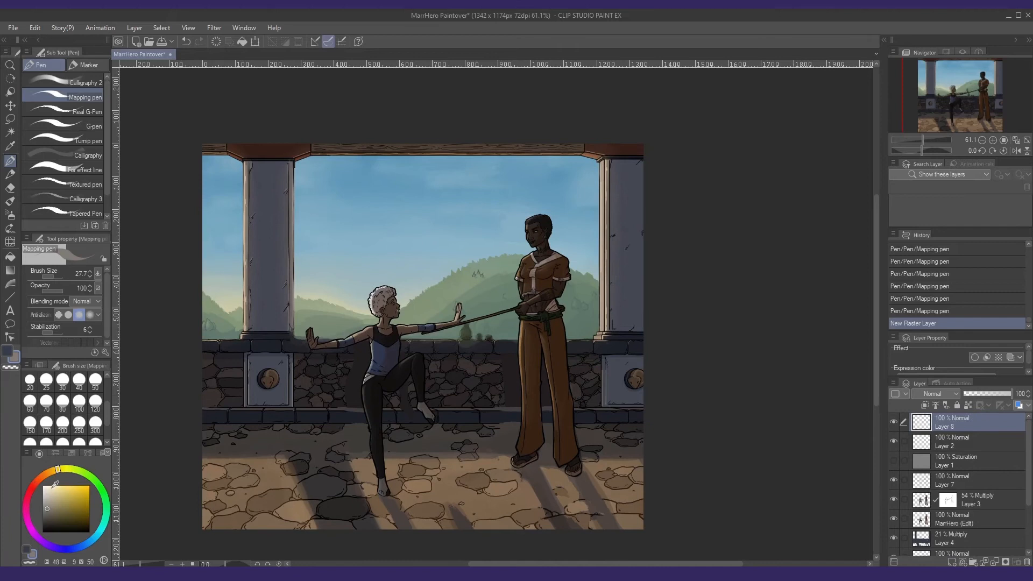
pyautogui.click(54, 485)
pyautogui.moveTo(381, 335); pyautogui.dragTo(374, 326)
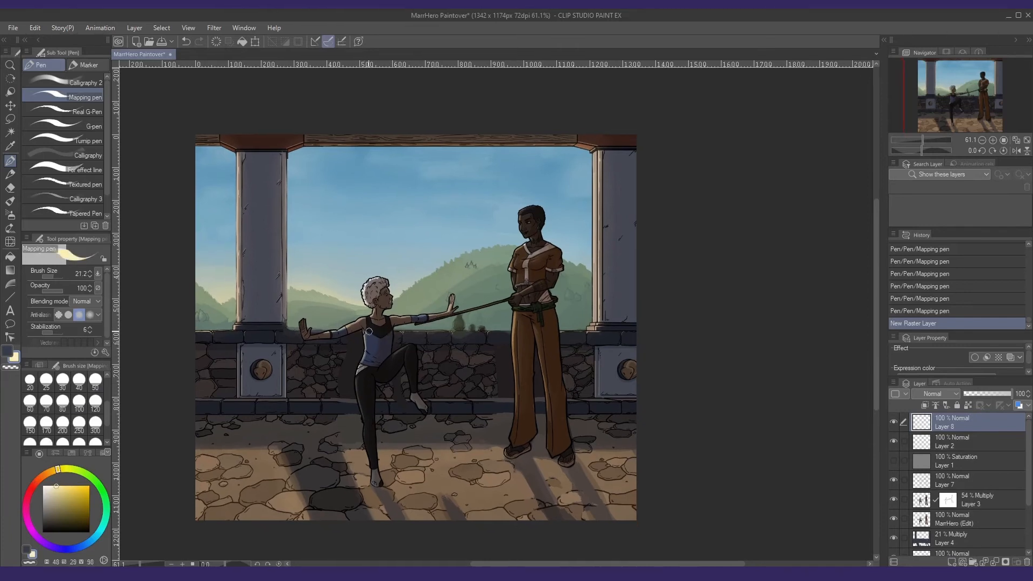
# - Paint a pale yellow rim light along the fighter's arms and hair, the staff, and the taller figure's head and shoulder, undoing a misplaced stroke
pyautogui.scroll(3, 369, 332)
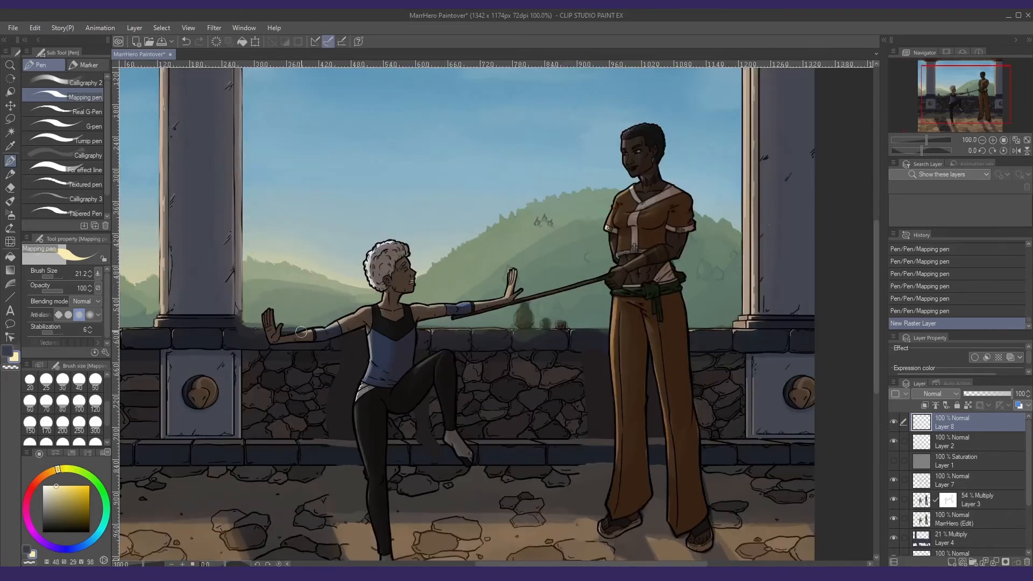
pyautogui.moveTo(300, 332); pyautogui.dragTo(352, 315)
pyautogui.moveTo(326, 329); pyautogui.dragTo(369, 306)
pyautogui.moveTo(367, 307); pyautogui.dragTo(380, 303)
pyautogui.moveTo(376, 305)
pyautogui.mouseDown()
pyautogui.moveTo(384, 294)
pyautogui.moveTo(368, 272)
pyautogui.moveTo(394, 242)
pyautogui.mouseUp()
pyautogui.moveTo(423, 307)
pyautogui.mouseDown()
pyautogui.moveTo(376, 296)
pyautogui.moveTo(434, 295)
pyautogui.moveTo(466, 263)
pyautogui.mouseUp()
pyautogui.hotkey('ctrl', 'z')
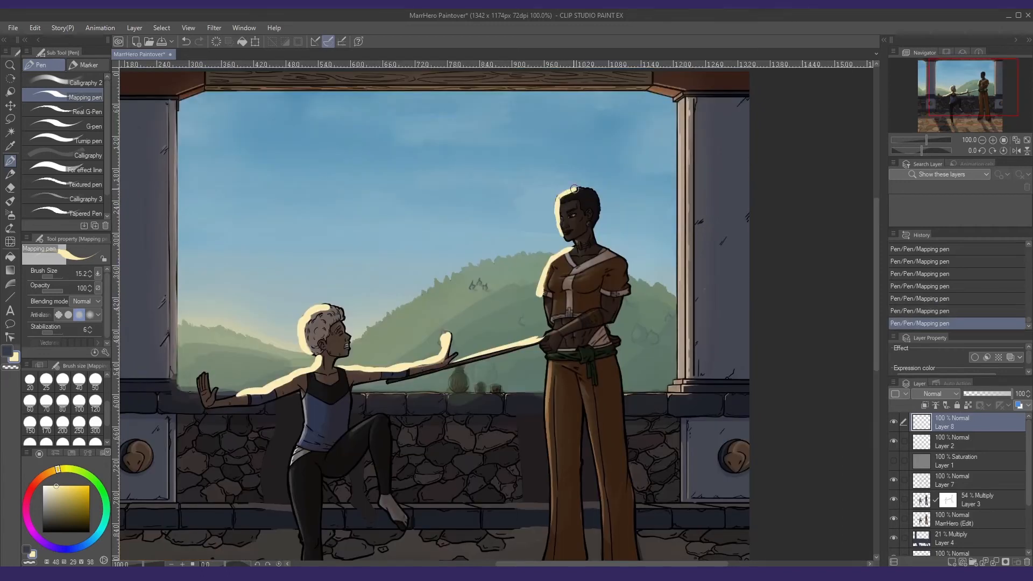
# - Extend the rim light along the taller figure's forearm and down the edges of the trouser legs
pyautogui.scroll(-3, 569, 250)
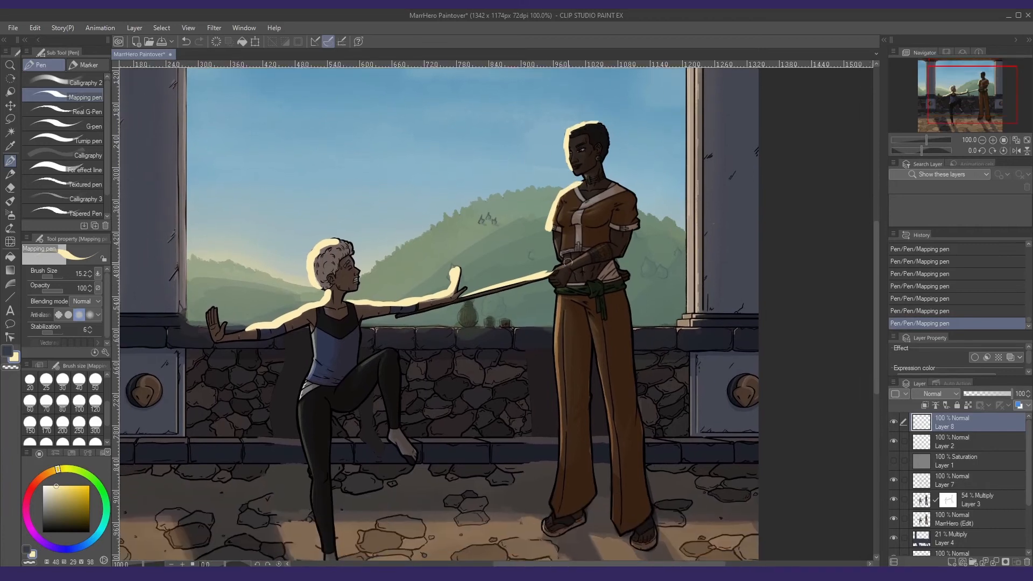
pyautogui.moveTo(574, 260); pyautogui.dragTo(612, 243)
pyautogui.moveTo(561, 307)
pyautogui.mouseDown()
pyautogui.moveTo(563, 254)
pyautogui.moveTo(561, 365)
pyautogui.mouseUp()
pyautogui.moveTo(558, 341); pyautogui.dragTo(564, 415)
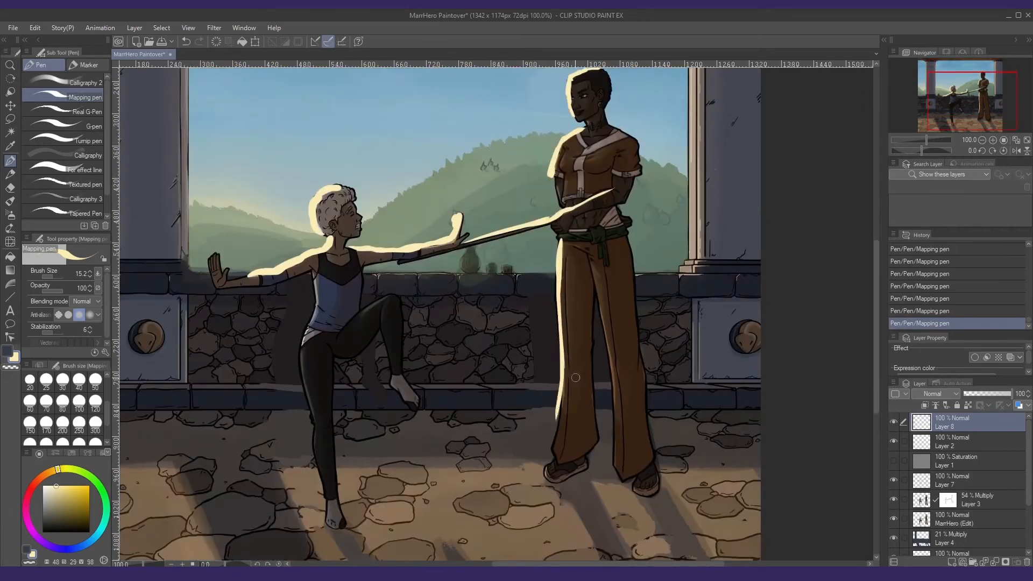
pyautogui.moveTo(576, 378); pyautogui.dragTo(574, 318)
pyautogui.moveTo(594, 228); pyautogui.dragTo(614, 352)
pyautogui.moveTo(563, 356); pyautogui.dragTo(590, 351)
# - Paint the rim light down the fighter's back and standing leg and along the top of the wall and its pots
pyautogui.moveTo(349, 221)
pyautogui.mouseDown()
pyautogui.moveTo(339, 340)
pyautogui.moveTo(351, 379)
pyautogui.mouseUp()
pyautogui.moveTo(233, 223); pyautogui.dragTo(258, 321)
pyautogui.moveTo(421, 323); pyautogui.dragTo(504, 323)
pyautogui.moveTo(503, 323)
pyautogui.mouseDown()
pyautogui.moveTo(435, 321)
pyautogui.moveTo(459, 321)
pyautogui.mouseUp()
pyautogui.moveTo(456, 310)
pyautogui.mouseDown()
pyautogui.moveTo(461, 296)
pyautogui.moveTo(485, 309)
pyautogui.mouseUp()
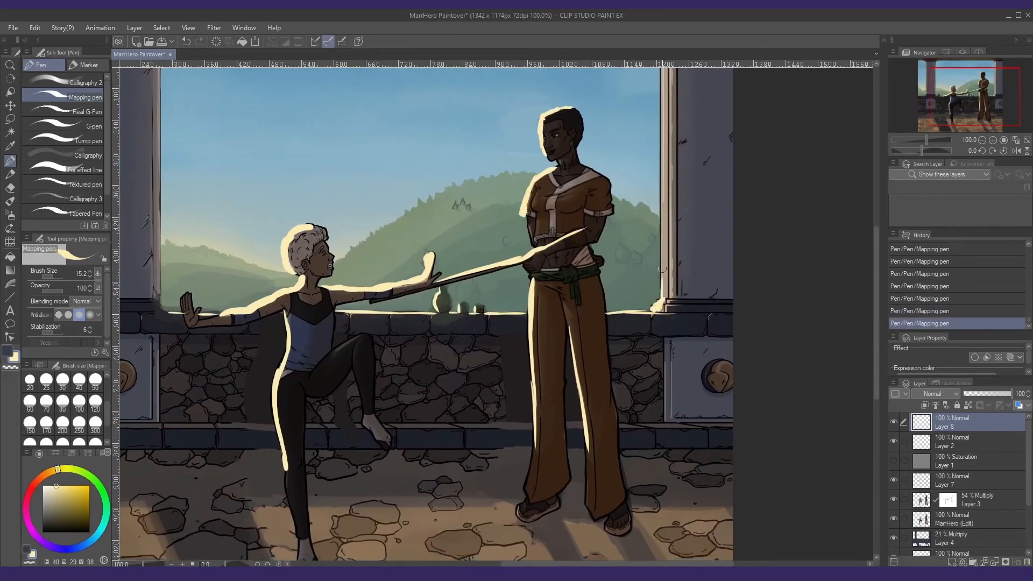
# - Paint the rim light down the left pillar's edge and along the wall top beside it
pyautogui.moveTo(661, 269)
pyautogui.mouseDown()
pyautogui.moveTo(661, 385)
pyautogui.moveTo(845, 356)
pyautogui.mouseUp()
pyautogui.moveTo(268, 121)
pyautogui.mouseDown()
pyautogui.moveTo(268, 320)
pyautogui.moveTo(267, 237)
pyautogui.mouseUp()
pyautogui.moveTo(264, 205); pyautogui.dragTo(259, 310)
pyautogui.moveTo(238, 325)
pyautogui.mouseDown()
pyautogui.moveTo(194, 326)
pyautogui.moveTo(204, 326)
pyautogui.mouseUp()
# - Try the rim light layer in Add blending mode at 32% opacity
pyautogui.scroll(-3, 150, 319)
pyautogui.click(932, 393)
pyautogui.click(925, 230)
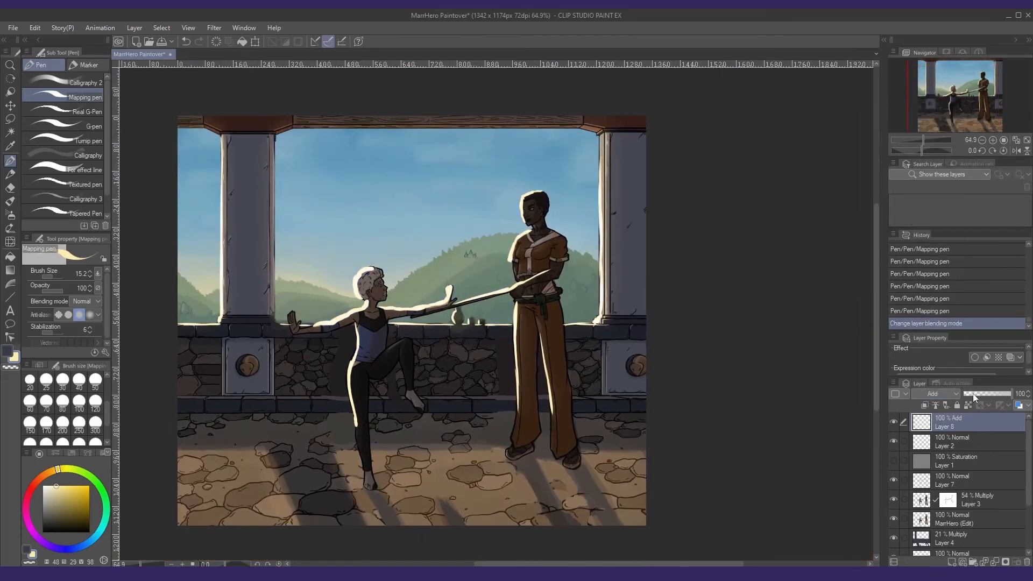
pyautogui.moveTo(972, 393); pyautogui.dragTo(979, 394)
pyautogui.click(936, 394)
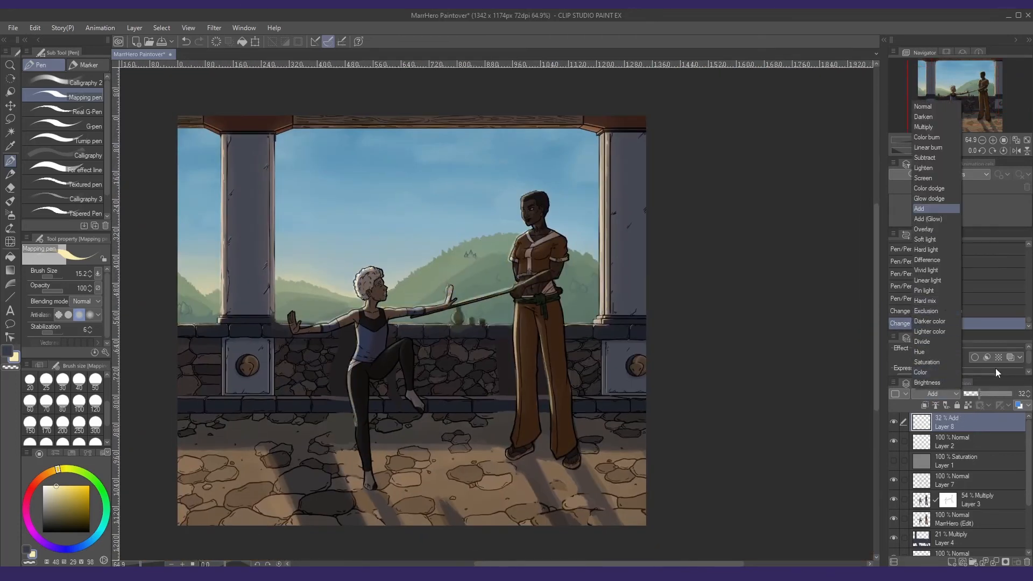
pyautogui.click(984, 396)
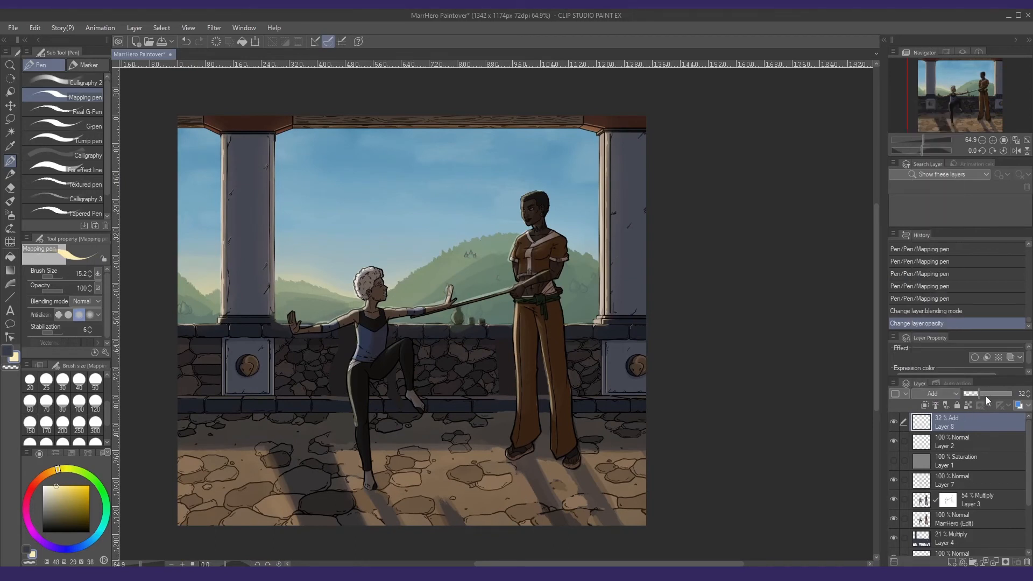
pyautogui.click(986, 396)
pyautogui.moveTo(980, 393); pyautogui.dragTo(977, 386)
# - Set the rim light layer to Overlay blending mode at 49% opacity
pyautogui.click(941, 393)
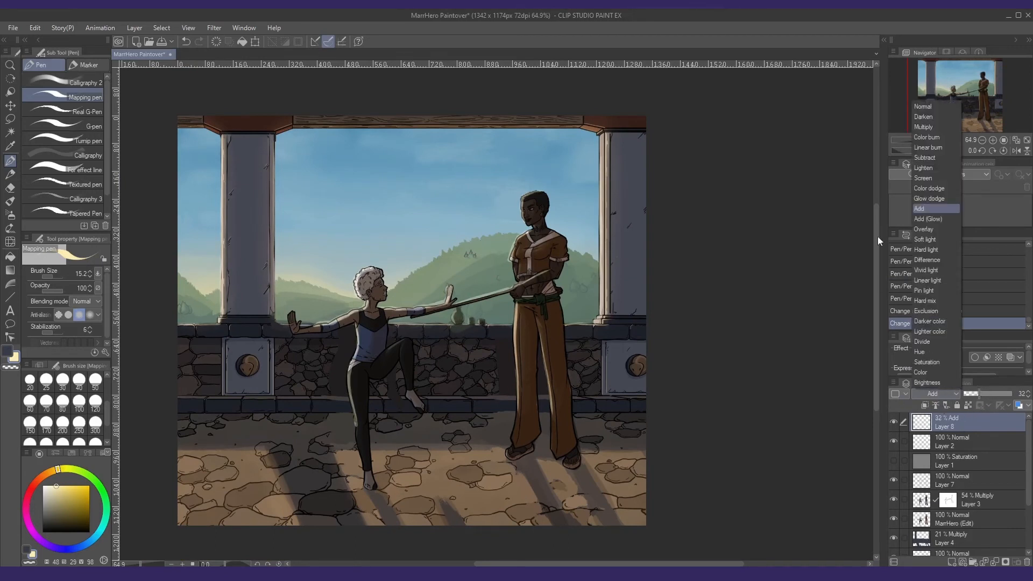
pyautogui.click(928, 230)
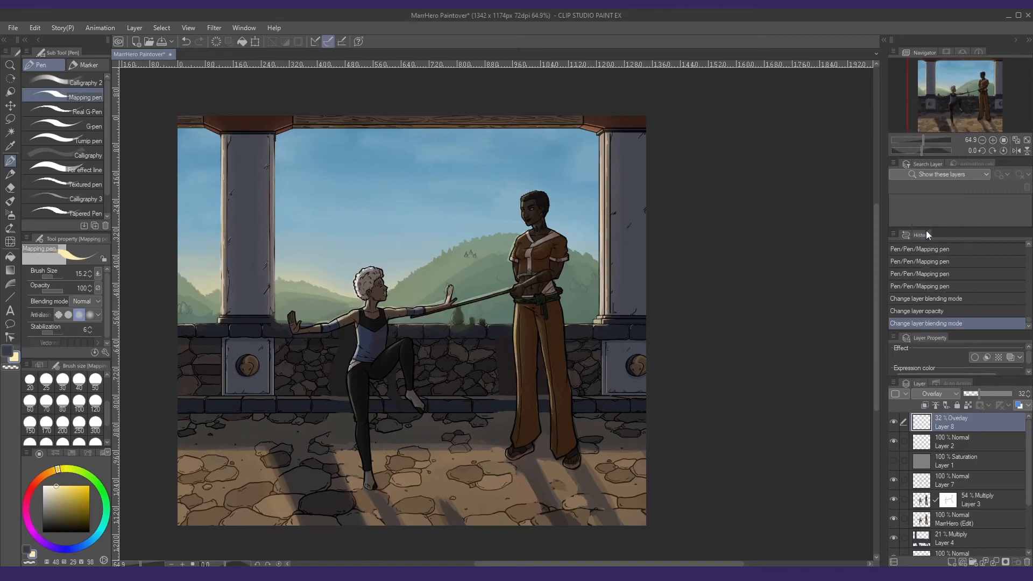
pyautogui.click(987, 393)
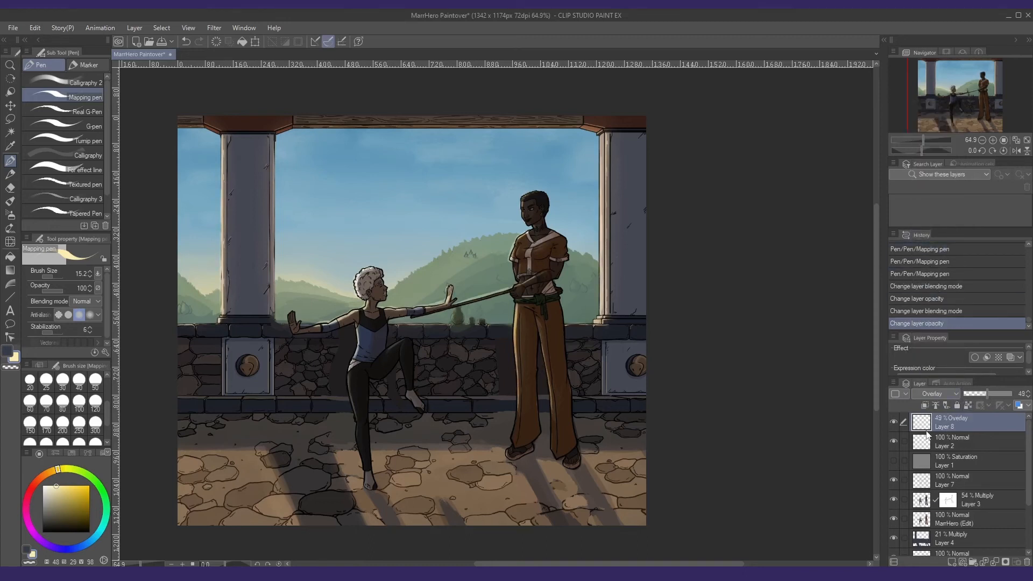
# - Set the Overlay rim light layer to 38% opacity and compare the picture with and without it
pyautogui.click(894, 422)
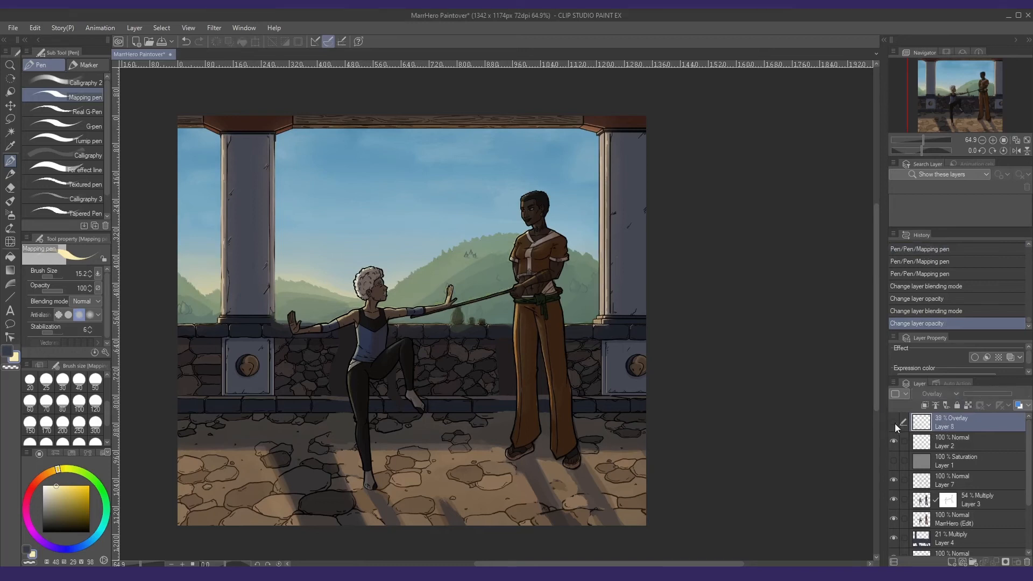
pyautogui.click(894, 423)
pyautogui.click(895, 425)
pyautogui.click(896, 427)
pyautogui.moveTo(581, 326); pyautogui.dragTo(601, 335)
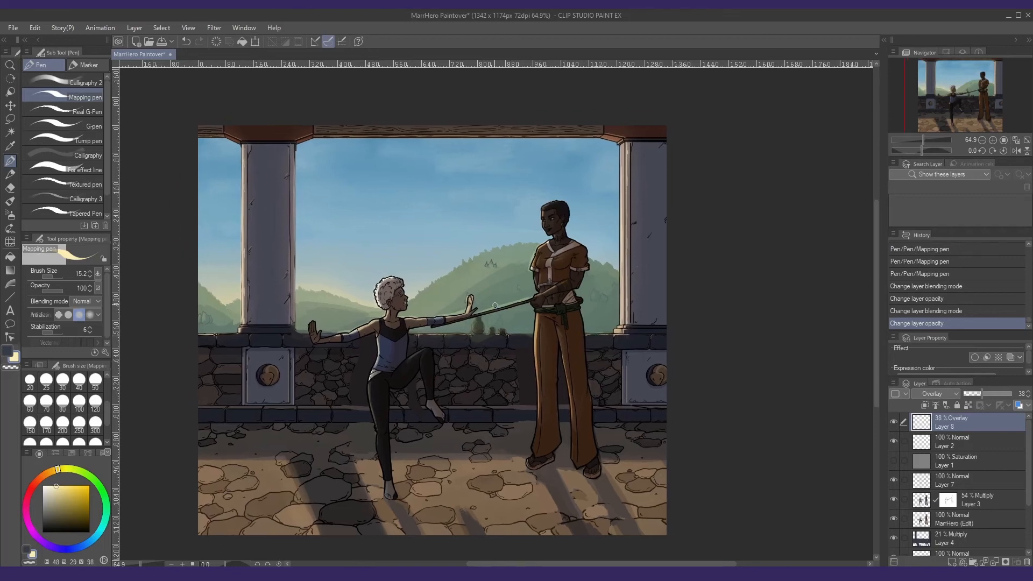
# - Soften the painted rim light on the figures with the Blur blending brush
pyautogui.press('j')
pyautogui.click(44, 66)
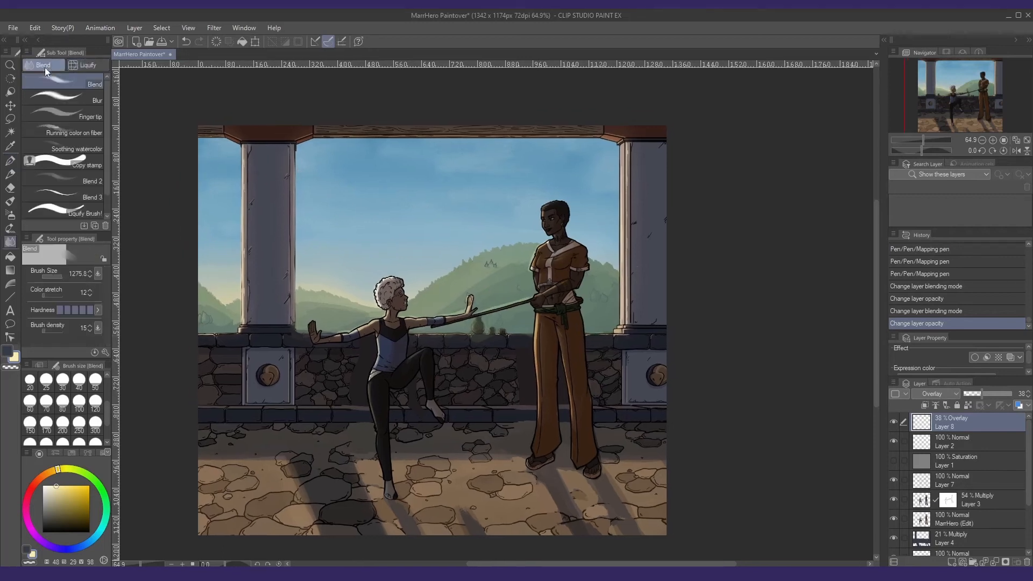
pyautogui.click(82, 99)
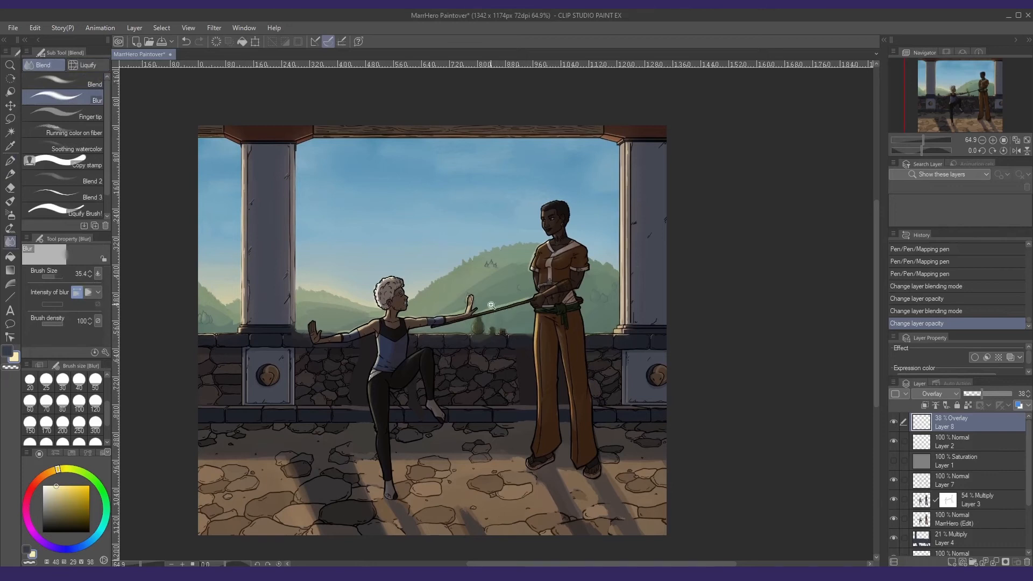
pyautogui.scroll(4, 491, 305)
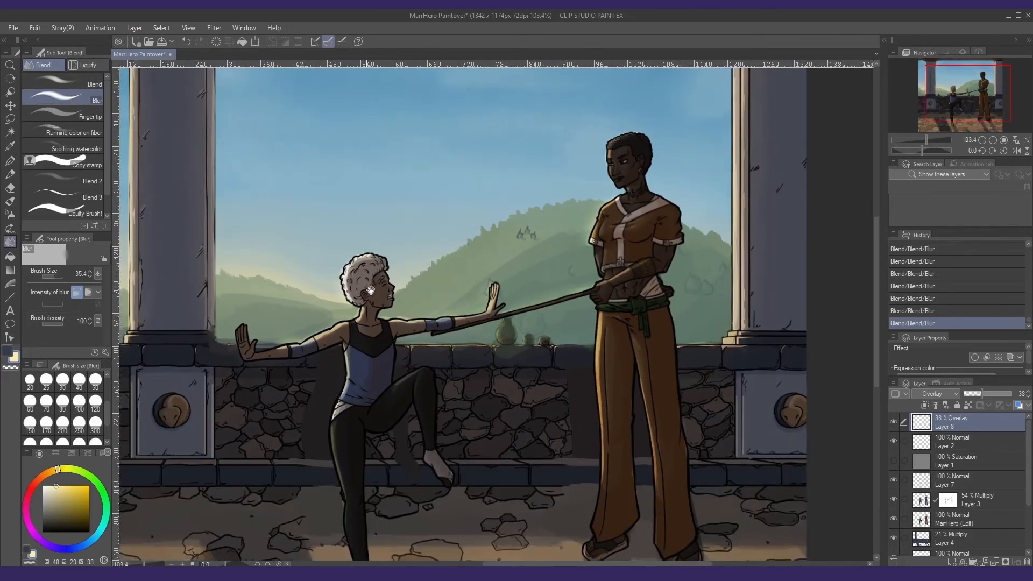
pyautogui.moveTo(371, 290); pyautogui.dragTo(407, 281)
pyautogui.scroll(-4, 494, 281)
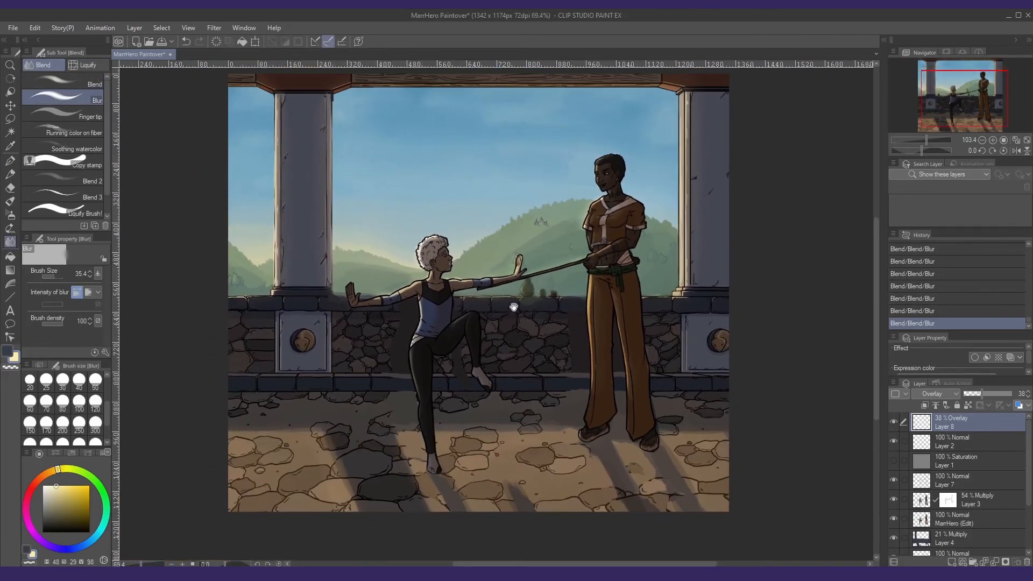
# - Airbrush a soft pale yellow glow around both figures on a new raster layer, keeping it in Normal blending mode
pyautogui.click(951, 561)
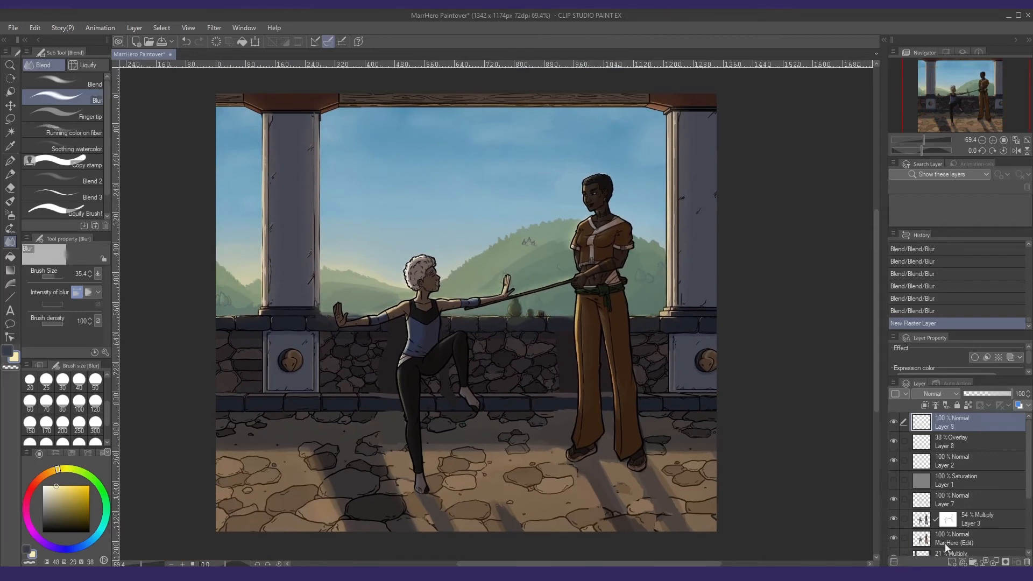
pyautogui.press('b')
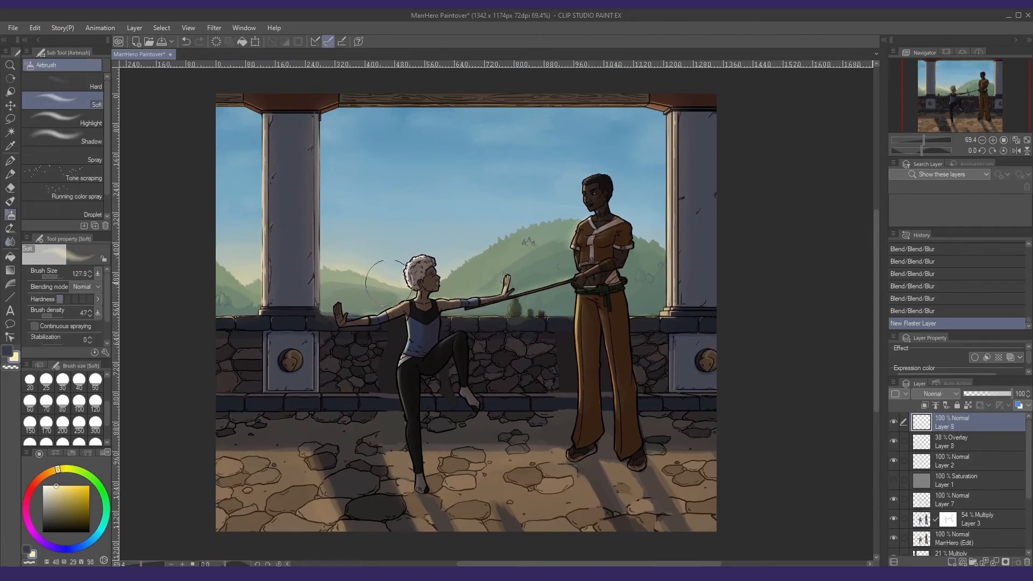
pyautogui.moveTo(49, 318); pyautogui.dragTo(48, 318)
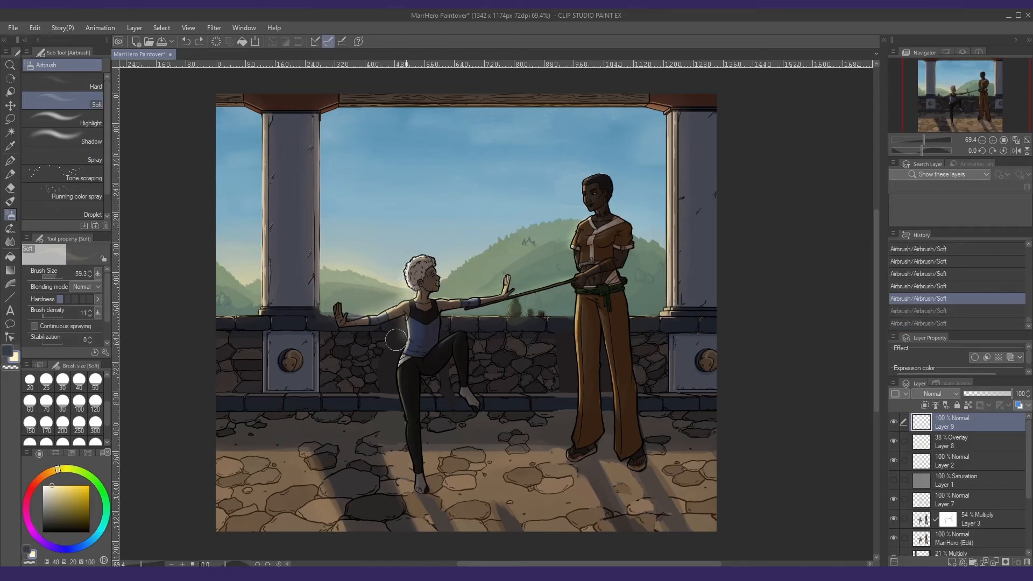
pyautogui.moveTo(396, 339); pyautogui.dragTo(404, 310)
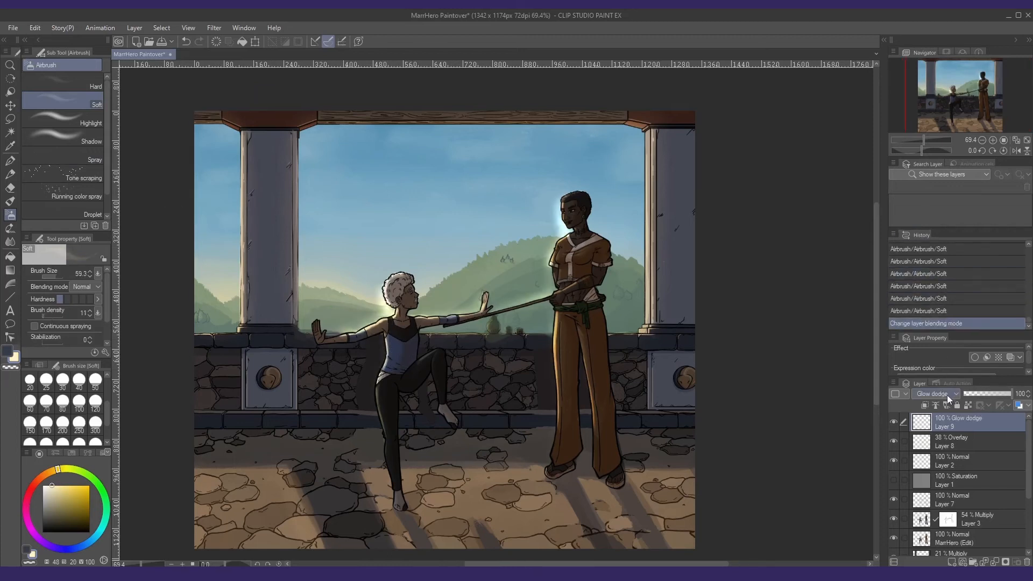
pyautogui.click(946, 394)
pyautogui.click(933, 107)
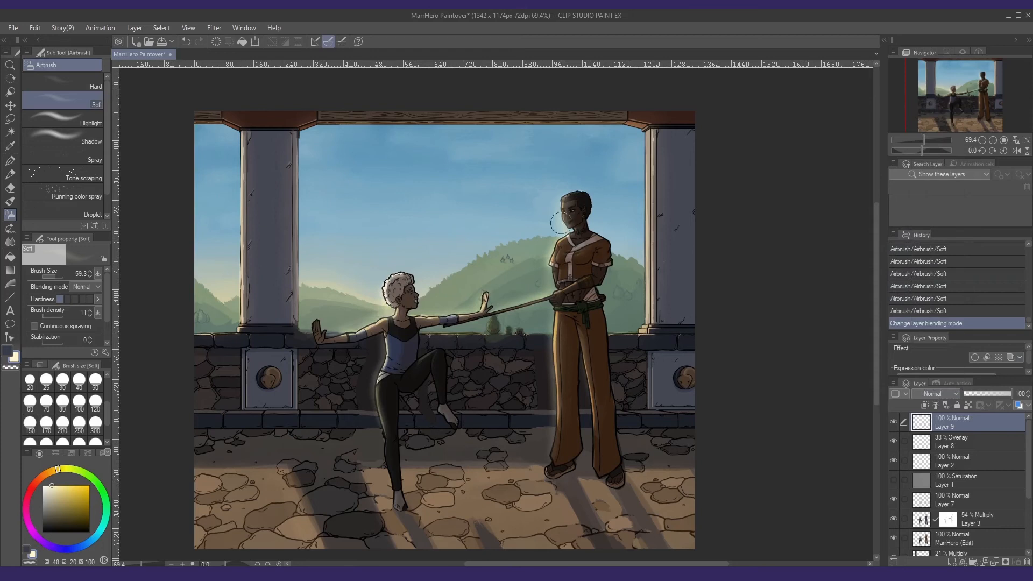
# - Clean up the glow spilling over the standing figure's face and body with the Soft eraser
pyautogui.press('e')
pyautogui.scroll(5, 597, 221)
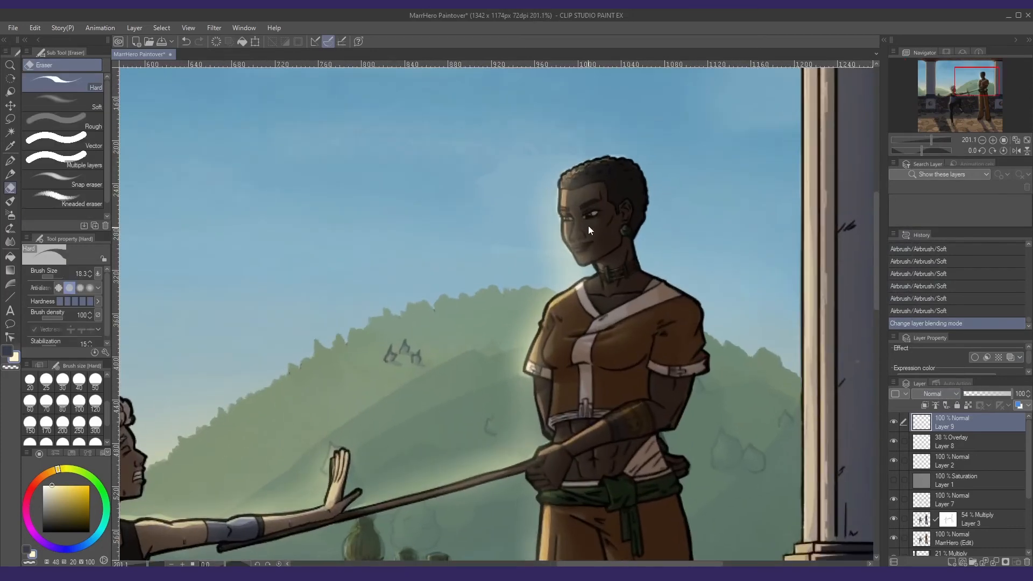
pyautogui.moveTo(582, 208)
pyautogui.mouseDown()
pyautogui.moveTo(625, 234)
pyautogui.moveTo(581, 219)
pyautogui.moveTo(605, 191)
pyautogui.mouseUp()
pyautogui.click(62, 102)
pyautogui.moveTo(598, 236)
pyautogui.mouseDown()
pyautogui.moveTo(586, 228)
pyautogui.moveTo(582, 251)
pyautogui.moveTo(594, 231)
pyautogui.mouseUp()
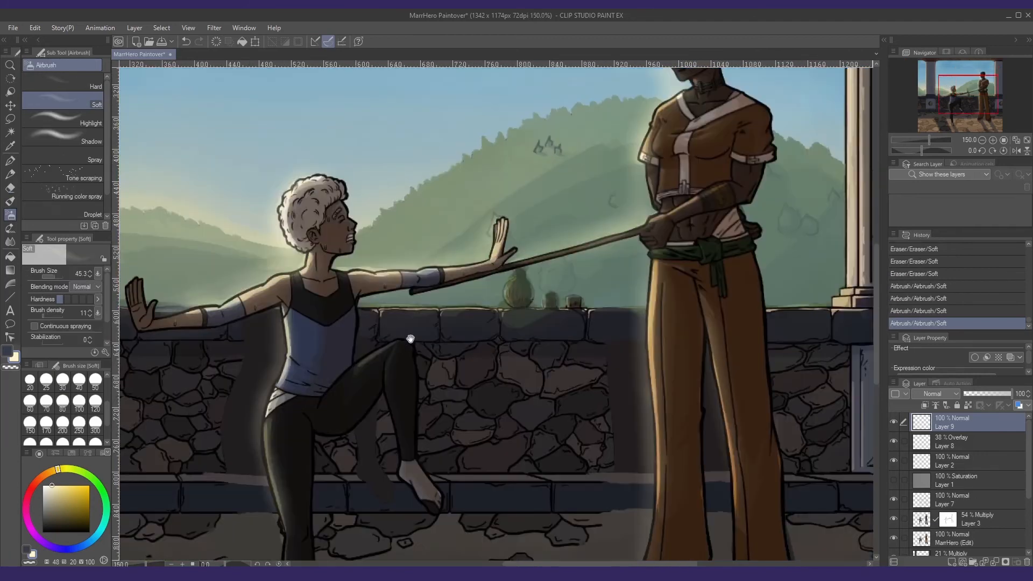
# - Airbrush a faint glow around the fighter's raised leg and compare the picture with the glow layer hidden
pyautogui.moveTo(360, 360)
pyautogui.mouseDown()
pyautogui.moveTo(391, 345)
pyautogui.moveTo(372, 345)
pyautogui.mouseUp()
pyautogui.hotkey('ctrl', 'z')
pyautogui.moveTo(372, 345)
pyautogui.mouseDown()
pyautogui.moveTo(445, 346)
pyautogui.moveTo(415, 344)
pyautogui.mouseUp()
pyautogui.moveTo(441, 356); pyautogui.dragTo(435, 348)
pyautogui.click(894, 423)
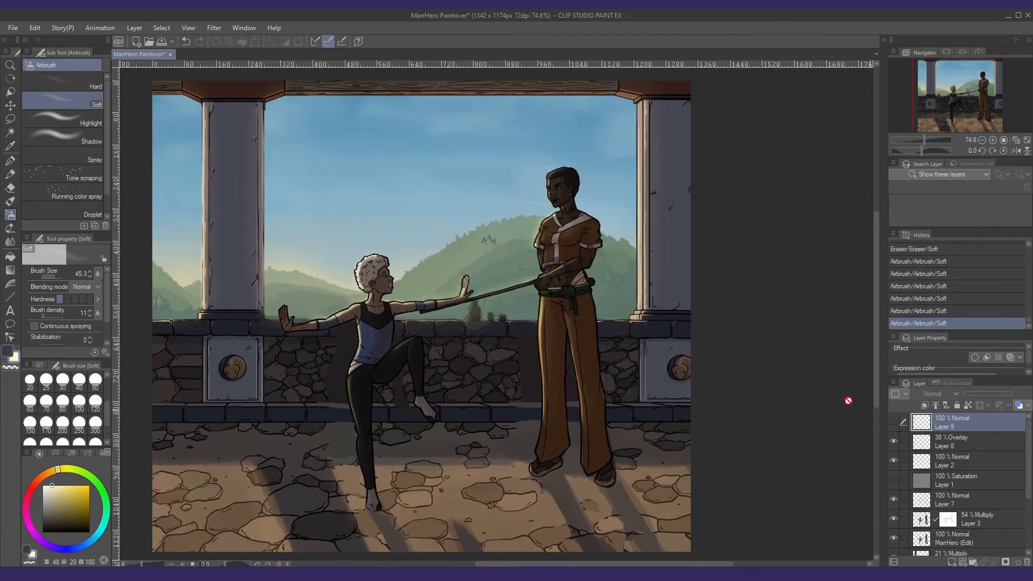
pyautogui.scroll(-2, 573, 379)
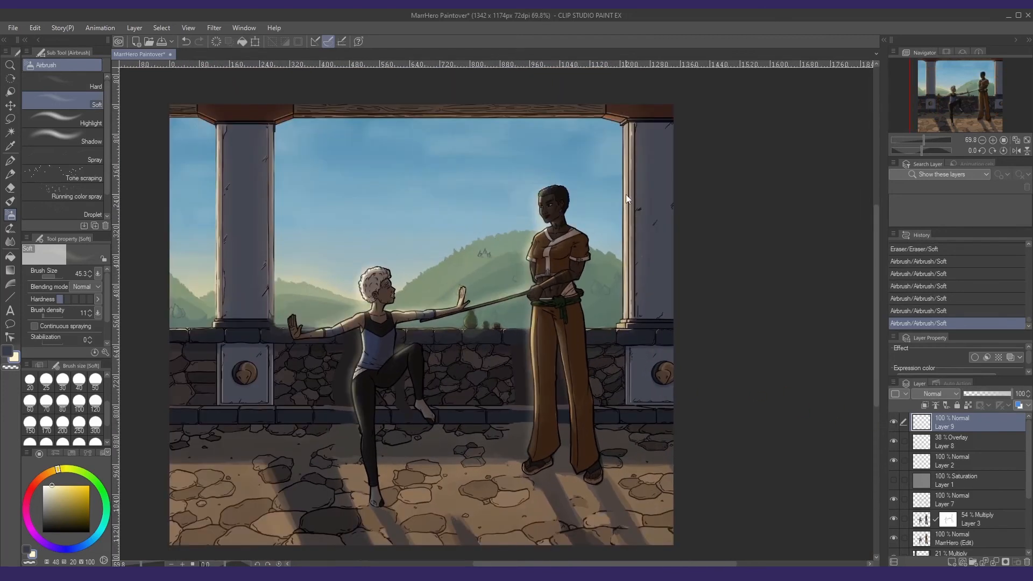
# - Extend the glow with a 92.5 soft airbrush, and set a duplicated rim light layer to Add at 21% opacity
pyautogui.keyDown('ctrl'); pyautogui.keyDown('alt'); pyautogui.moveTo(620, 190); pyautogui.dragTo(637, 191); pyautogui.keyUp('alt'); pyautogui.keyUp('ctrl')
pyautogui.moveTo(669, 232)
pyautogui.mouseDown()
pyautogui.moveTo(623, 153)
pyautogui.moveTo(620, 120)
pyautogui.moveTo(617, 237)
pyautogui.mouseUp()
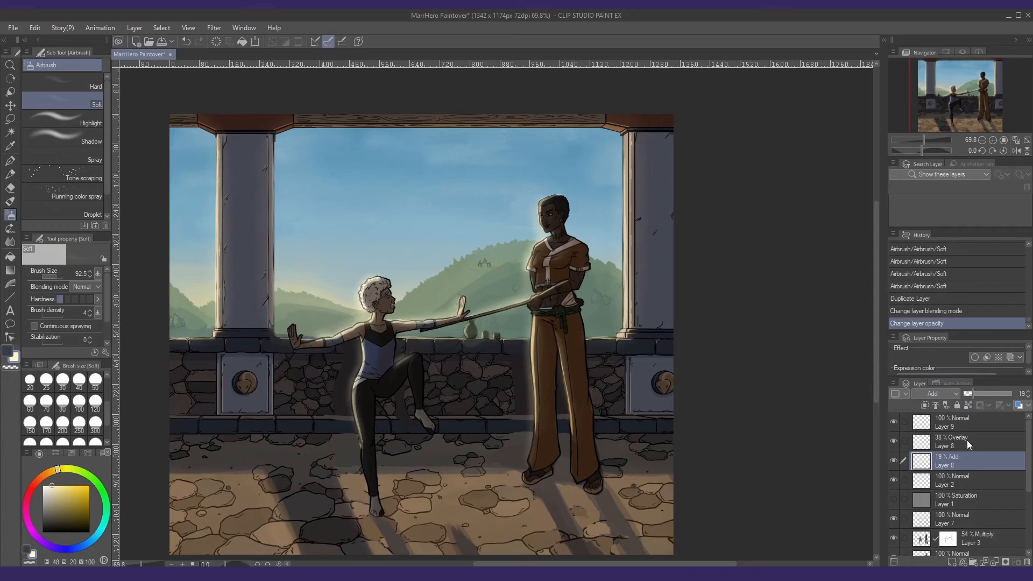
pyautogui.click(973, 394)
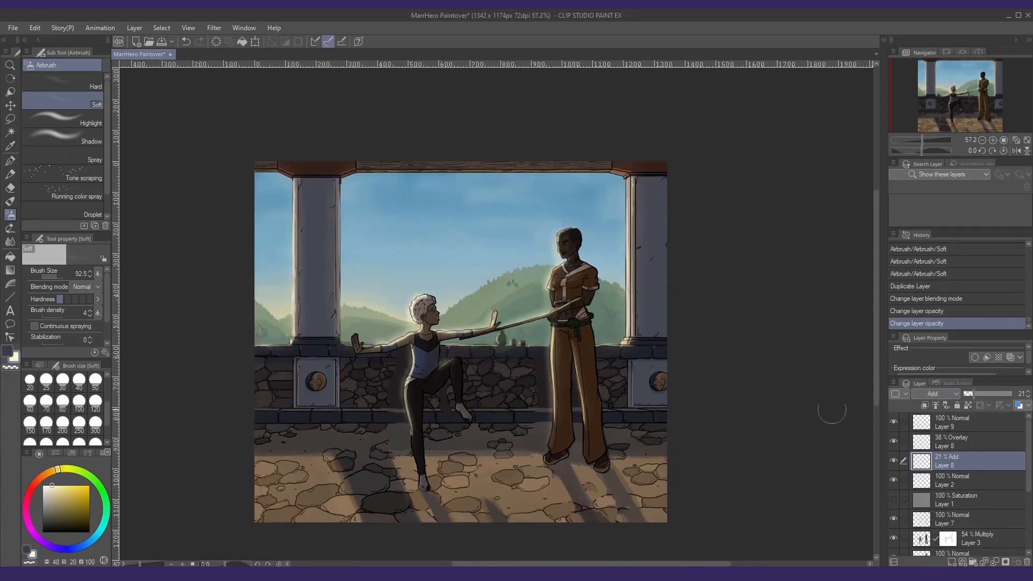
# - Move the Saturation layer to the top of the stack and check the picture's values in grayscale
pyautogui.moveTo(671, 340); pyautogui.dragTo(660, 348)
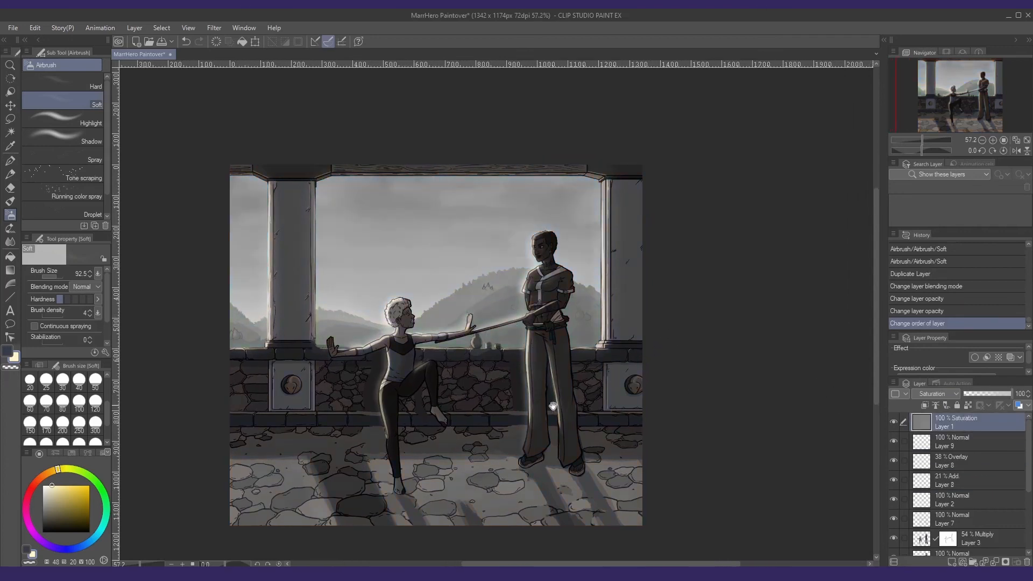
pyautogui.moveTo(550, 401); pyautogui.dragTo(544, 400)
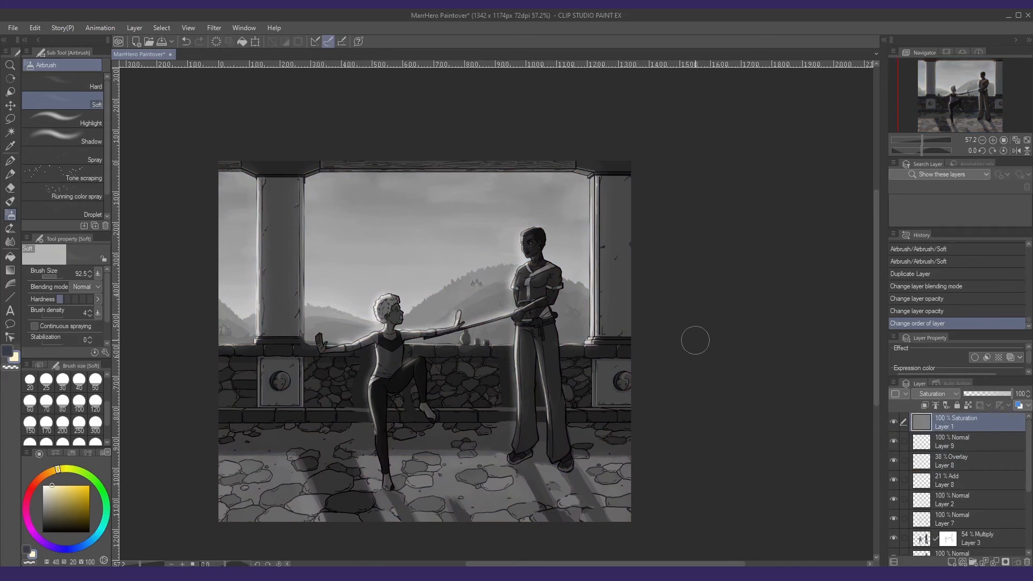
pyautogui.moveTo(650, 334); pyautogui.dragTo(674, 337)
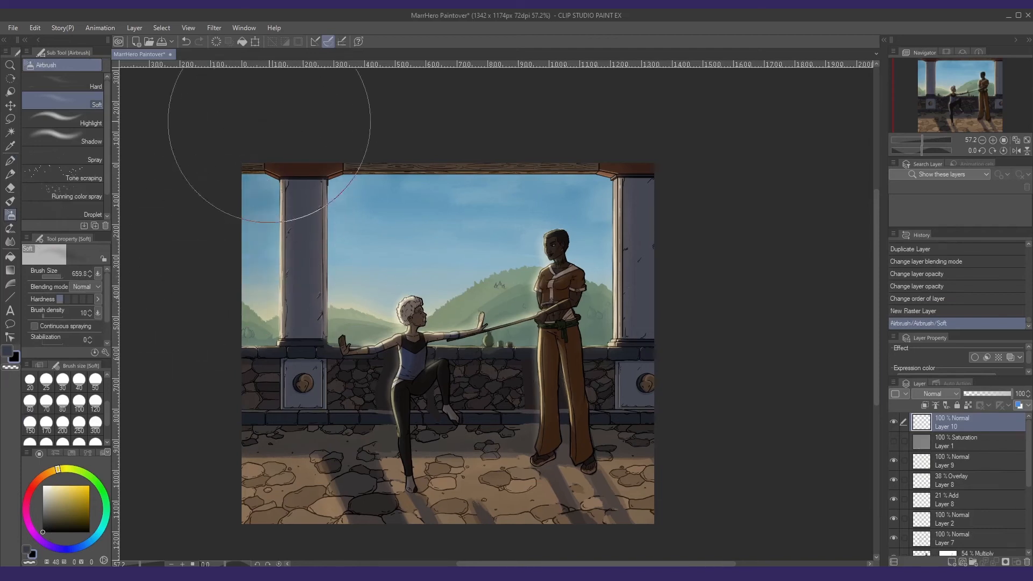
# - Airbrush a dark vignette around the picture's outer edges on a new layer with a 659.8 black soft brush at density 10
pyautogui.moveTo(269, 122); pyautogui.dragTo(223, 126)
pyautogui.moveTo(222, 137)
pyautogui.mouseDown()
pyautogui.moveTo(258, 123)
pyautogui.moveTo(232, 178)
pyautogui.mouseUp()
pyautogui.moveTo(226, 199); pyautogui.dragTo(203, 296)
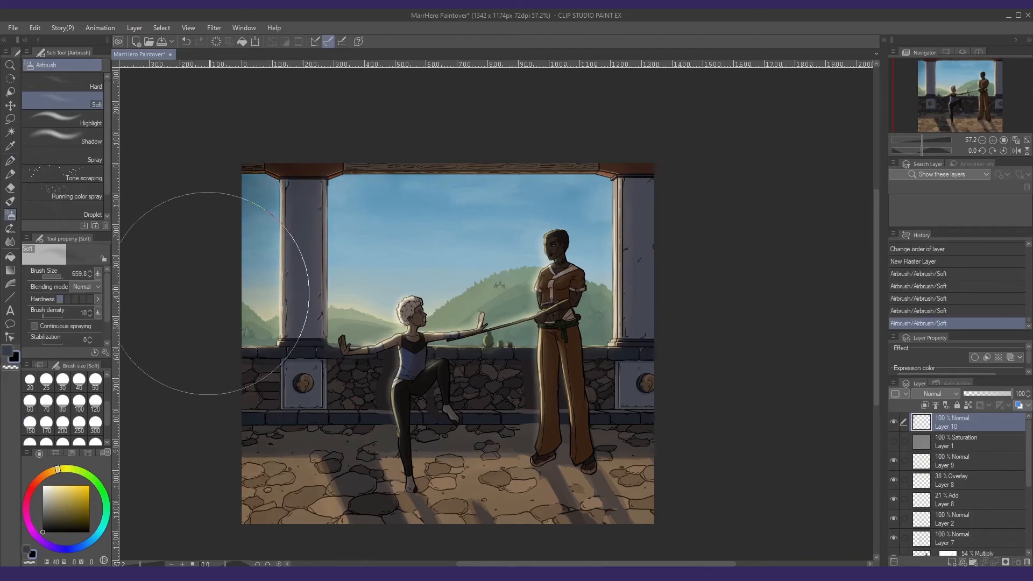
pyautogui.moveTo(215, 458); pyautogui.dragTo(231, 486)
pyautogui.moveTo(350, 478); pyautogui.dragTo(332, 397)
pyautogui.moveTo(640, 452); pyautogui.dragTo(661, 423)
pyautogui.moveTo(662, 362); pyautogui.dragTo(659, 422)
pyautogui.scroll(-2, 655, 423)
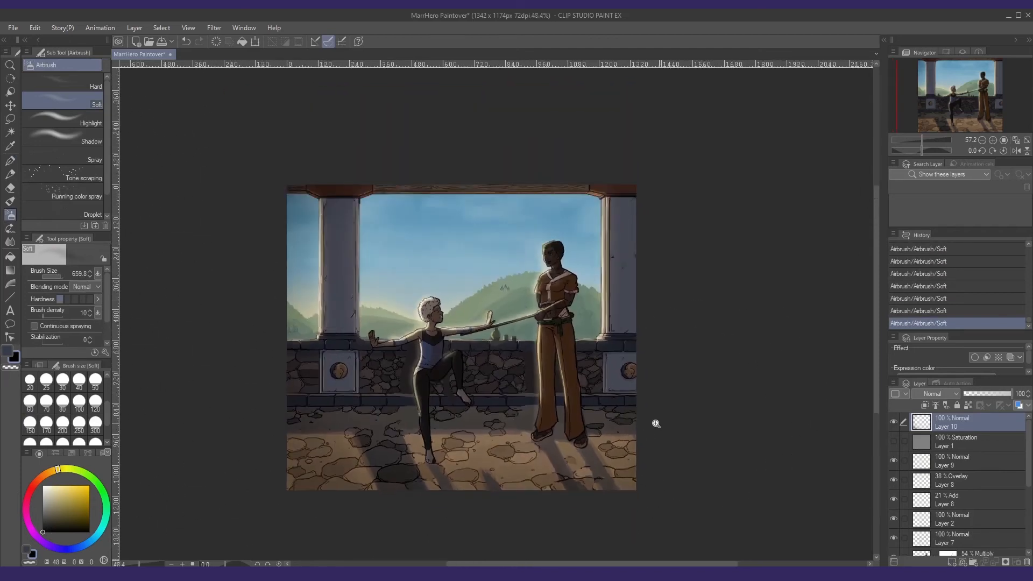
# - Reduce the soft airbrush to 547.3 and deepen the dark vignette around the picture's corners and lower edge
pyautogui.press('[')
pyautogui.press('[')
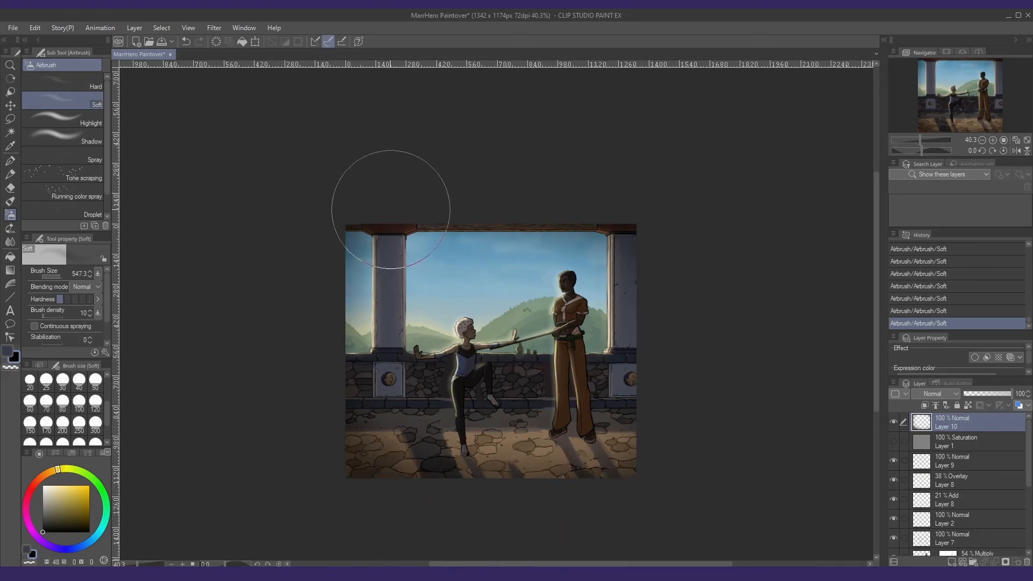
pyautogui.moveTo(447, 299); pyautogui.dragTo(417, 294)
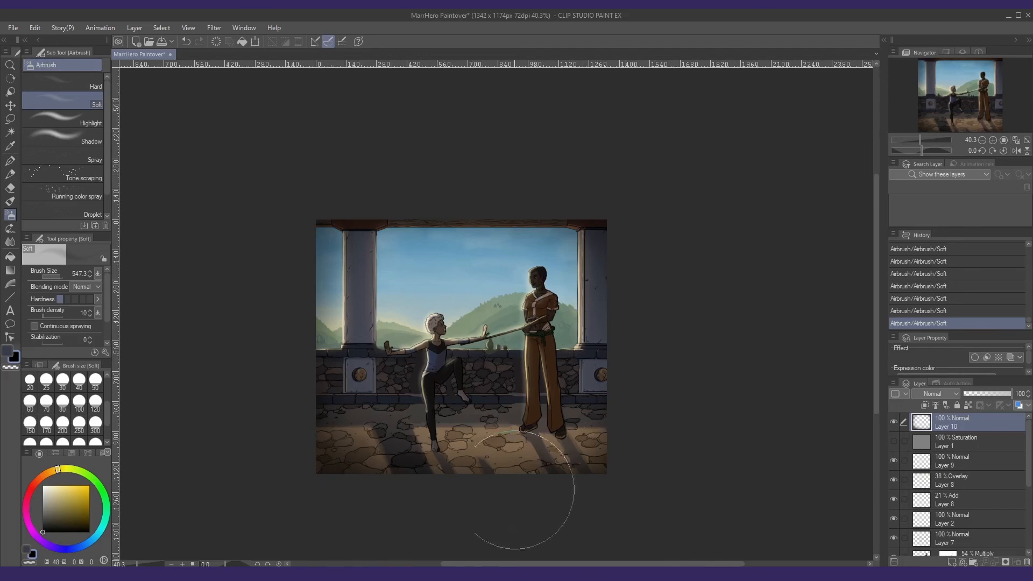
pyautogui.moveTo(441, 417); pyautogui.dragTo(424, 417)
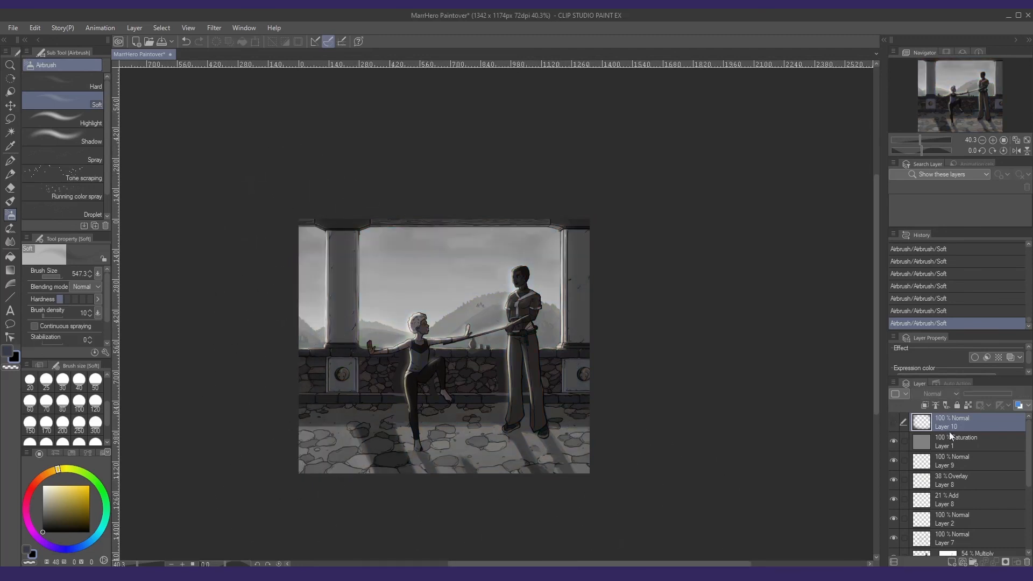
# - Place the vignette layer beneath the Saturation layer and compare the grayscale values with and without the vignette
pyautogui.moveTo(949, 430); pyautogui.dragTo(936, 445)
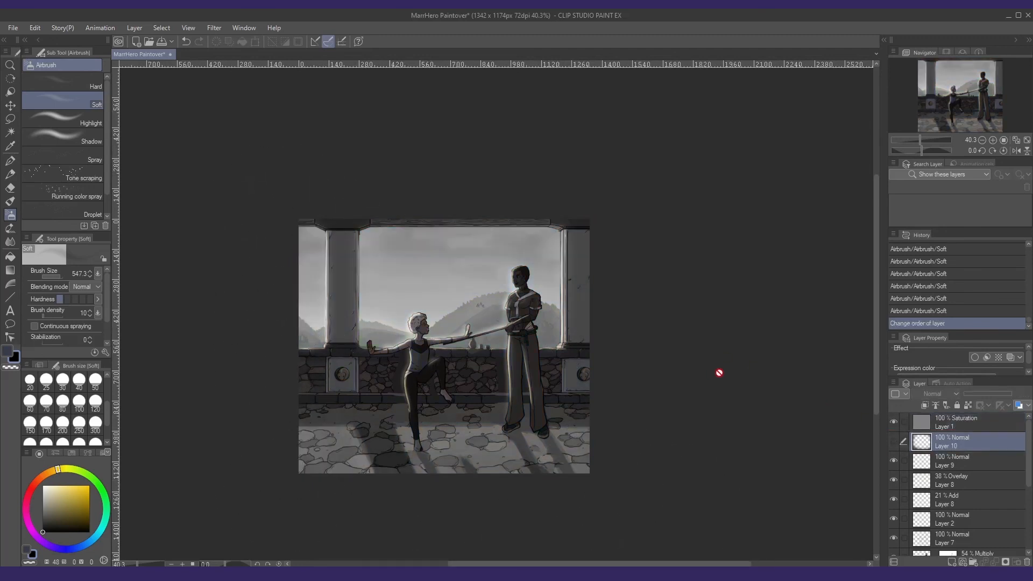
pyautogui.click(894, 441)
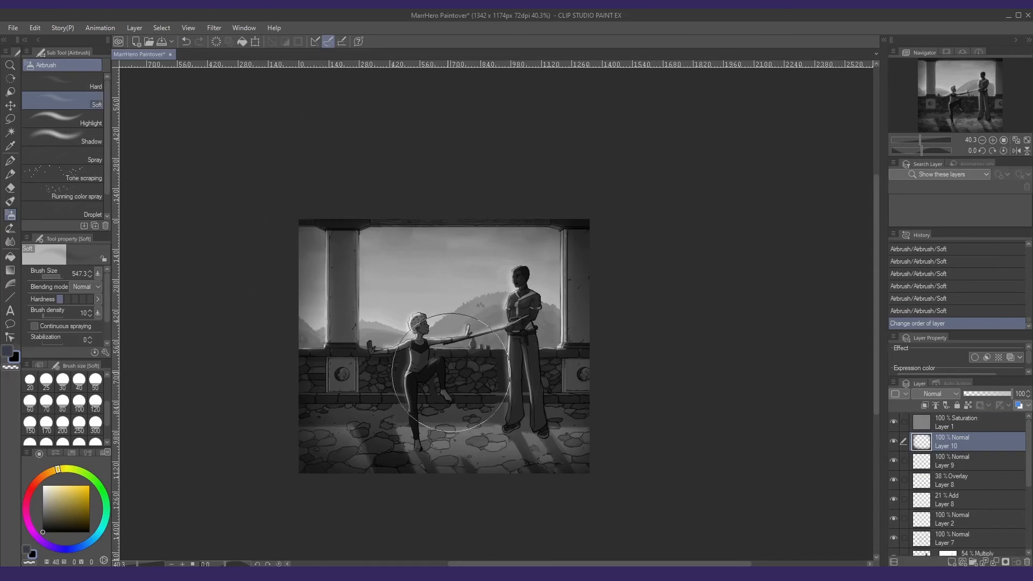
pyautogui.click(893, 441)
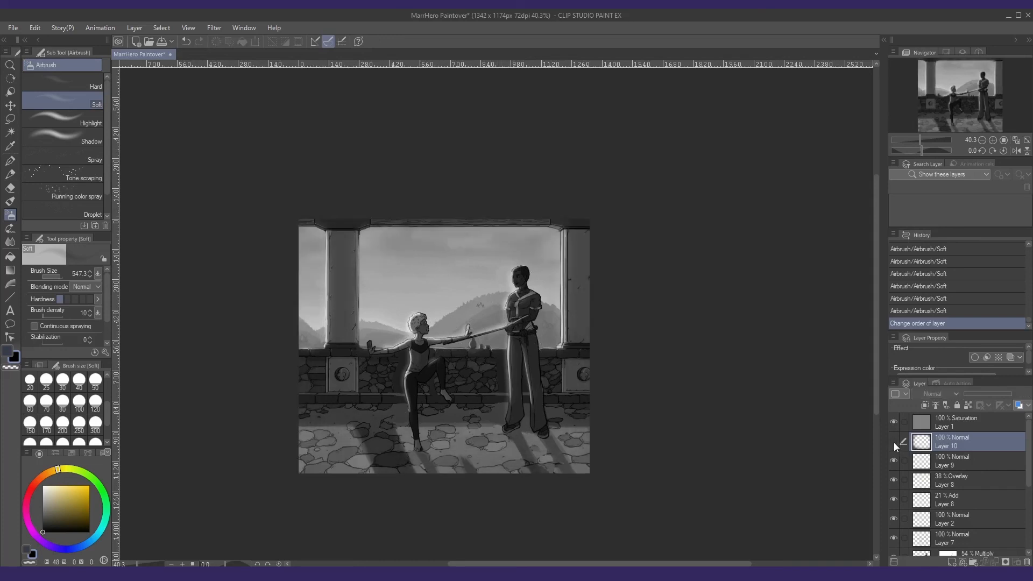
pyautogui.click(893, 441)
# - Hide the Saturation layer to return to full color and save the paintover file
pyautogui.click(893, 421)
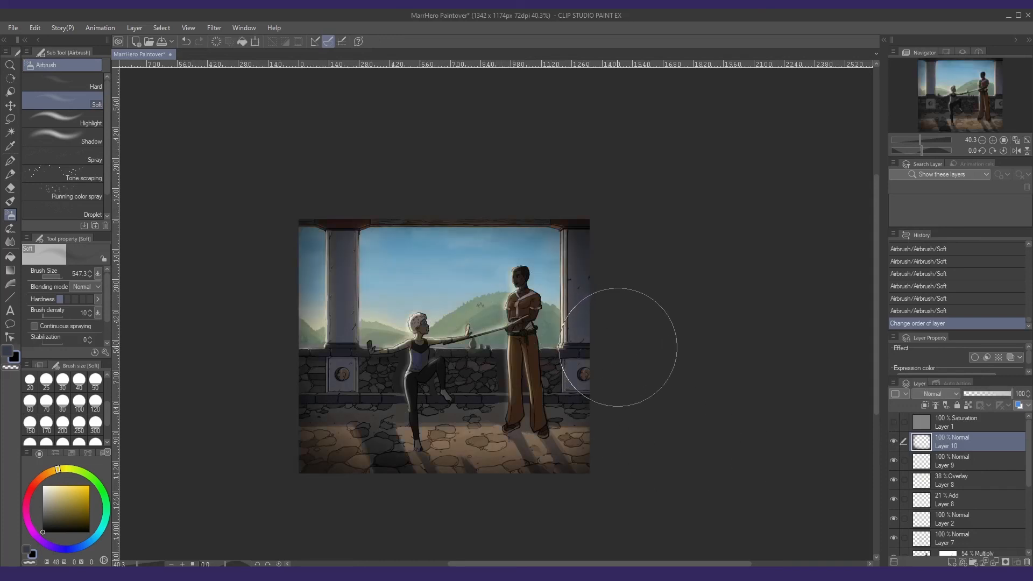
pyautogui.moveTo(573, 300)
pyautogui.mouseDown()
pyautogui.moveTo(578, 278)
pyautogui.moveTo(614, 298)
pyautogui.mouseUp()
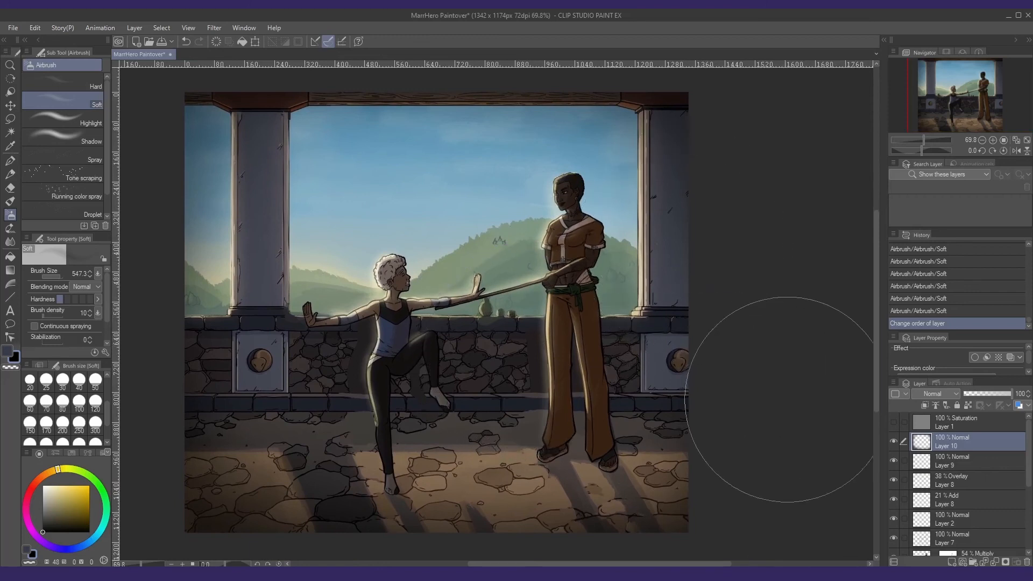
pyautogui.hotkey('ctrl', 's')
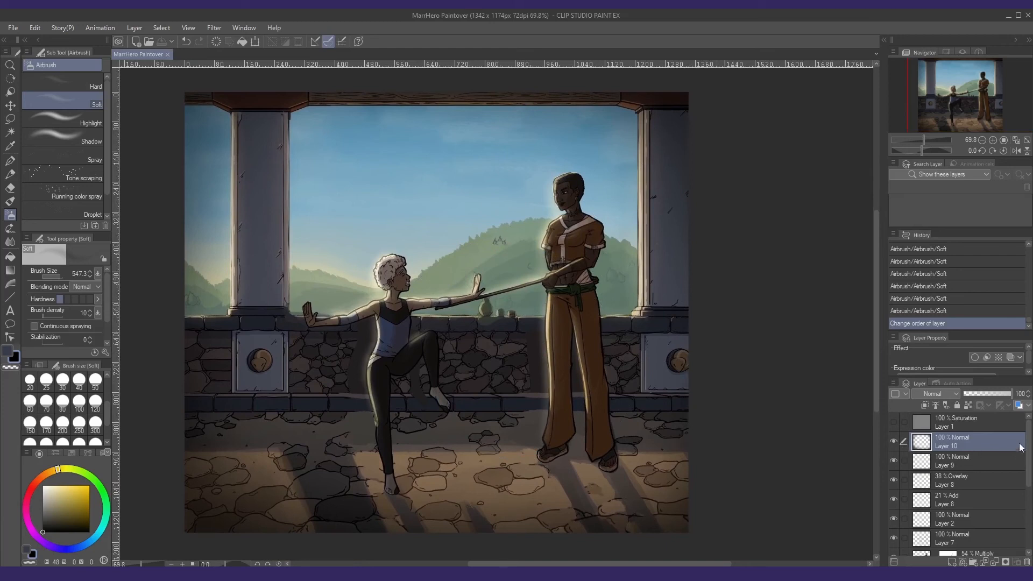
# - Lasso the irregular stones between the short figure and the pillar base on the background MarrHero (Edit) layer, including the patch's edges
pyautogui.moveTo(1027, 445); pyautogui.dragTo(976, 504)
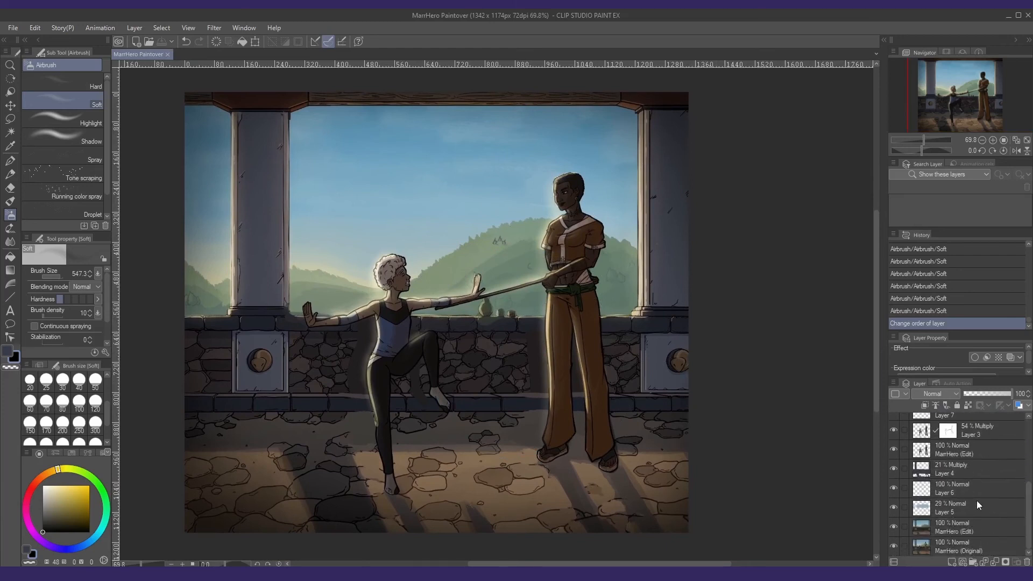
pyautogui.click(958, 534)
pyautogui.press('m')
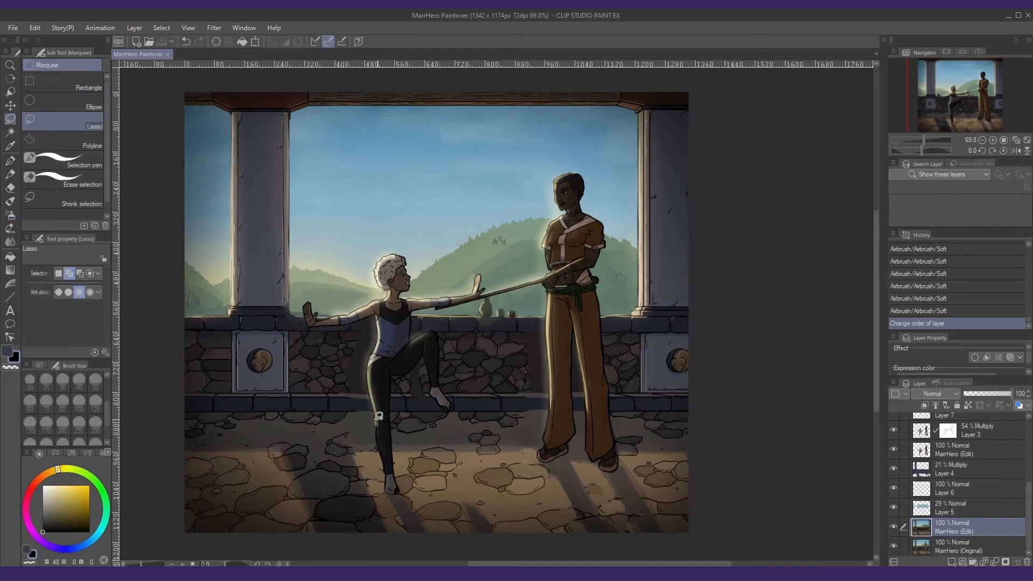
pyautogui.scroll(5, 388, 363)
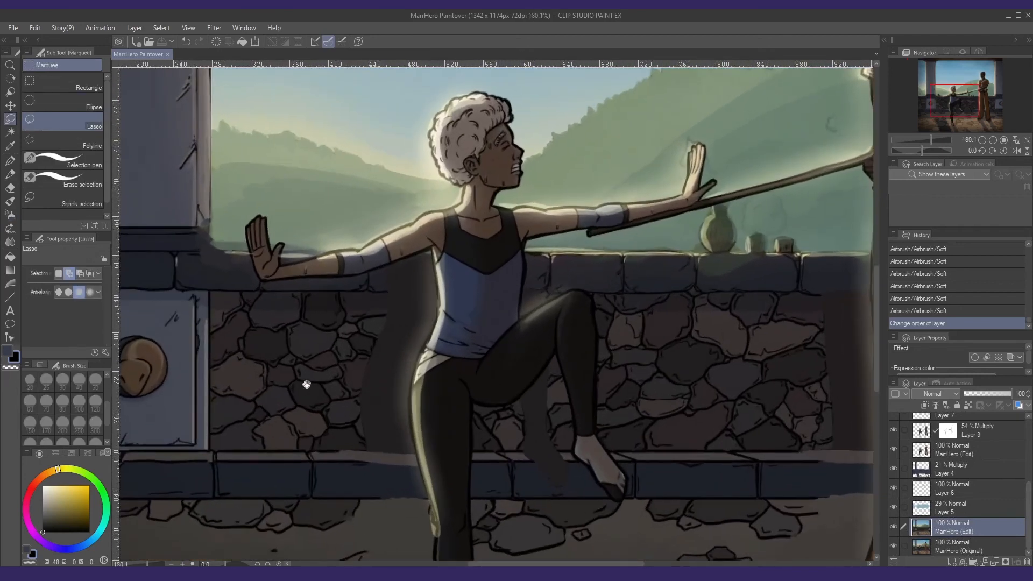
pyautogui.moveTo(762, 363); pyautogui.dragTo(737, 341)
pyautogui.moveTo(305, 380); pyautogui.dragTo(402, 366)
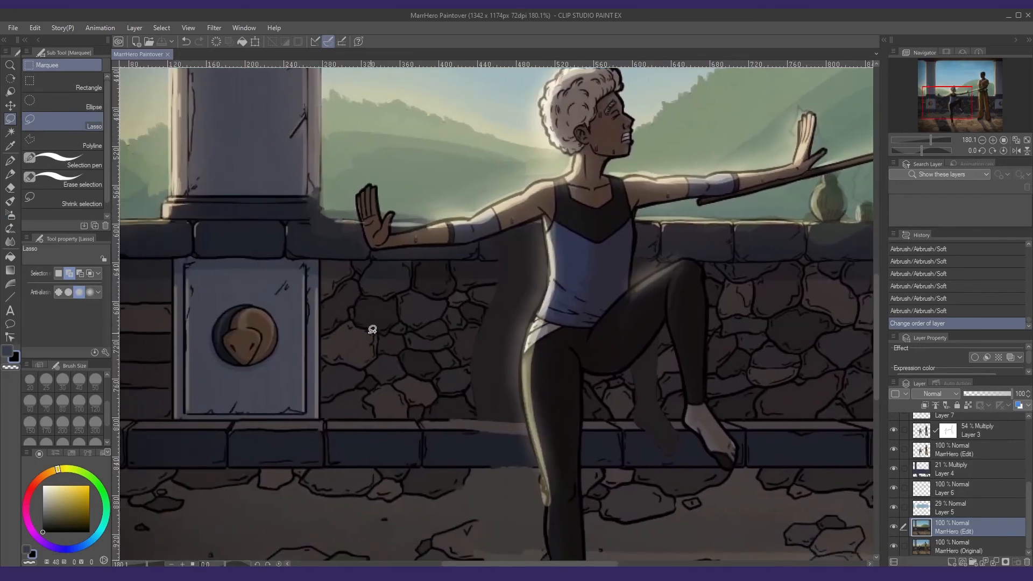
pyautogui.moveTo(325, 352); pyautogui.dragTo(526, 349)
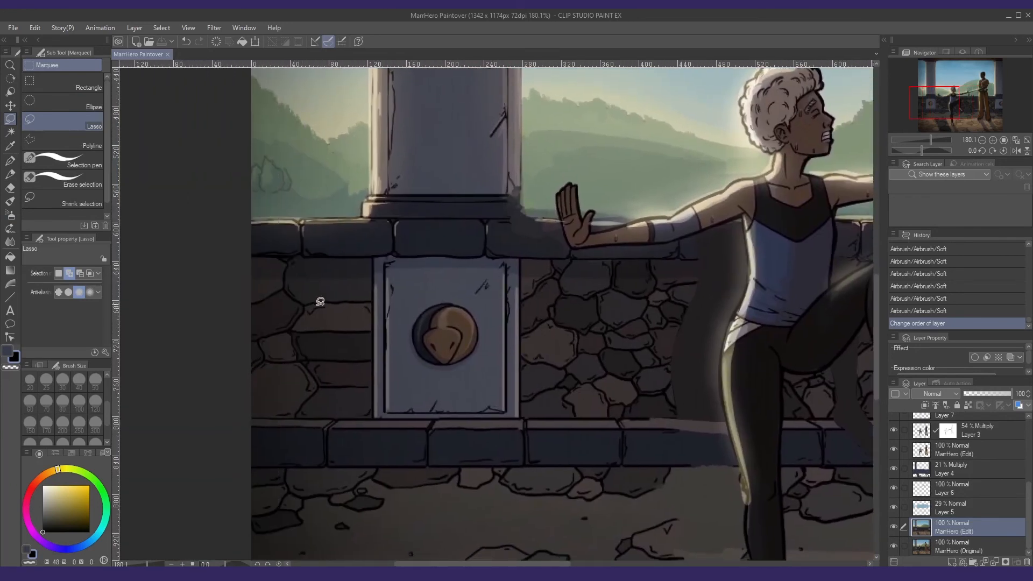
pyautogui.moveTo(593, 347); pyautogui.dragTo(575, 344)
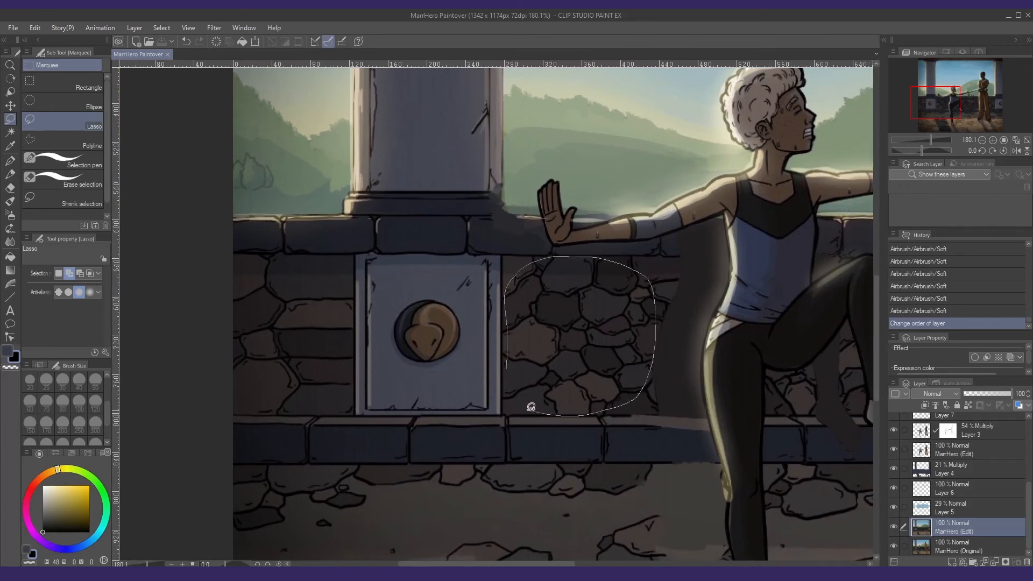
pyautogui.moveTo(513, 343); pyautogui.dragTo(508, 355)
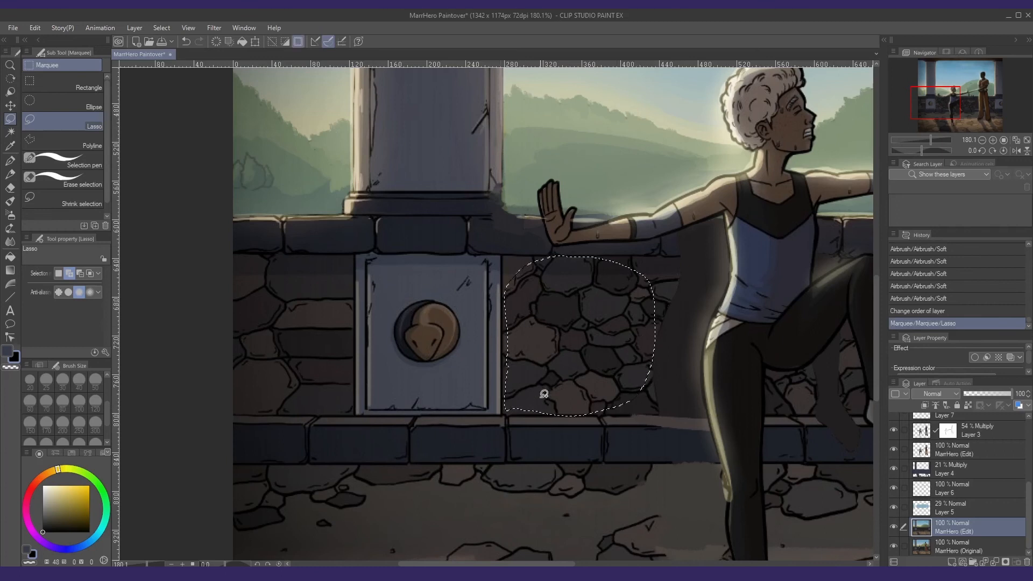
pyautogui.moveTo(512, 398); pyautogui.dragTo(513, 278)
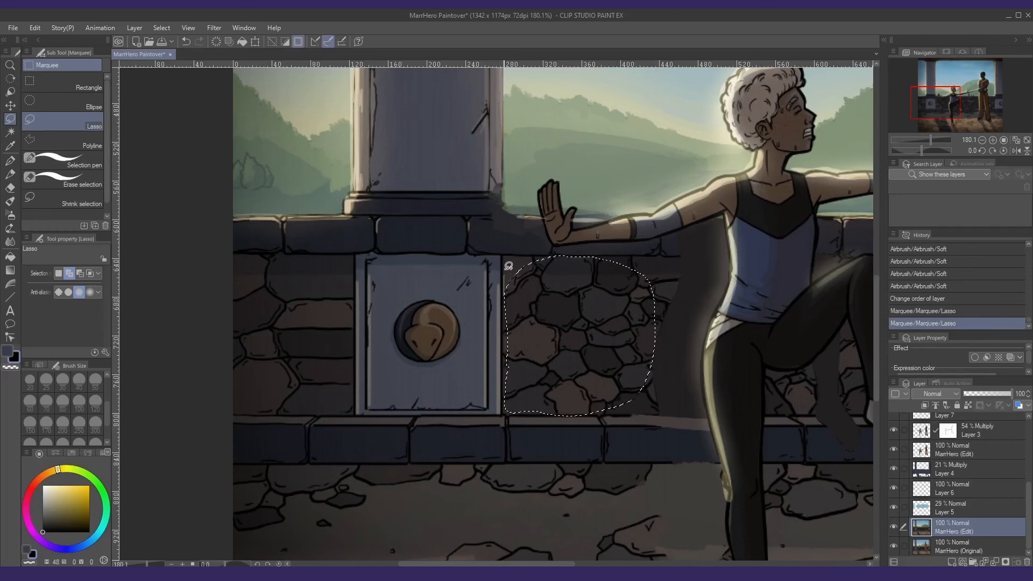
pyautogui.moveTo(579, 266); pyautogui.dragTo(578, 266)
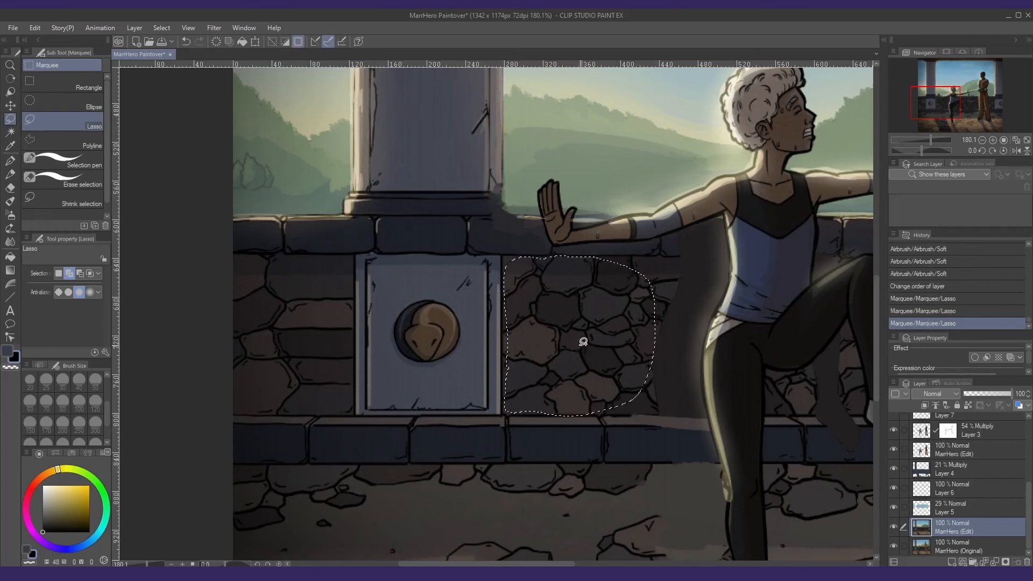
# - Paste a copy of the selected stones over the wall's left end and rotate it about half a turn
pyautogui.hotkey('ctrl', 'v')
pyautogui.hotkey('ctrl', 't')
pyautogui.moveTo(599, 305); pyautogui.dragTo(313, 320)
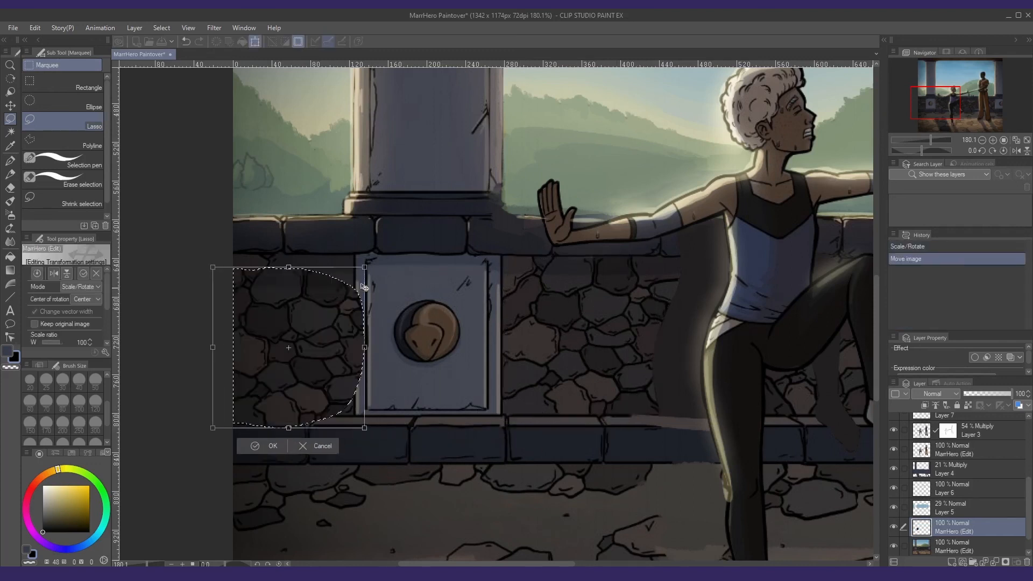
pyautogui.moveTo(388, 205); pyautogui.dragTo(422, 364)
pyautogui.moveTo(425, 258); pyautogui.dragTo(422, 395)
pyautogui.moveTo(454, 299); pyautogui.dragTo(365, 364)
pyautogui.moveTo(411, 321); pyautogui.dragTo(405, 291)
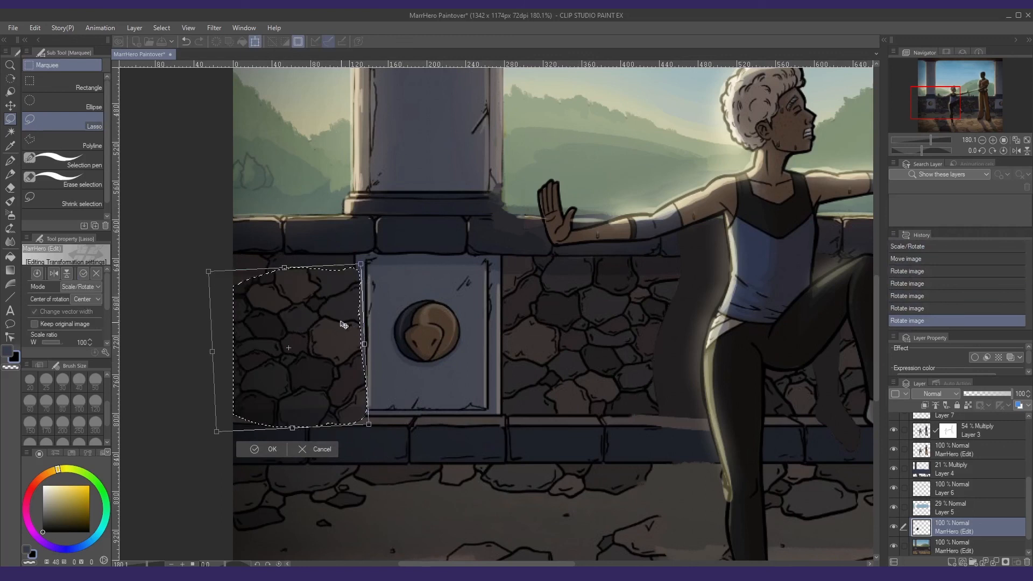
# - Fine-tune the copied stones' position and angle against the pillar base, apply the transformation and deselect
pyautogui.moveTo(343, 321); pyautogui.dragTo(327, 302)
pyautogui.keyDown('ctrl'); pyautogui.click(409, 335); pyautogui.keyUp('ctrl')
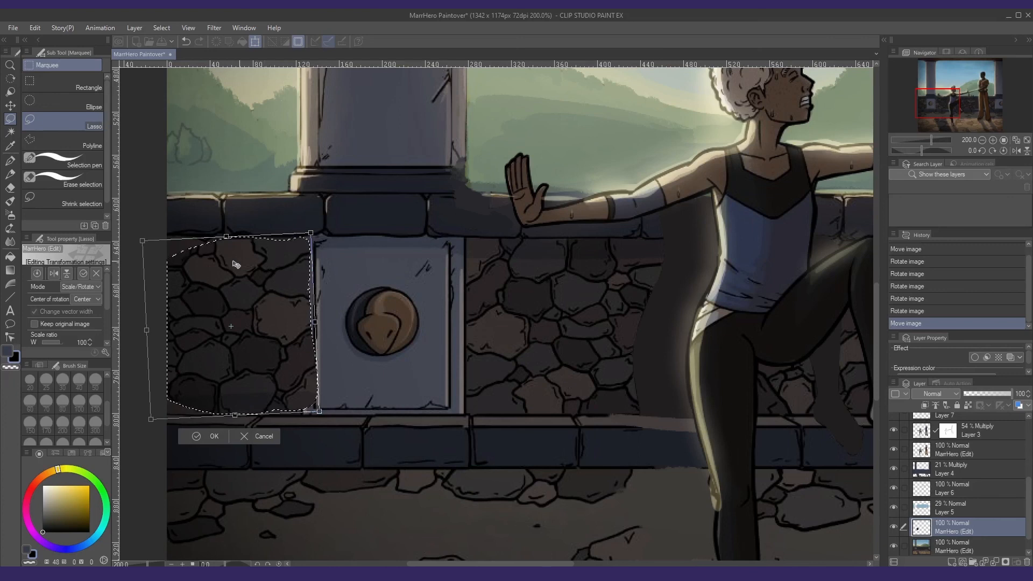
pyautogui.moveTo(358, 188); pyautogui.dragTo(366, 197)
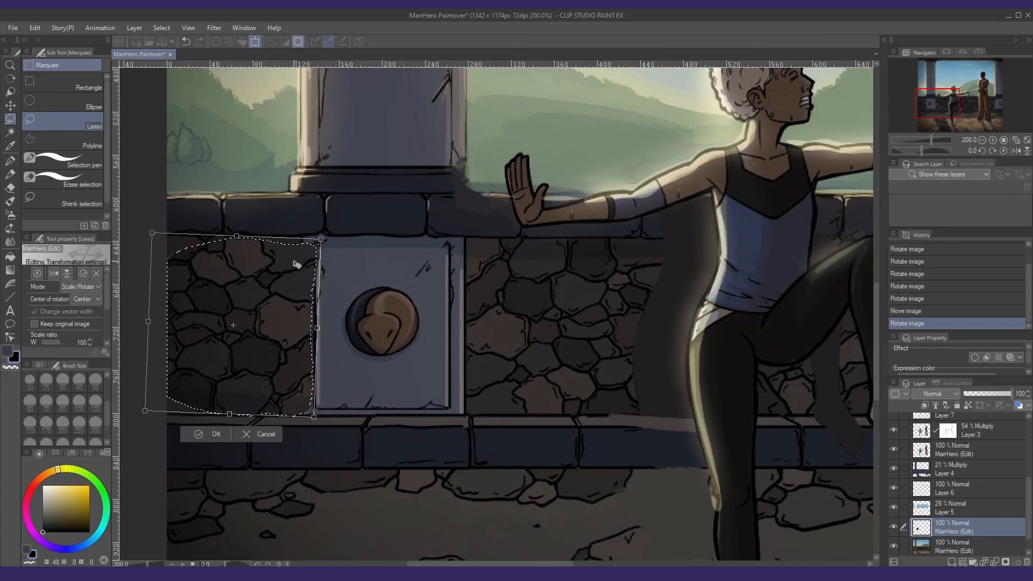
pyautogui.press('Return')
pyautogui.hotkey('ctrl', 'd')
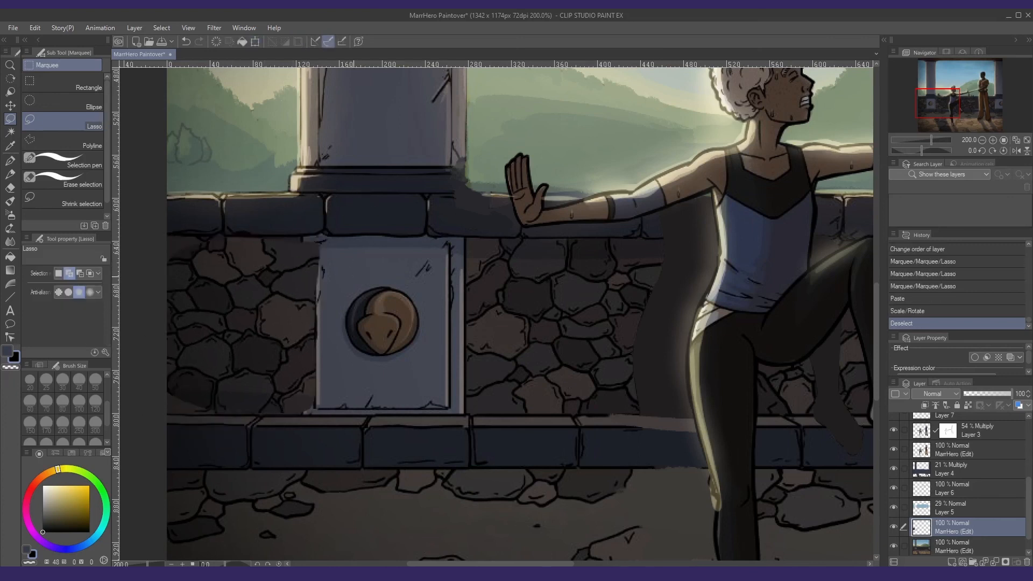
# - Erase the copied stones that overlap the edge of the pillar base with the Hard eraser at size 20.2
pyautogui.press('e')
pyautogui.moveTo(317, 251); pyautogui.dragTo(312, 301)
pyautogui.click(63, 81)
pyautogui.moveTo(309, 252)
pyautogui.mouseDown()
pyautogui.moveTo(319, 324)
pyautogui.moveTo(310, 227)
pyautogui.moveTo(311, 395)
pyautogui.mouseUp()
pyautogui.moveTo(308, 312); pyautogui.dragTo(310, 409)
pyautogui.moveTo(306, 255); pyautogui.dragTo(309, 405)
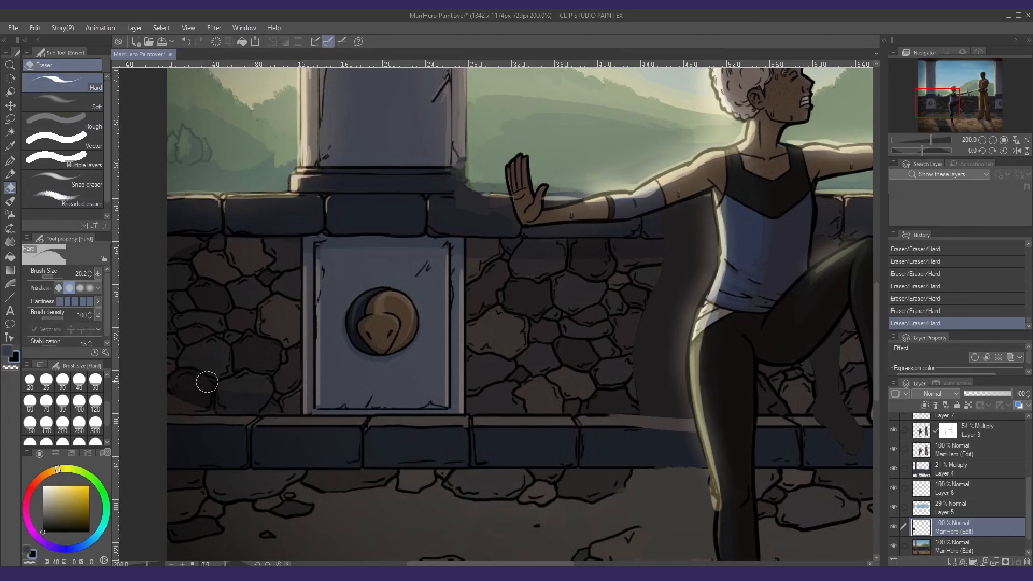
# - Recolor the dark stone in the wall's lower left corner with a sampled brown using the Mapping pen at size 25.2
pyautogui.press('p')
pyautogui.keyDown('alt'); pyautogui.click(278, 309); pyautogui.keyUp('alt')
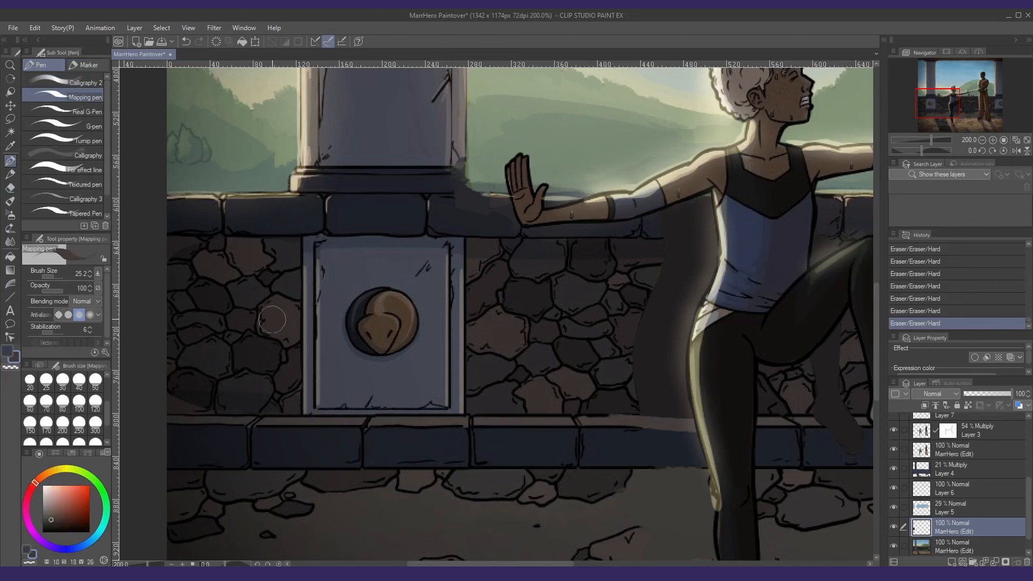
pyautogui.press('i')
pyautogui.press('p')
pyautogui.moveTo(172, 384); pyautogui.dragTo(213, 391)
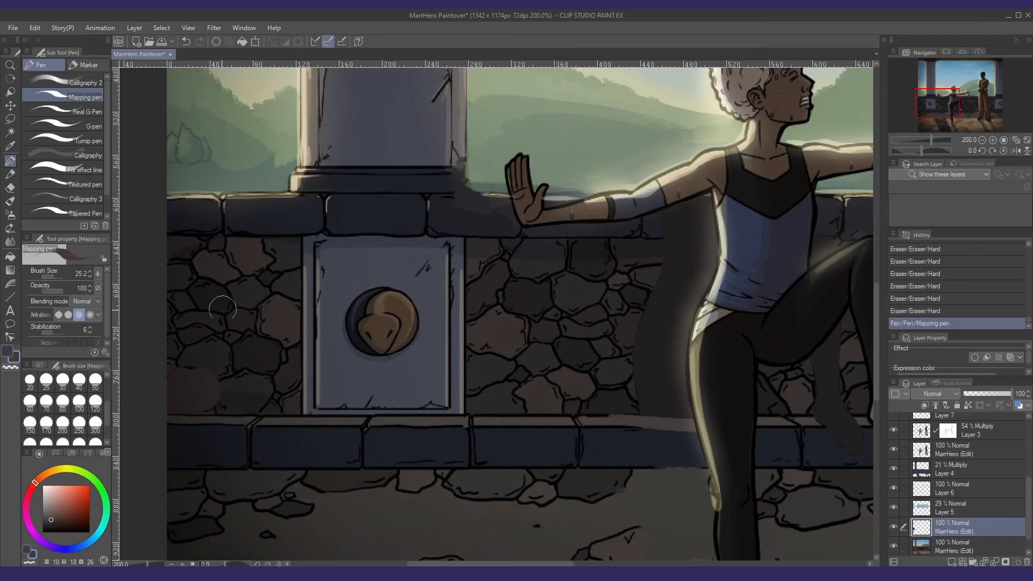
# - Retouch the copied stones at the wall's left end with sampled colors and redraw dark outlines using the Mapping pen at size 7.3
pyautogui.moveTo(210, 298)
pyautogui.mouseDown()
pyautogui.moveTo(183, 314)
pyautogui.moveTo(219, 322)
pyautogui.moveTo(177, 302)
pyautogui.moveTo(164, 279)
pyautogui.moveTo(169, 297)
pyautogui.moveTo(206, 296)
pyautogui.moveTo(169, 309)
pyautogui.moveTo(175, 327)
pyautogui.moveTo(196, 329)
pyautogui.mouseUp()
pyautogui.keyDown('alt'); pyautogui.click(199, 280); pyautogui.keyUp('alt')
pyautogui.moveTo(198, 328); pyautogui.dragTo(205, 330)
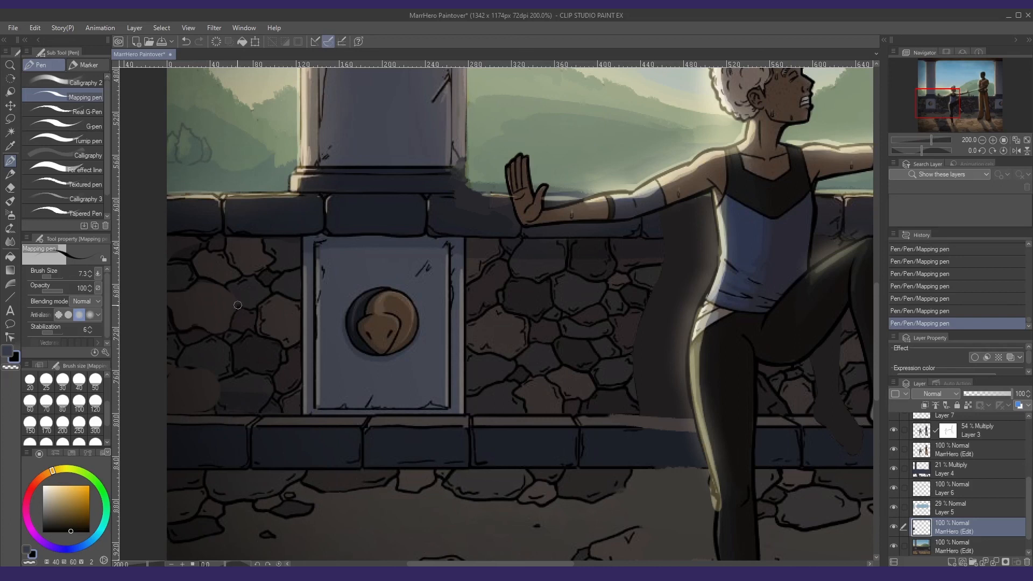
pyautogui.moveTo(178, 310); pyautogui.dragTo(195, 328)
pyautogui.moveTo(470, 332)
pyautogui.mouseDown()
pyautogui.moveTo(436, 313)
pyautogui.moveTo(428, 333)
pyautogui.moveTo(409, 326)
pyautogui.moveTo(445, 338)
pyautogui.moveTo(418, 354)
pyautogui.mouseUp()
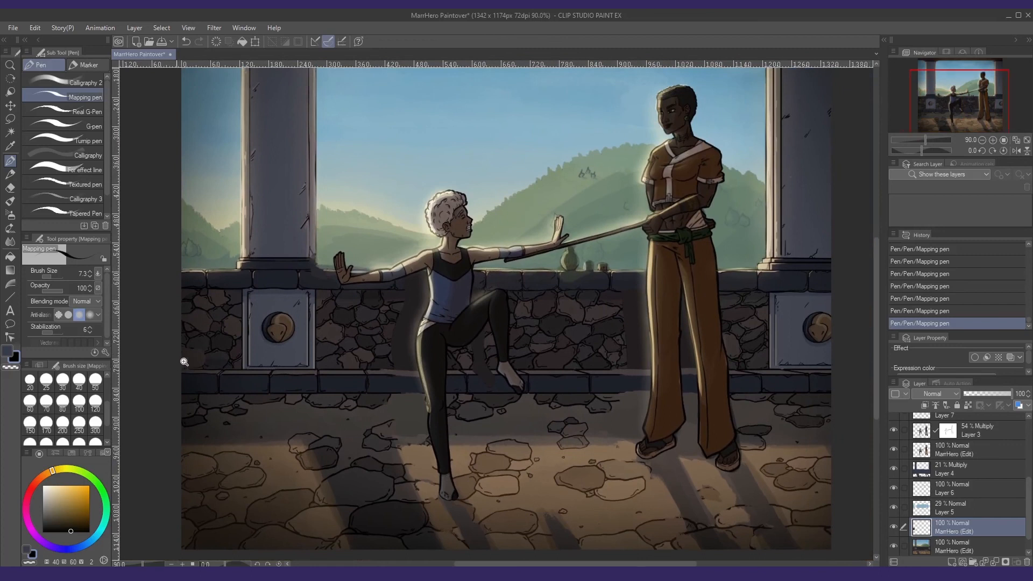
pyautogui.scroll(5, 185, 366)
pyautogui.moveTo(211, 294)
pyautogui.mouseDown()
pyautogui.moveTo(263, 298)
pyautogui.moveTo(285, 315)
pyautogui.moveTo(291, 364)
pyautogui.moveTo(258, 387)
pyautogui.moveTo(227, 373)
pyautogui.moveTo(209, 304)
pyautogui.moveTo(268, 309)
pyautogui.mouseUp()
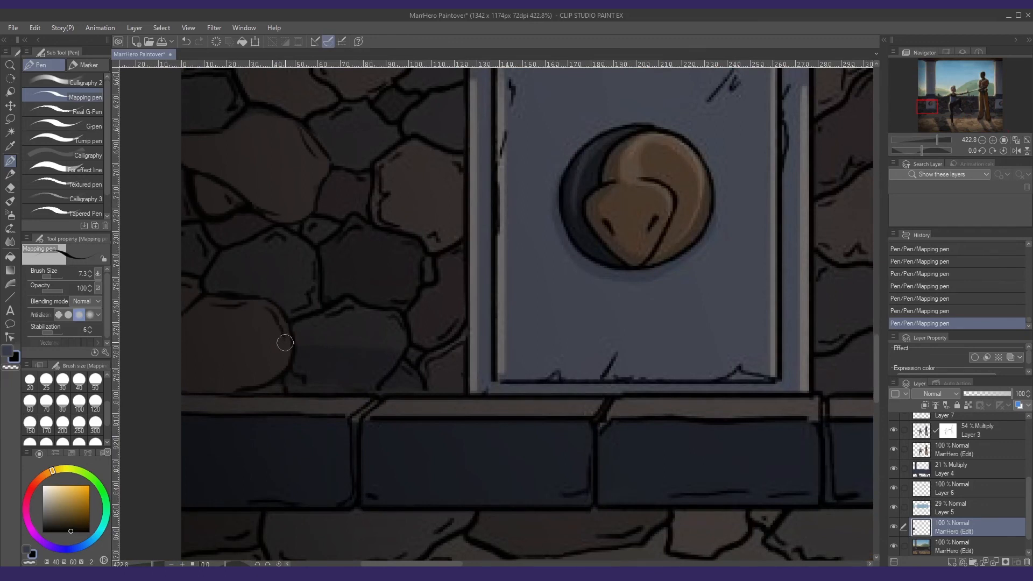
pyautogui.scroll(-4, 338, 341)
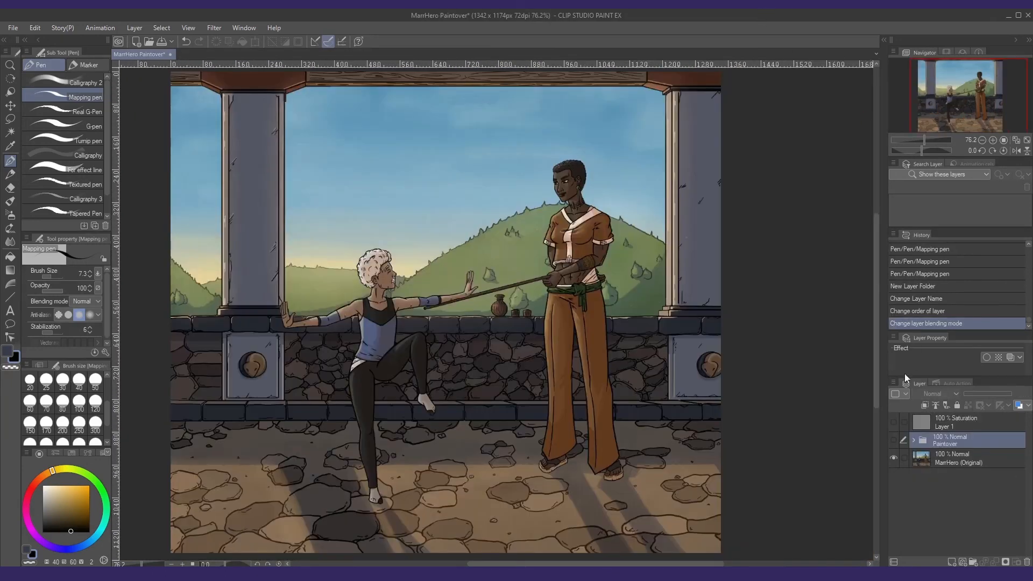
# - Compare the original illustration with the finished paintover by toggling the Paintover folder's visibility, leaving the folder shown
pyautogui.click(893, 440)
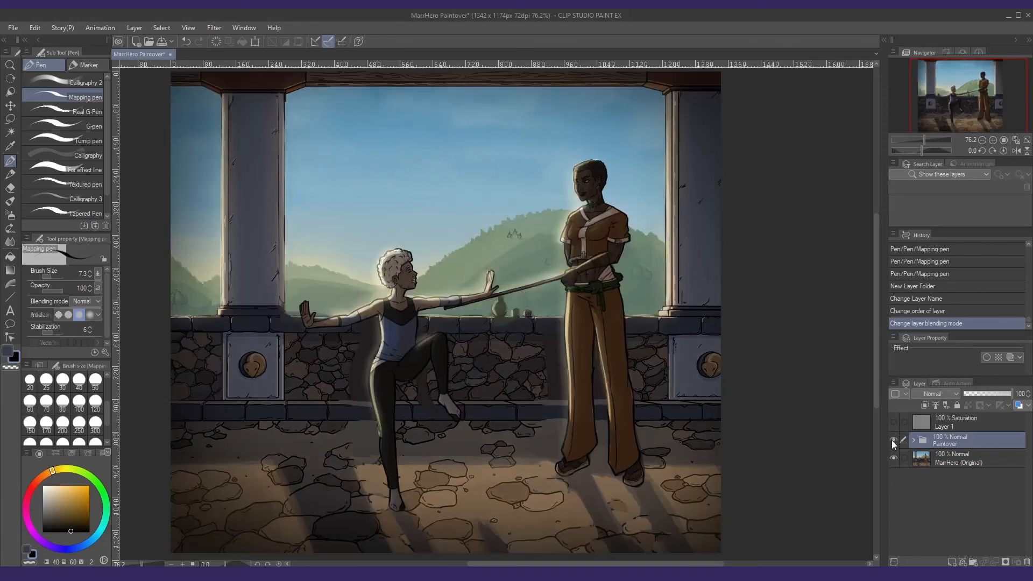
pyautogui.click(895, 437)
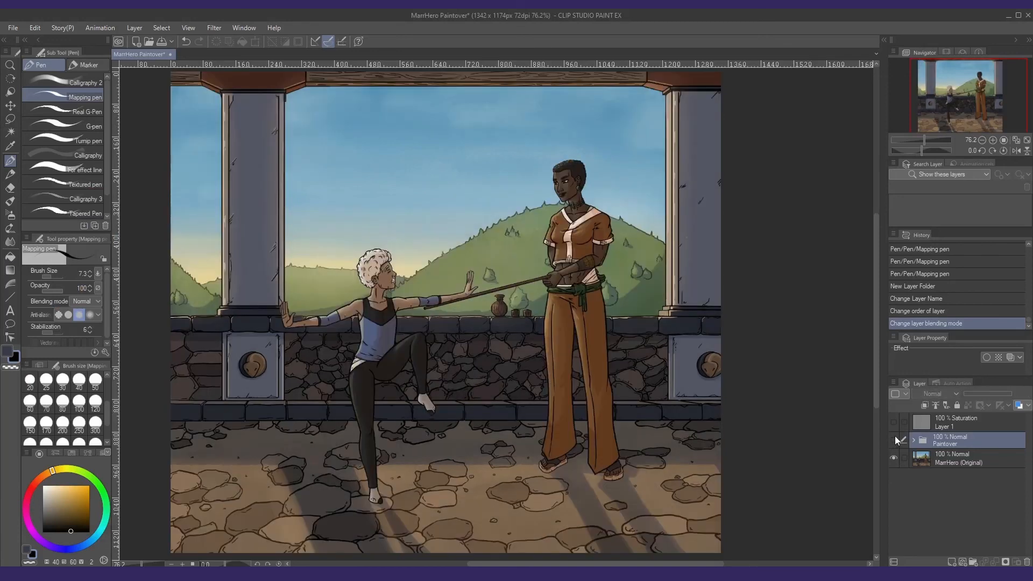
pyautogui.click(896, 437)
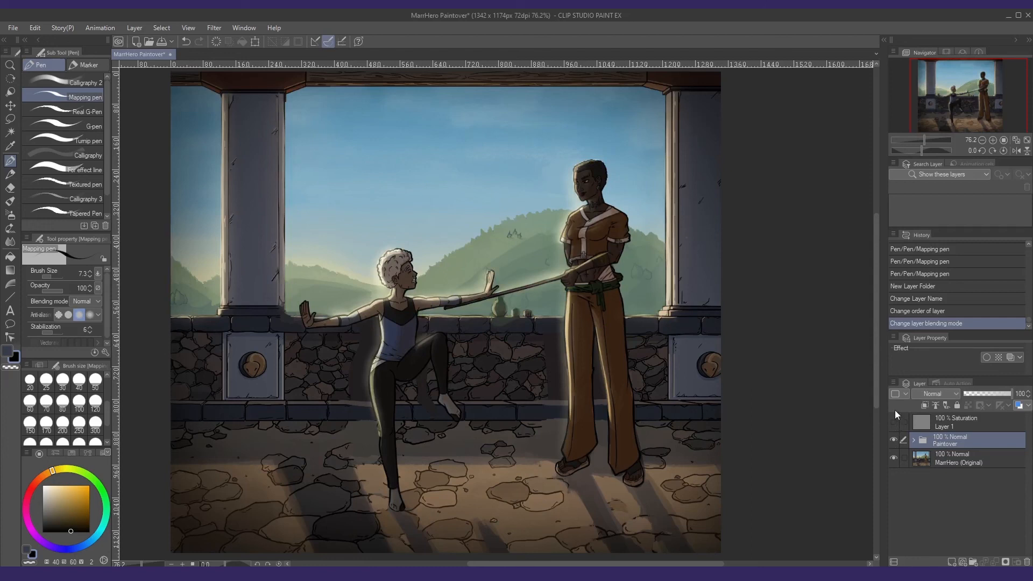
pyautogui.click(893, 440)
pyautogui.click(893, 440)
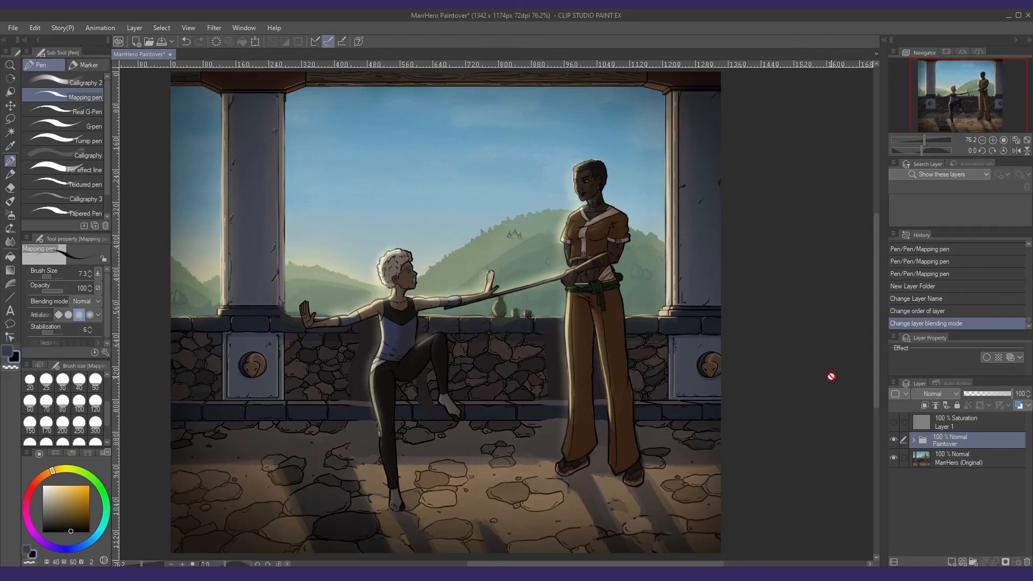